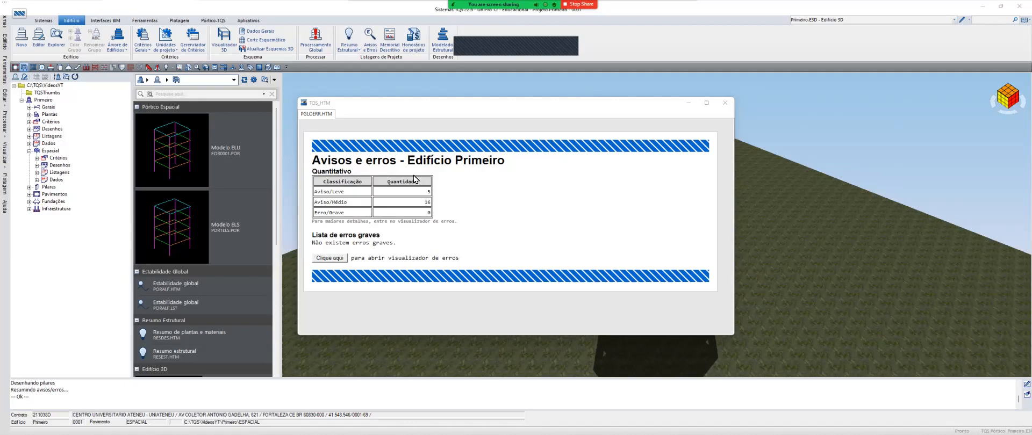
# Check the severe and medium entries in the building's warnings and errors summary and open the error viewer
pyautogui.doubleClick(429, 213)
pyautogui.moveTo(359, 214); pyautogui.dragTo(311, 217)
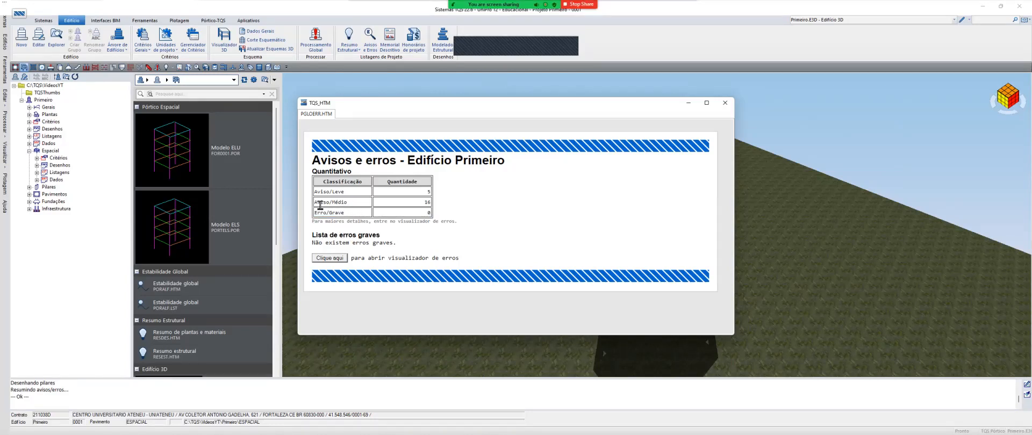
pyautogui.moveTo(316, 203); pyautogui.dragTo(357, 203)
pyautogui.click(332, 261)
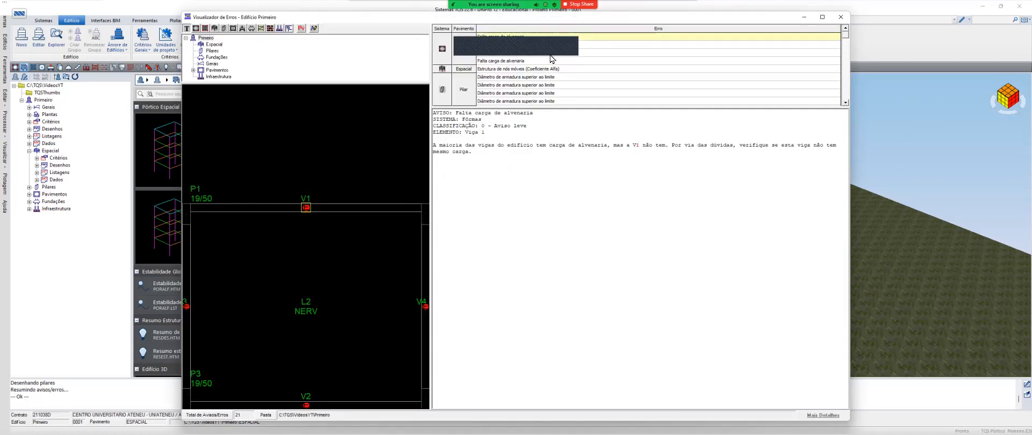
pyautogui.click(544, 177)
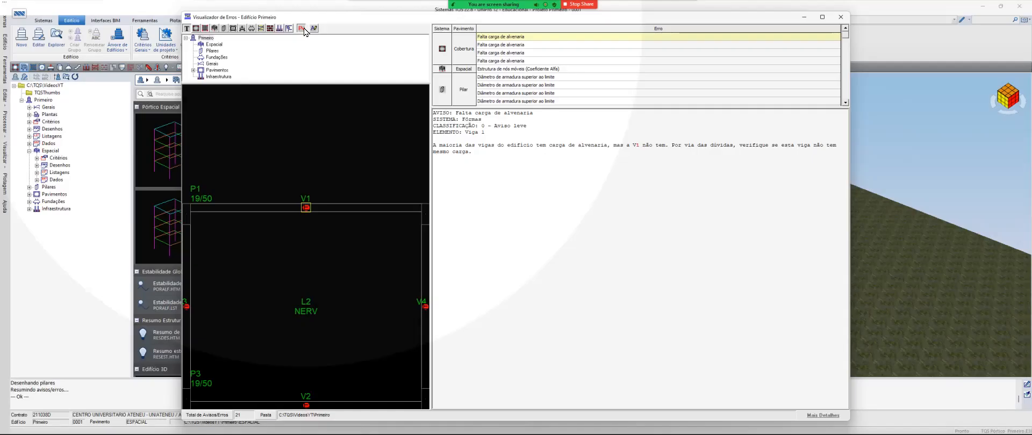
# Filter the viewer to show only errors classified as 1 - Médio and enlarge the error list
pyautogui.click(302, 28)
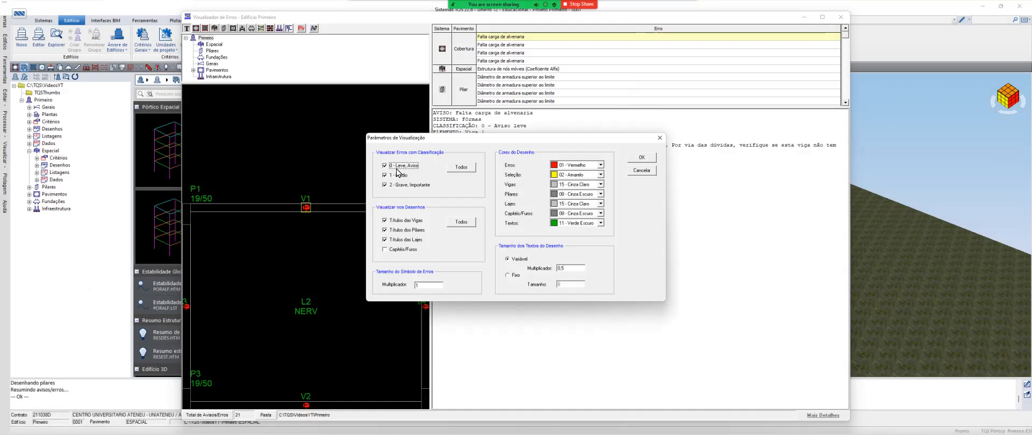
pyautogui.click(411, 186)
pyautogui.click(643, 159)
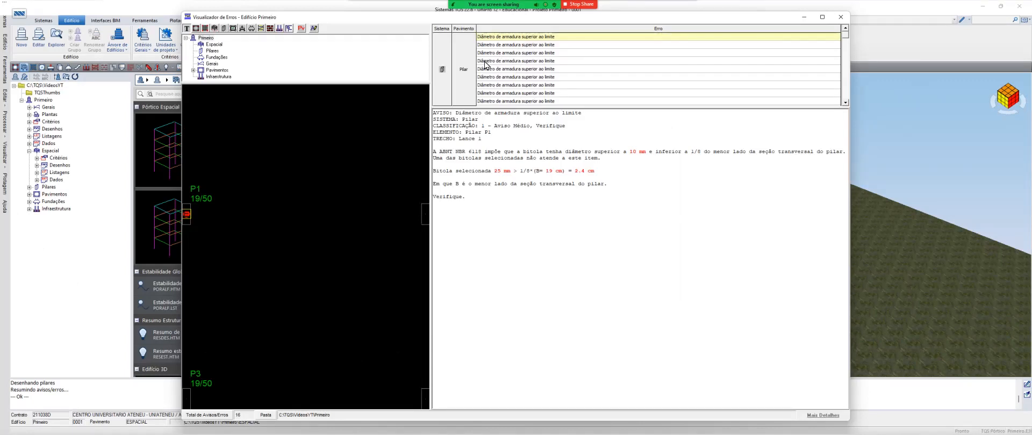
pyautogui.scroll(-3, 658, 69)
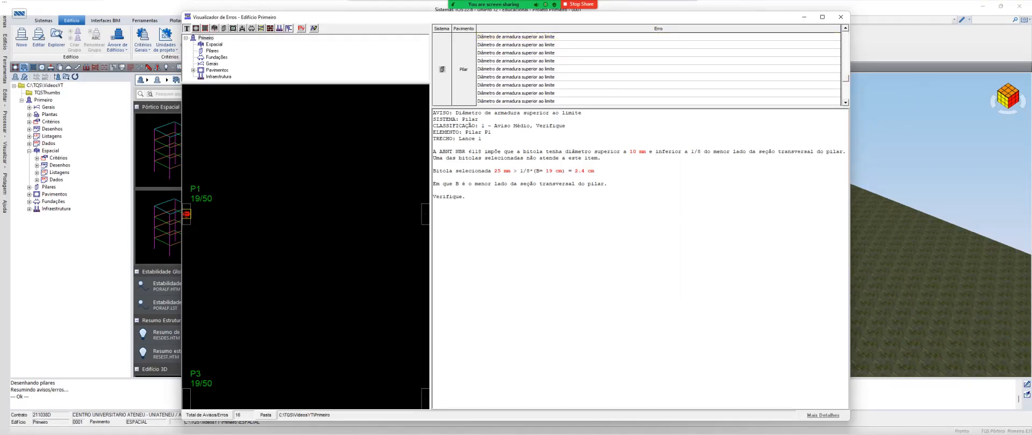
pyautogui.moveTo(641, 108); pyautogui.dragTo(641, 199)
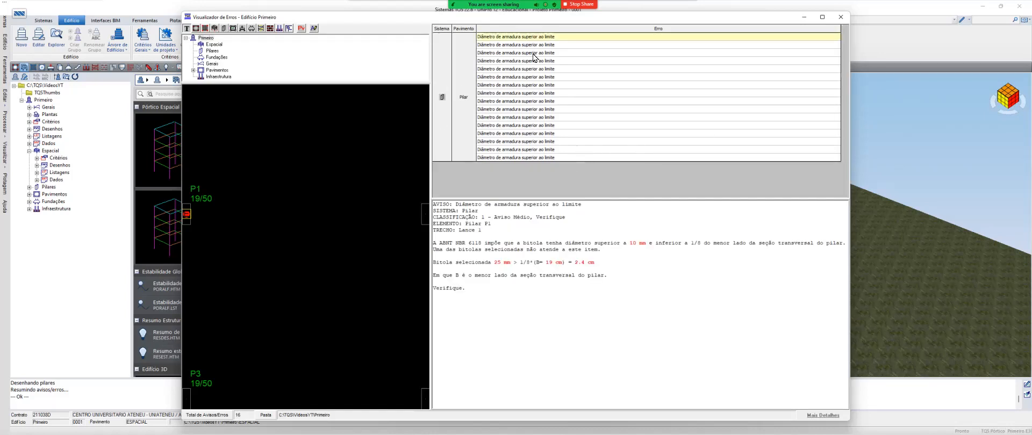
# Browse the successive pillar warnings about reinforcement diameter above the limit to see which elements are affected
pyautogui.press('Down')
pyautogui.press('Down')
pyautogui.press('Down')
pyautogui.press('Down')
pyautogui.press('Down')
pyautogui.press('Down')
pyautogui.press('Down')
pyautogui.press('Down')
pyautogui.press('Down')
pyautogui.press('Down')
pyautogui.press('Down')
pyautogui.press('Down')
pyautogui.press('Down')
pyautogui.press('Down')
pyautogui.press('Up')
pyautogui.press('Up')
pyautogui.press('Up')
pyautogui.press('Up')
pyautogui.press('Up')
pyautogui.press('Up')
pyautogui.press('Up')
pyautogui.press('Up')
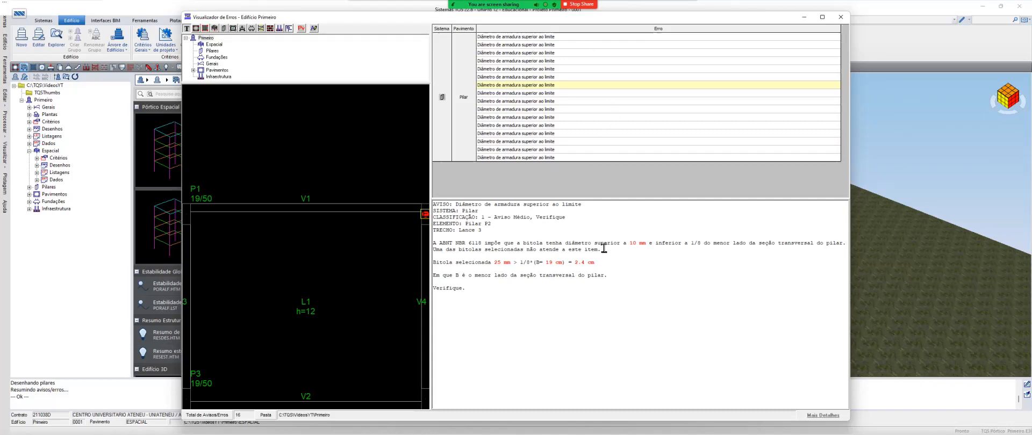
# Read the bar diameter limits and selected bar size in the pillar P2 warning and close the error viewer
pyautogui.moveTo(629, 243); pyautogui.dragTo(646, 243)
pyautogui.moveTo(656, 243); pyautogui.dragTo(841, 243)
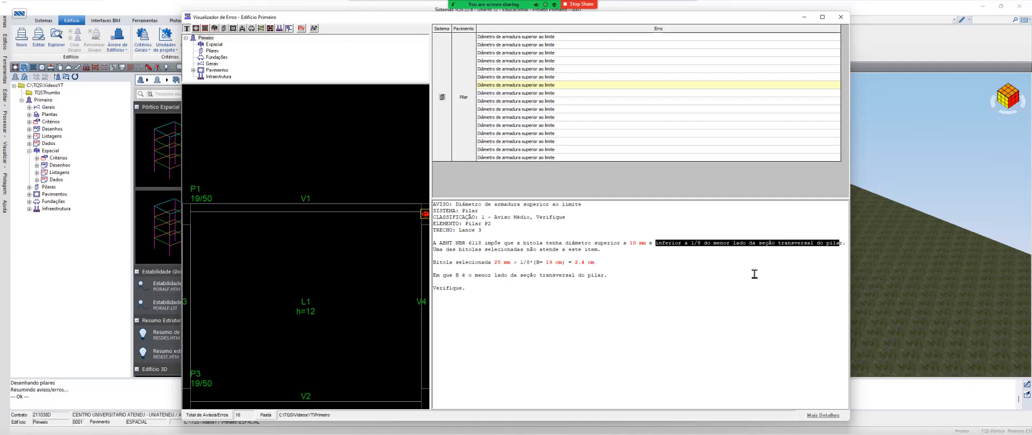
pyautogui.moveTo(519, 263); pyautogui.dragTo(600, 265)
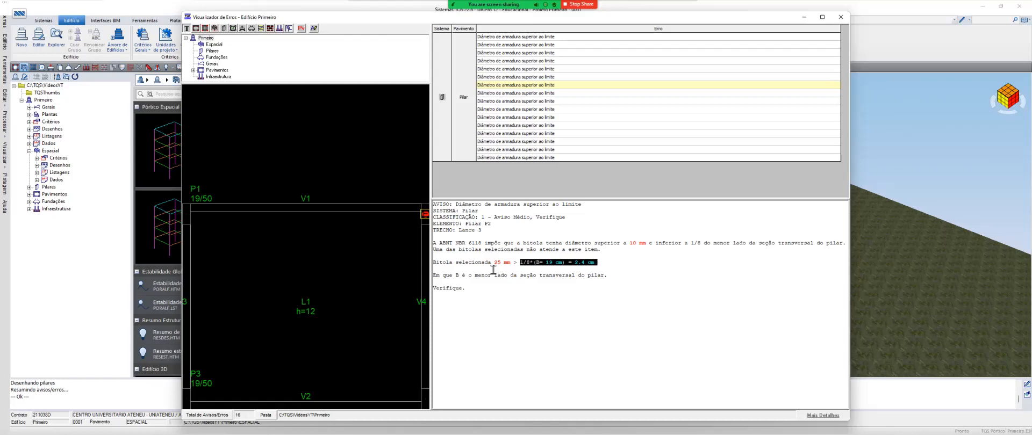
pyautogui.moveTo(494, 263); pyautogui.dragTo(514, 264)
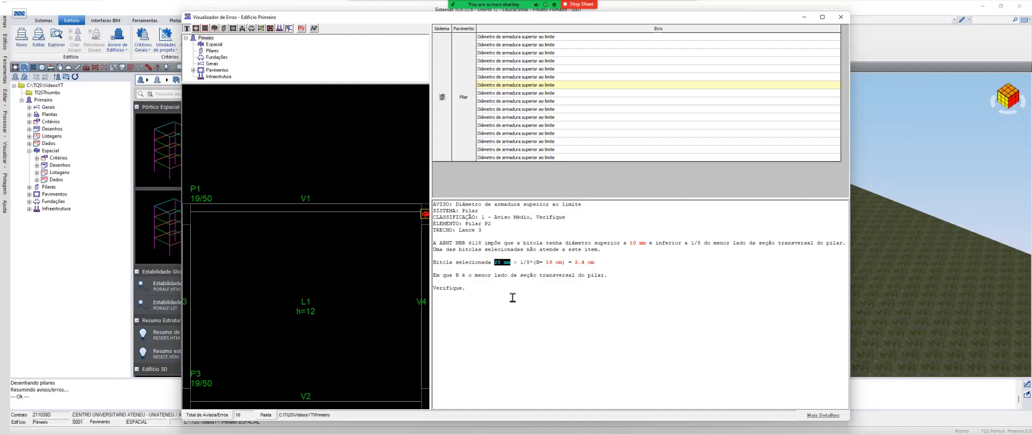
pyautogui.doubleClick(457, 290)
pyautogui.click(492, 297)
pyautogui.click(841, 17)
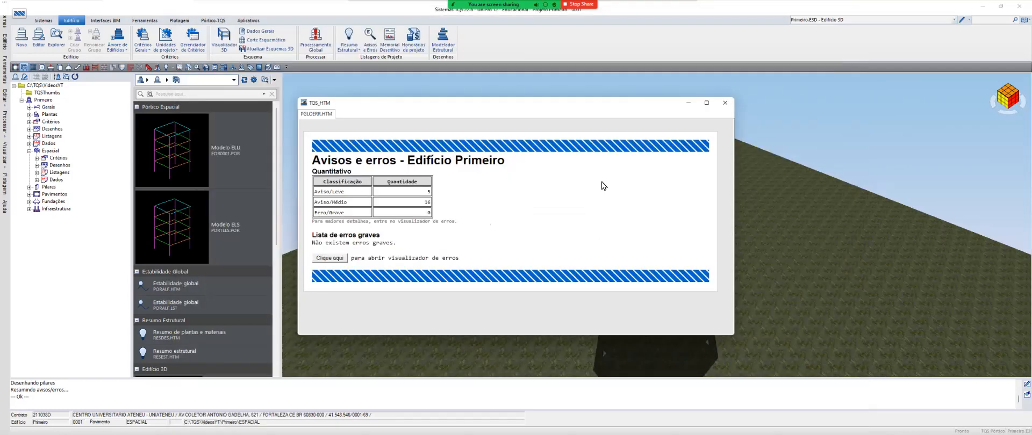
# Reopen the error viewer and filter it to show only errors classified as 0 - Leve, Aviso
pyautogui.click(329, 259)
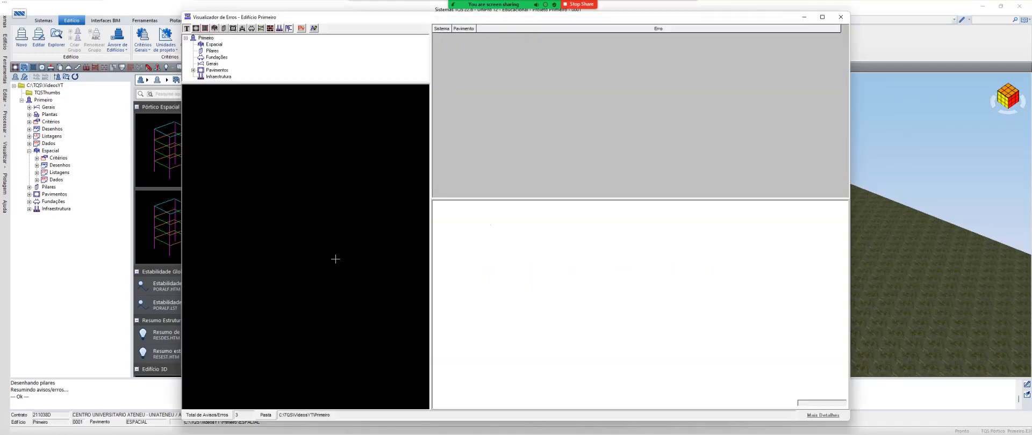
pyautogui.click(301, 28)
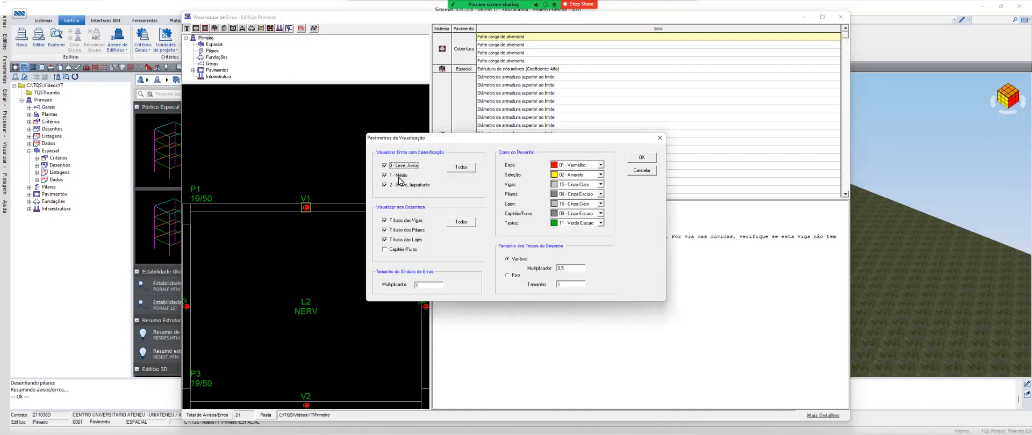
pyautogui.click(402, 166)
pyautogui.click(399, 175)
pyautogui.click(642, 158)
pyautogui.click(301, 28)
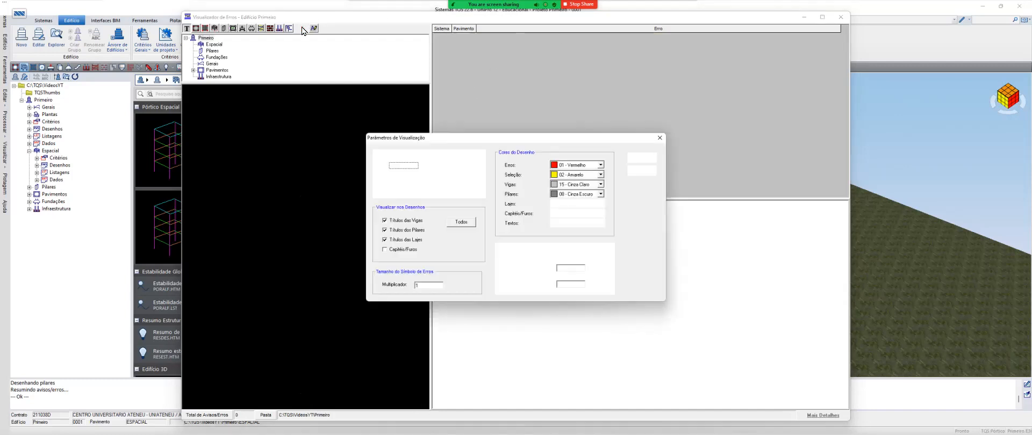
pyautogui.click(397, 166)
pyautogui.click(641, 157)
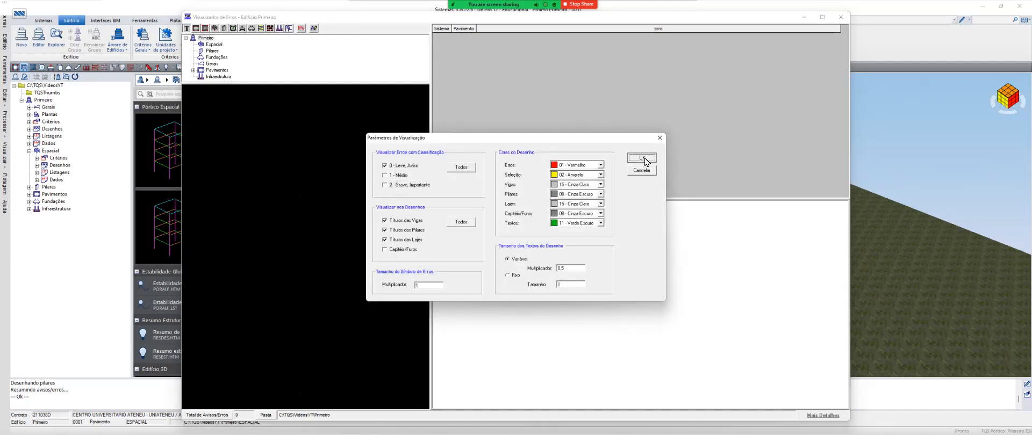
# Read the details of the missing masonry load warnings and the Alfa coefficient warning
pyautogui.click(511, 45)
pyautogui.click(511, 52)
pyautogui.click(510, 61)
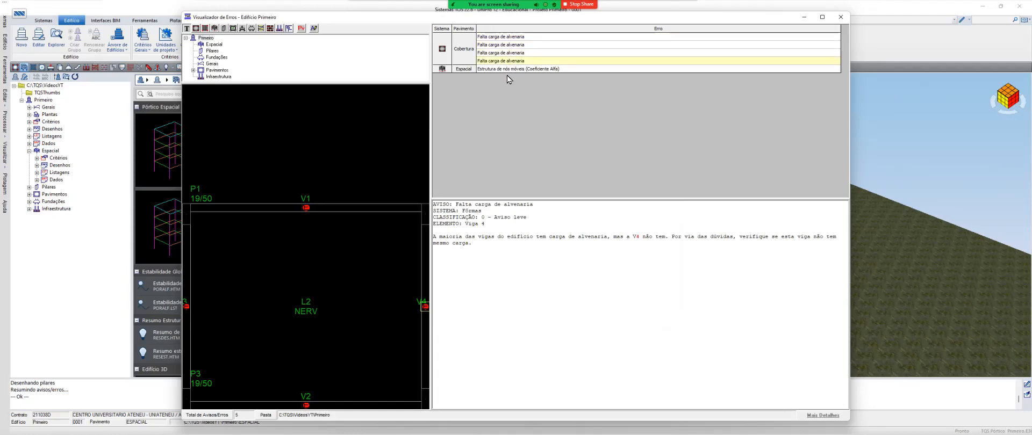
pyautogui.click(558, 69)
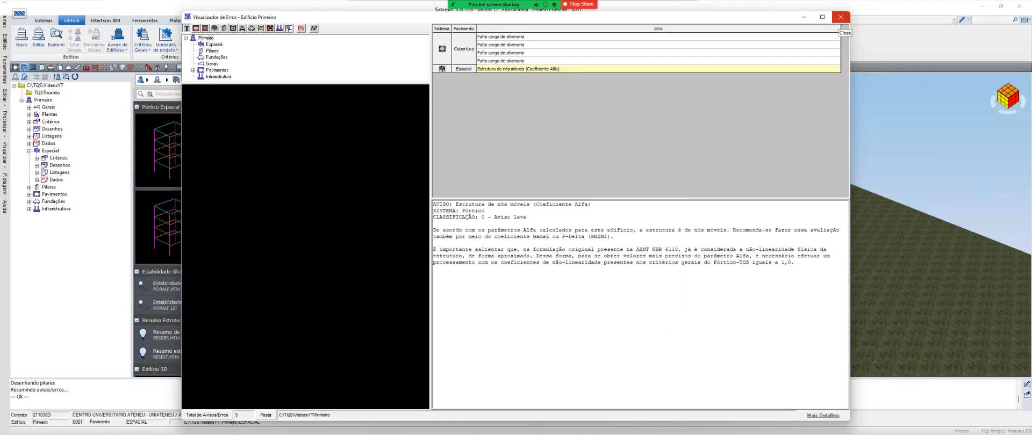
# Close the error viewer and the warnings summary, and open the building's Resumo Estrutural report
pyautogui.click(841, 16)
pyautogui.click(725, 103)
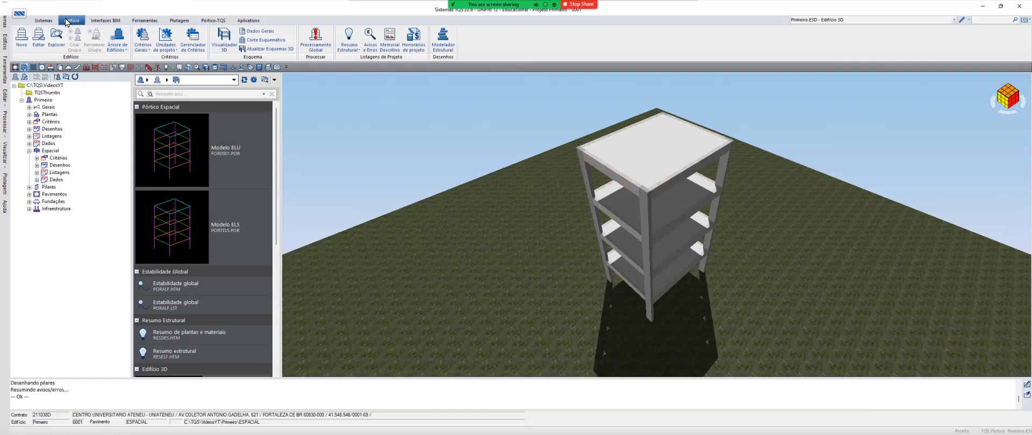
pyautogui.click(350, 49)
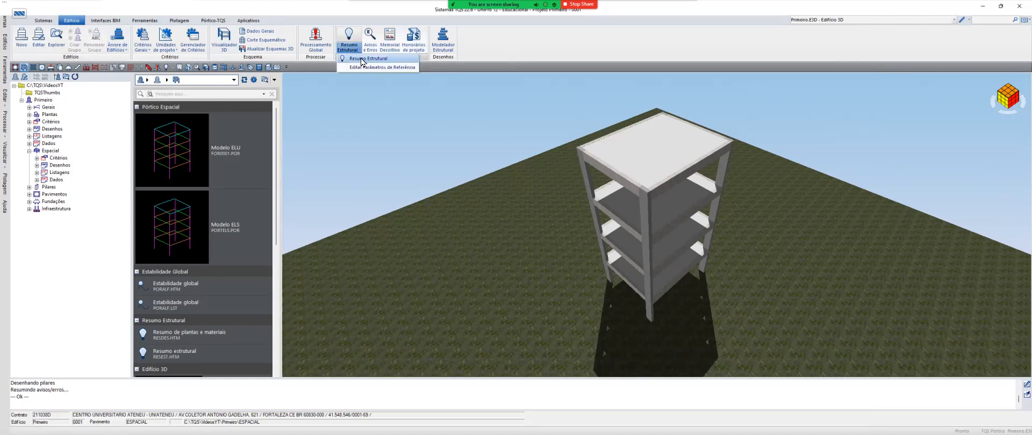
pyautogui.click(360, 58)
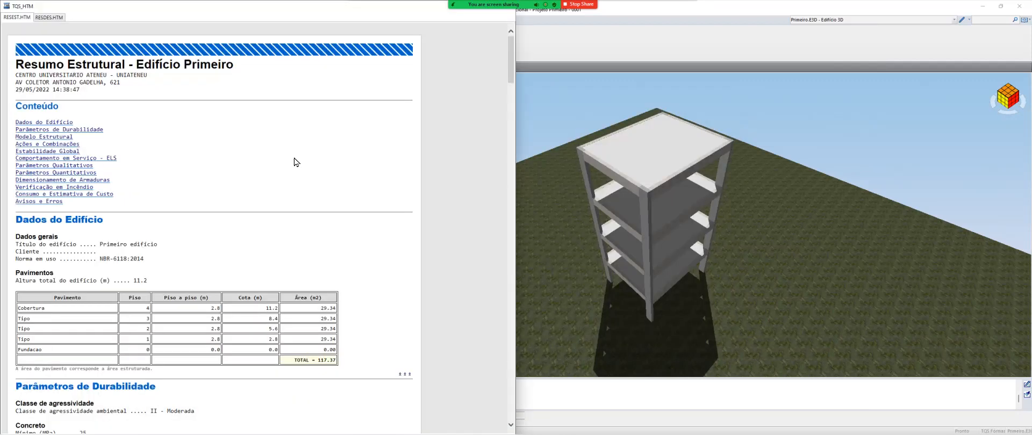
# Switch to Word, create a blank document and place its window beside the structural summary report
pyautogui.press('super')
pyautogui.write('word')
pyautogui.press('Return')
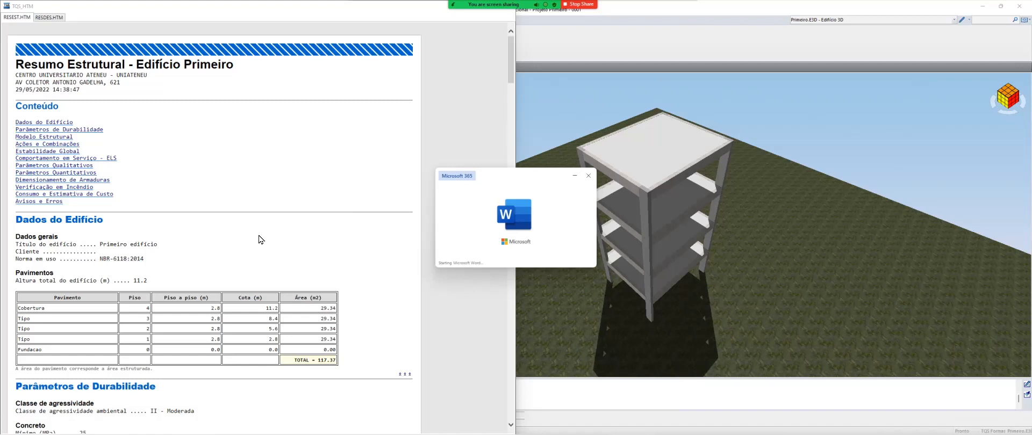
pyautogui.scroll(-6, 258, 240)
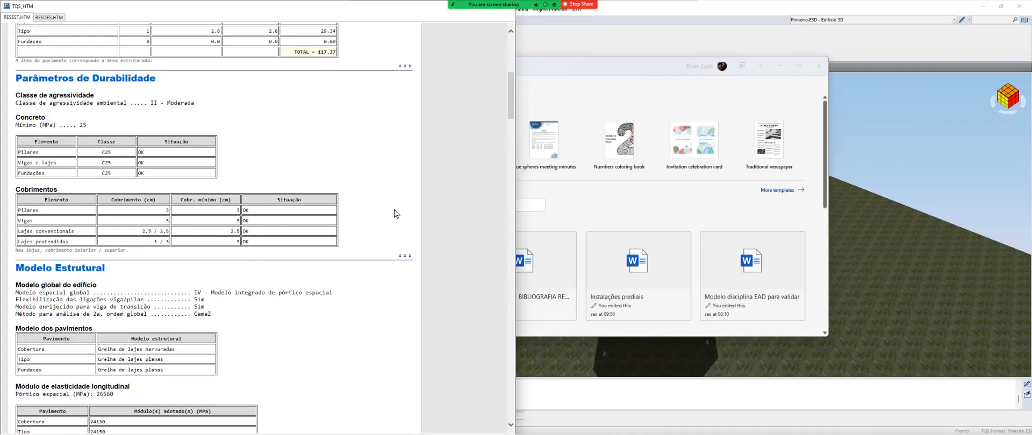
pyautogui.click(398, 144)
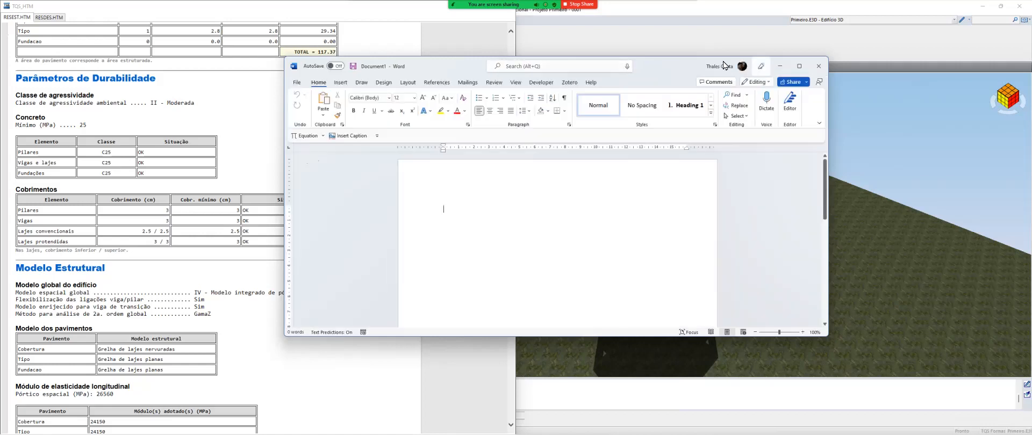
pyautogui.moveTo(737, 71); pyautogui.dragTo(1030, 183)
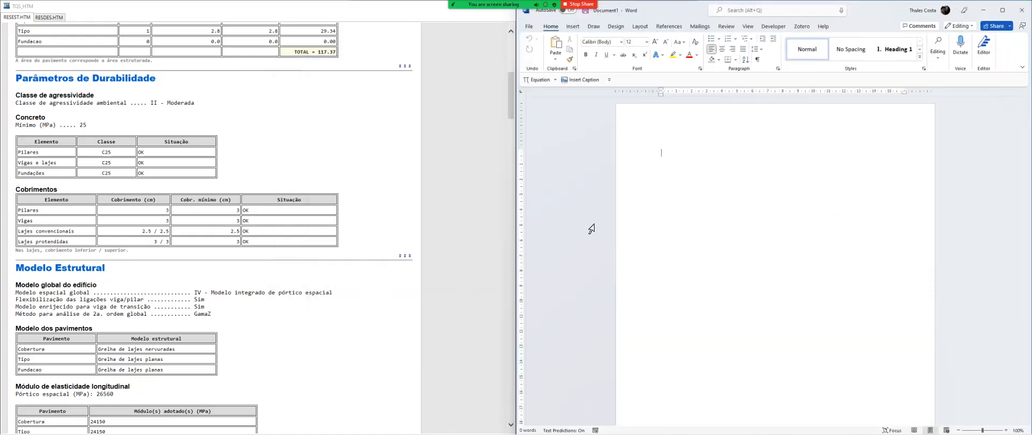
pyautogui.keyDown('ctrl'); pyautogui.scroll(2, 674, 218); pyautogui.keyUp('ctrl')
# Examine the vertical load settings, wind parameters and wind case table in the report's Ações e Combinações section
pyautogui.click(321, 229)
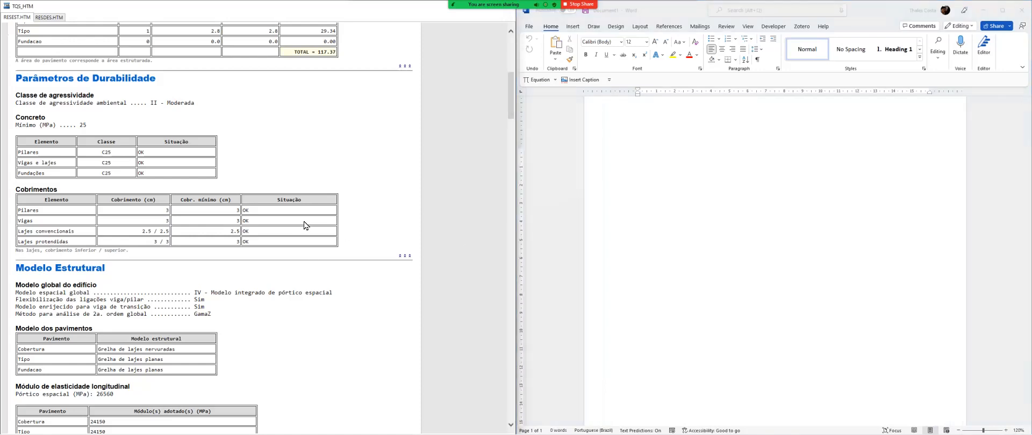
pyautogui.scroll(-5, 299, 223)
pyautogui.scroll(-2, 185, 247)
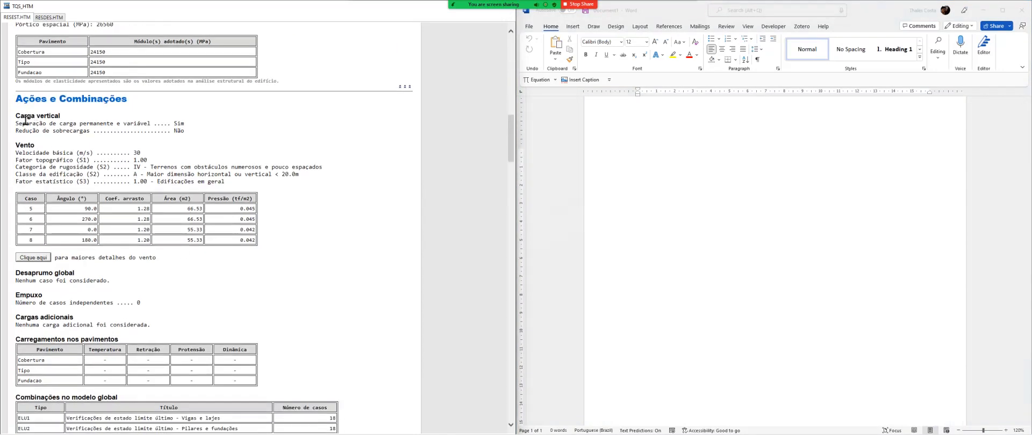
pyautogui.moveTo(15, 114); pyautogui.dragTo(200, 130)
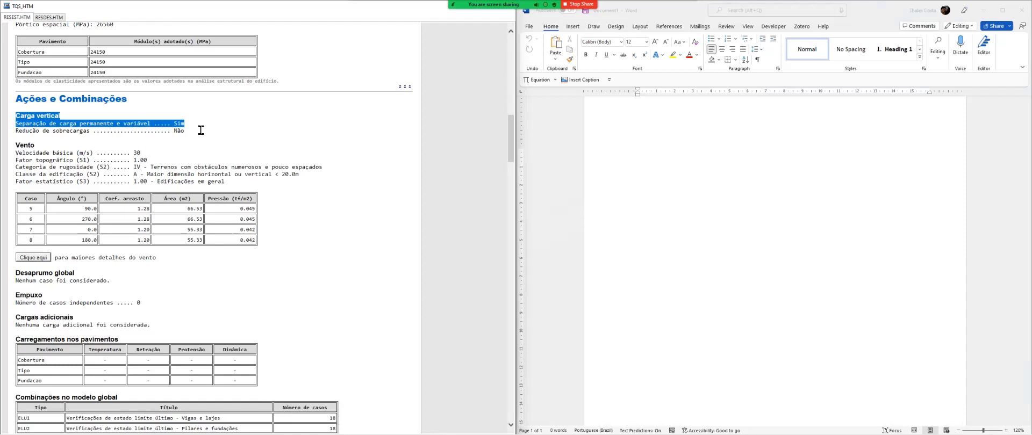
pyautogui.click(80, 134)
pyautogui.tripleClick(81, 133)
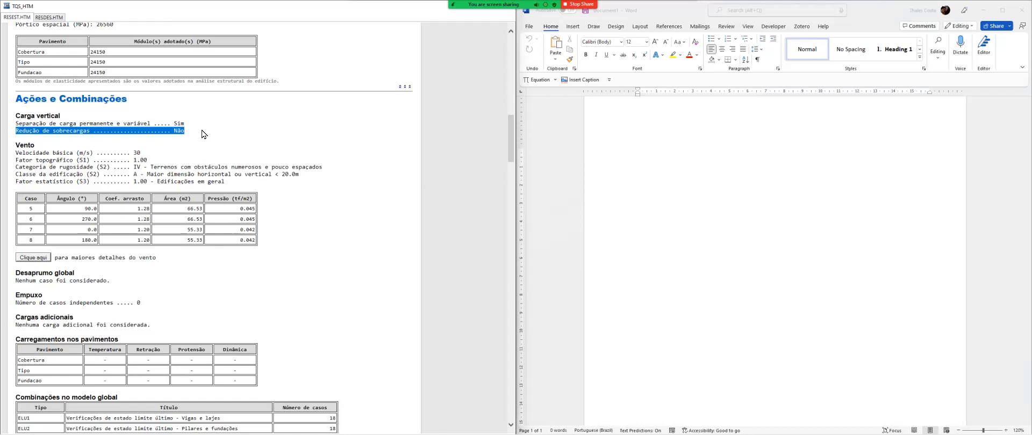
pyautogui.click(63, 159)
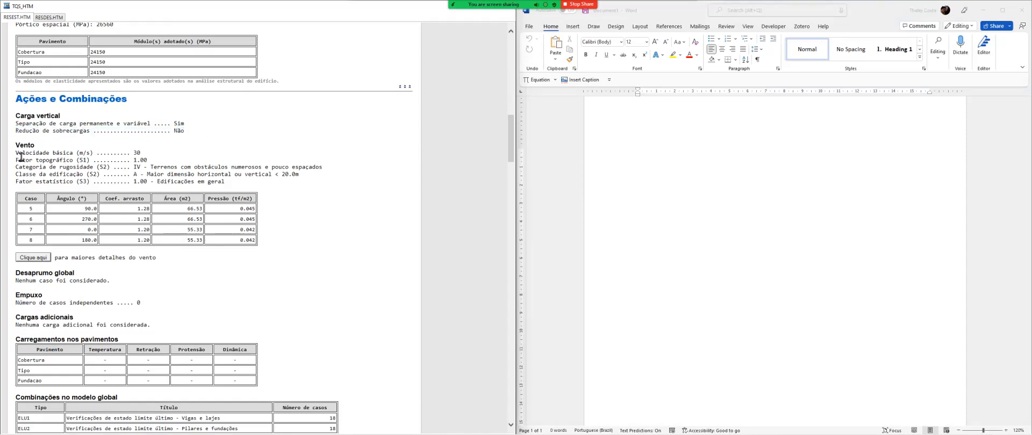
pyautogui.moveTo(16, 143); pyautogui.dragTo(152, 246)
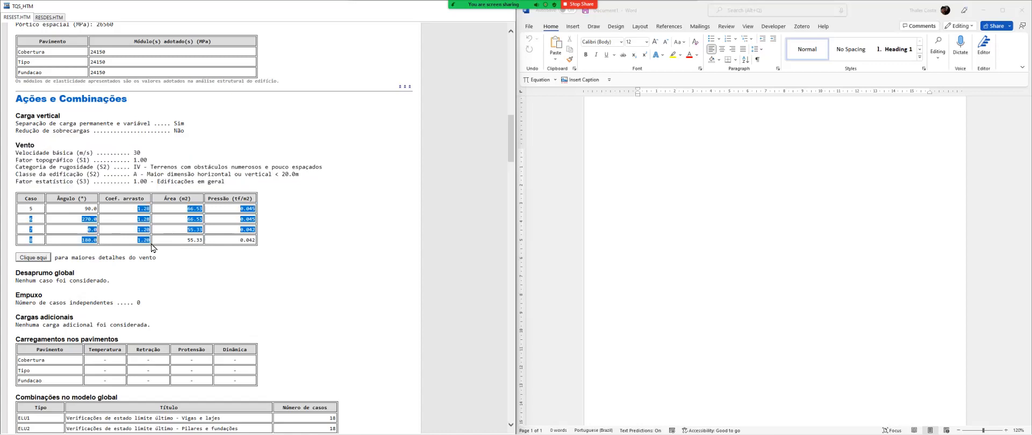
pyautogui.click(149, 240)
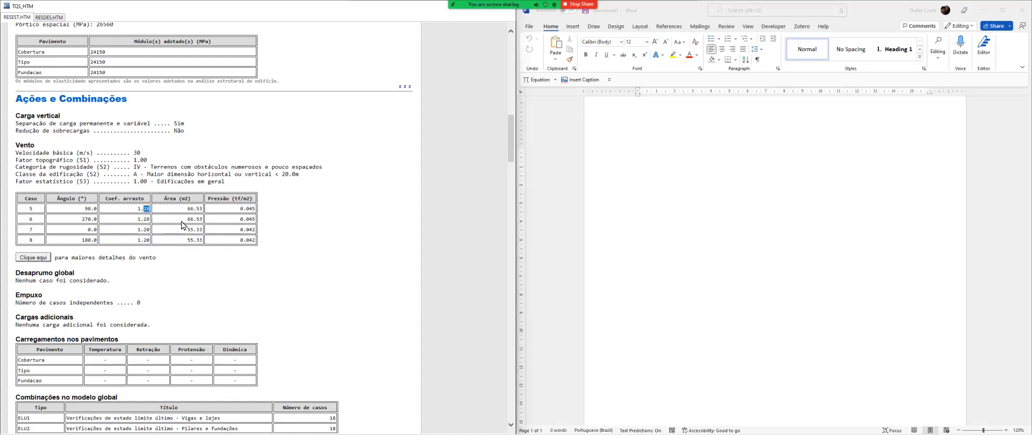
pyautogui.doubleClick(255, 211)
# Insert a table with two columns and four rows in the blank Word document
pyautogui.click(629, 150)
pyautogui.click(572, 27)
pyautogui.click(580, 51)
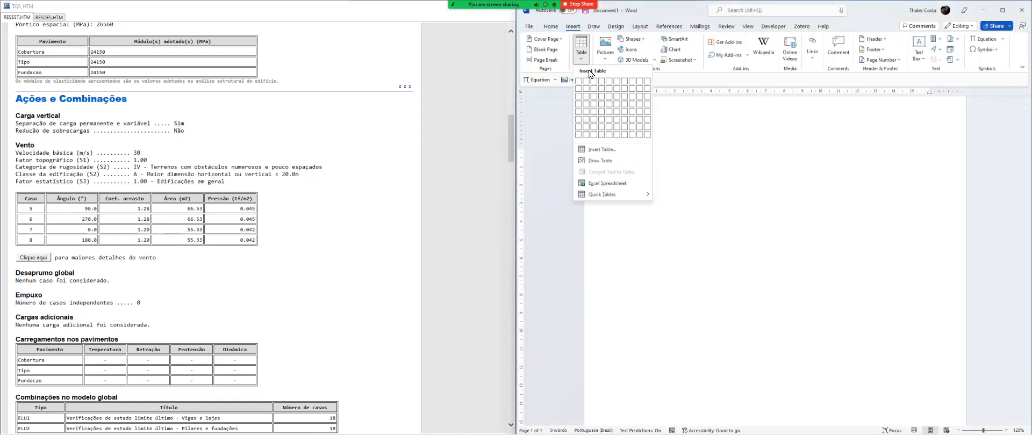
pyautogui.click(586, 104)
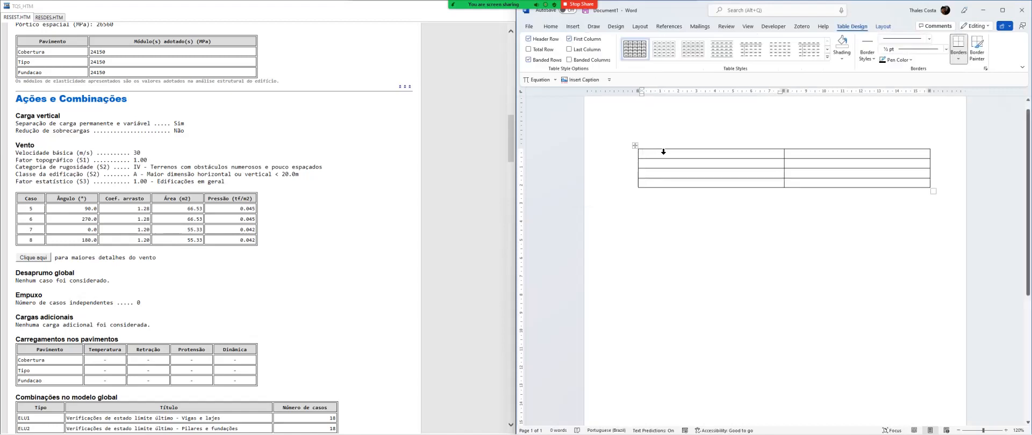
# Title the table's two columns "Caso de Vento" and "Força do vento" in the header row
pyautogui.write('Ven')
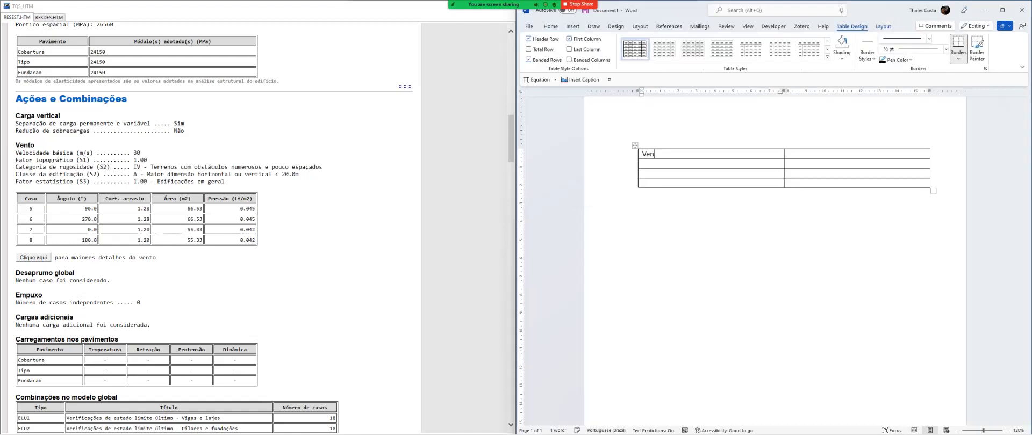
pyautogui.write('to')
pyautogui.press('Home')
pyautogui.write('Caso de')
pyautogui.press('Tab')
pyautogui.write('For')
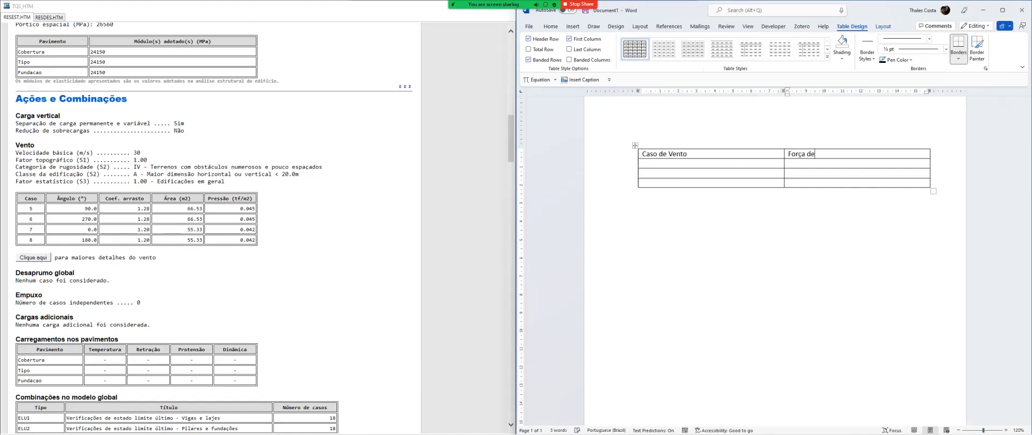
# Label the second row "Vento 0" and enter the equation 0.045 × 66.53 in its force cell
pyautogui.press('Tab')
pyautogui.write('Vento 0')
pyautogui.press('Tab')
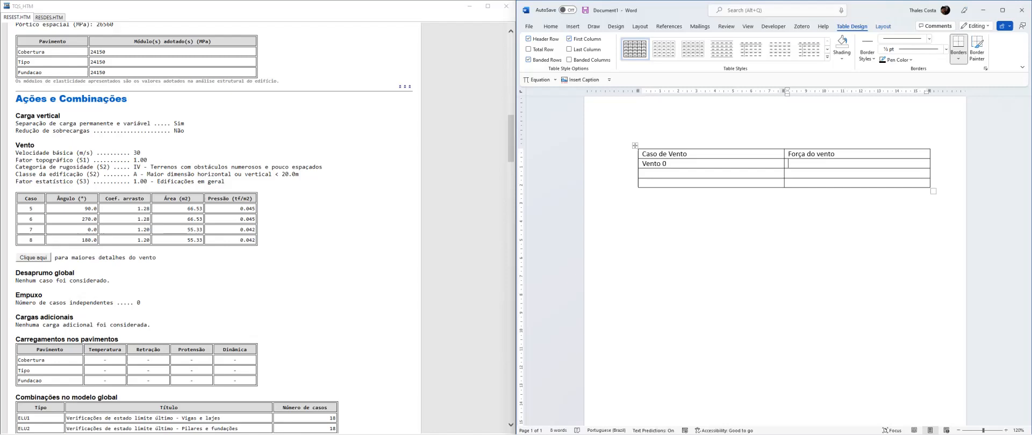
pyautogui.hotkey('alt', '=')
pyautogui.write('0')
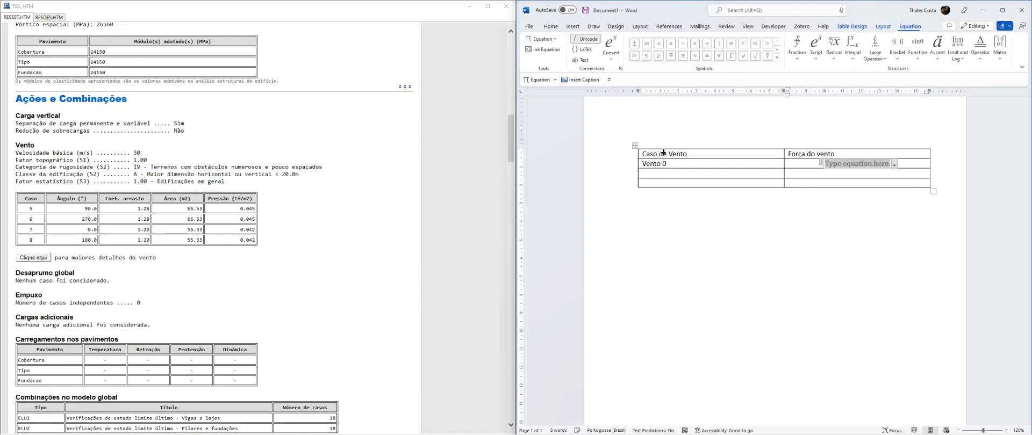
pyautogui.write('.0')
pyautogui.write('45')
pyautogui.write('\times ')
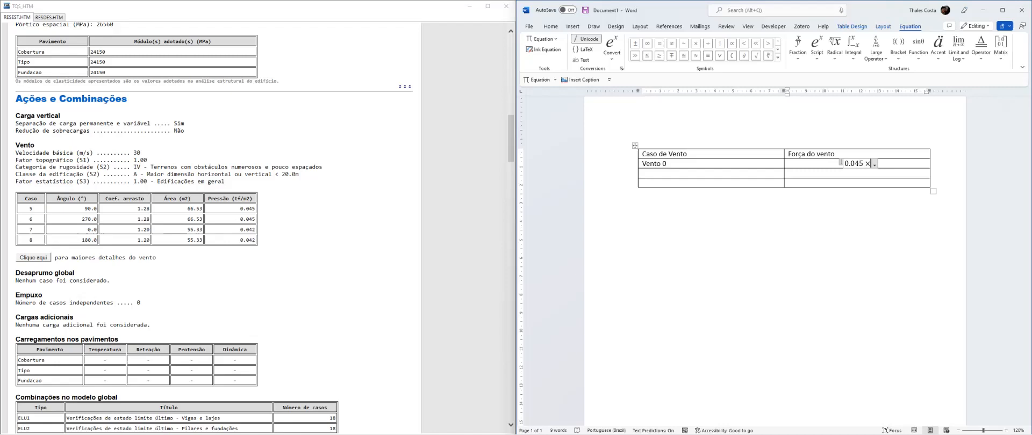
pyautogui.write('66.53')
pyautogui.press('Right')
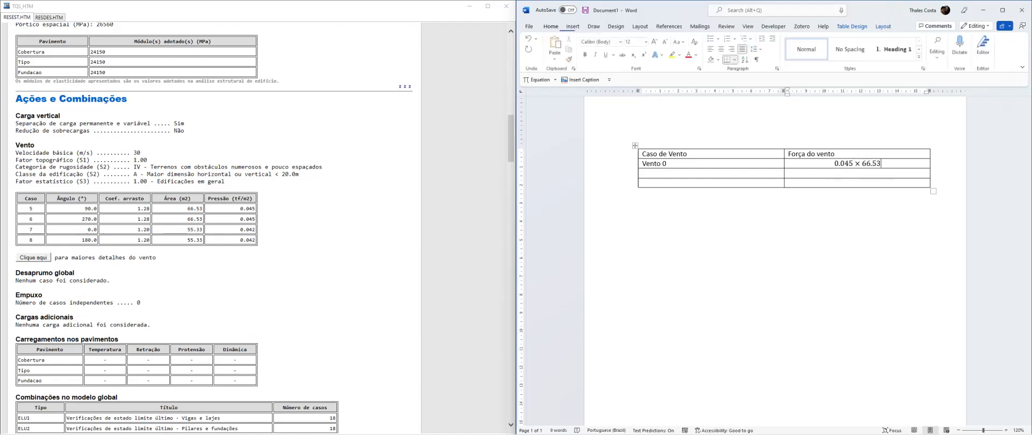
# Complete the 0.045 × 66.53 equation with the result = 2.99tf
pyautogui.press('Left')
pyautogui.write('=')
pyautogui.press('BackSpace')
pyautogui.write('=')
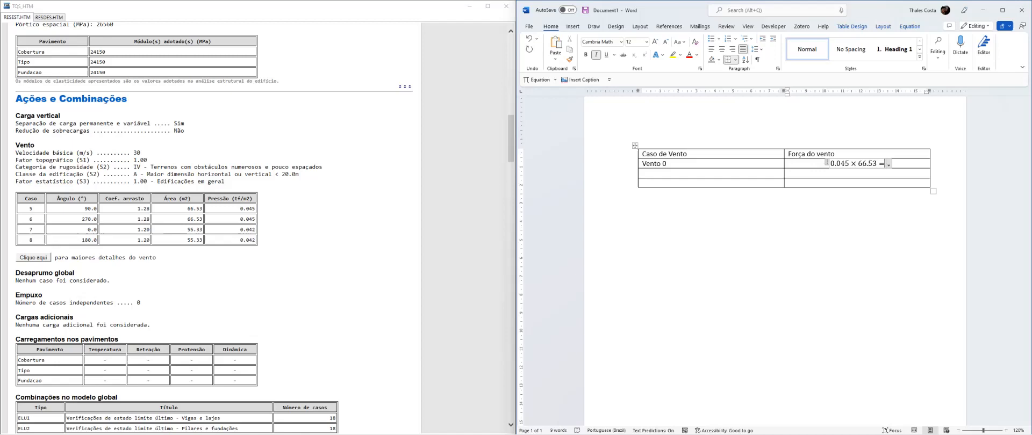
pyautogui.write('2.99tf')
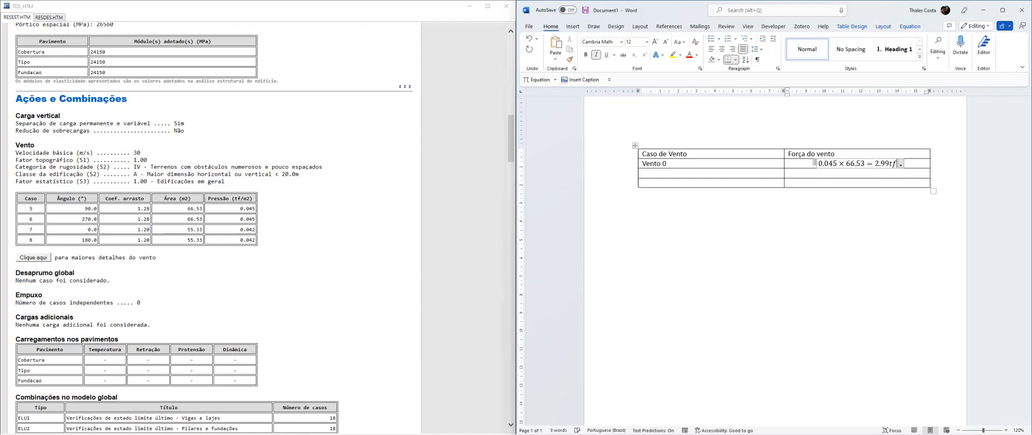
# Label the third row "Vento 270" and copy the force equation from the row above into its force cell
pyautogui.click(689, 174)
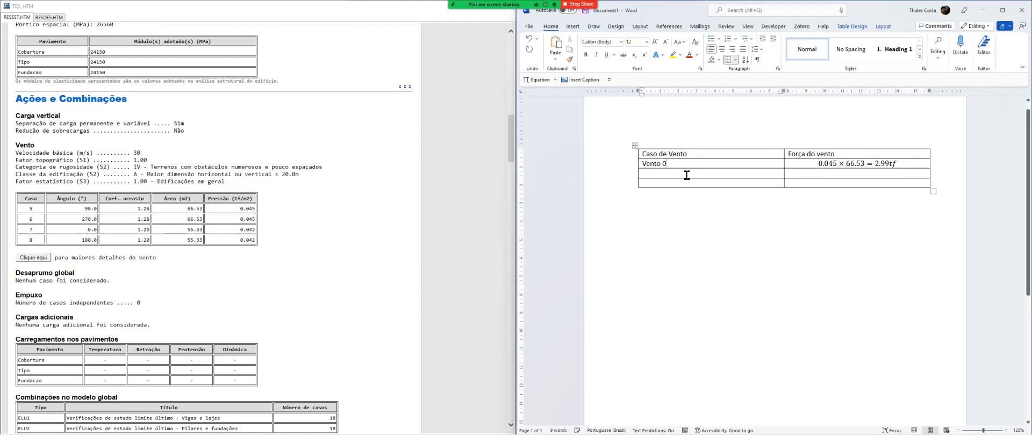
pyautogui.write('Vento 270')
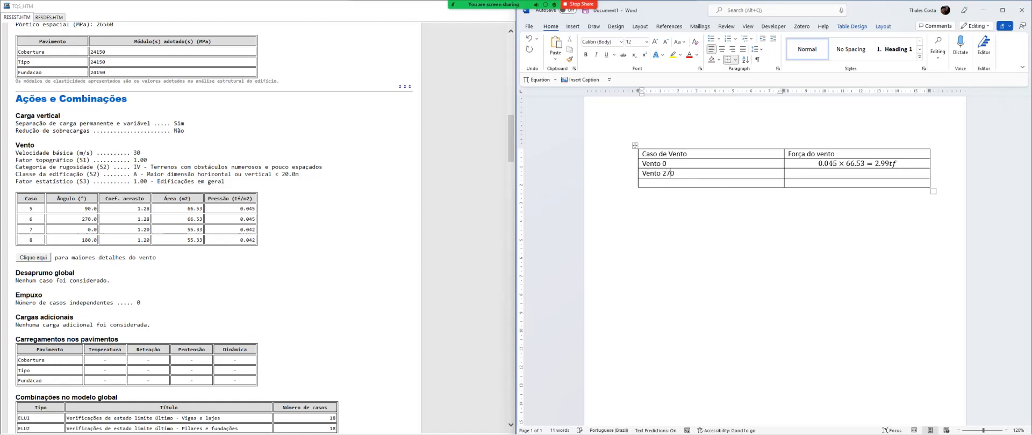
pyautogui.hotkey('shift', 'Tab')
pyautogui.hotkey('ctrl', 'c')
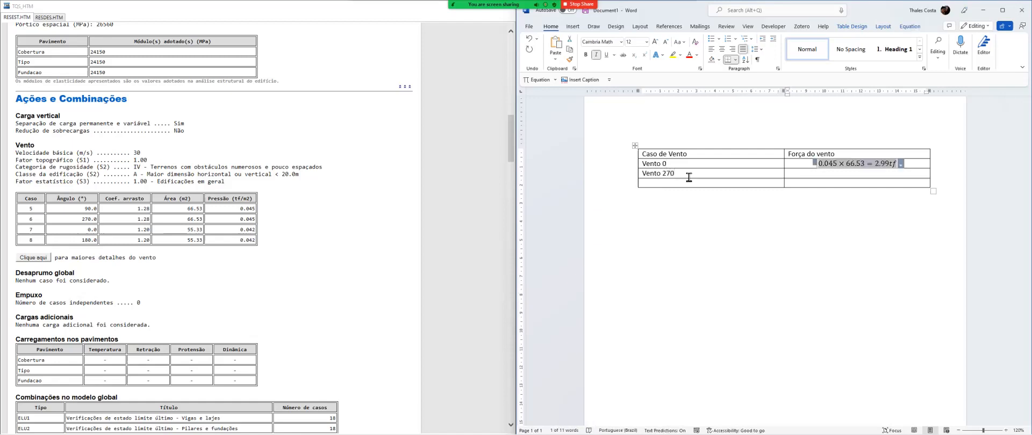
pyautogui.click(745, 167)
pyautogui.press('Tab')
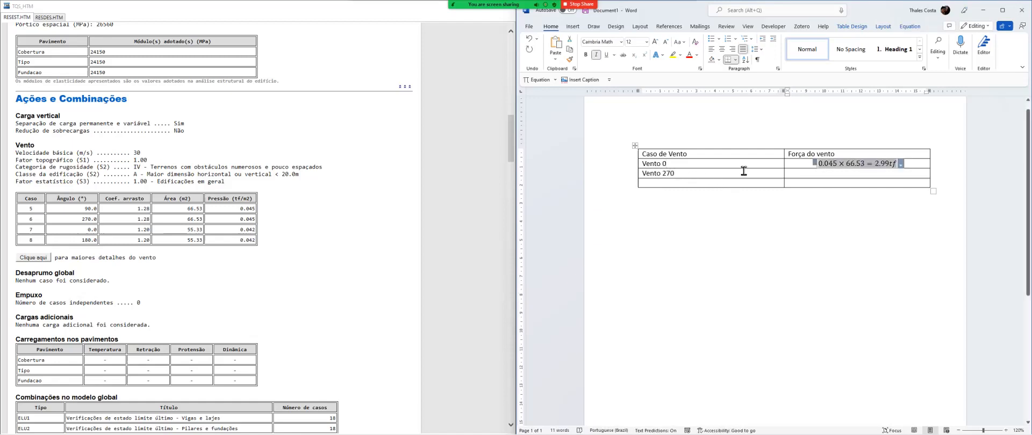
pyautogui.hotkey('ctrl', 'v')
pyautogui.click(744, 171)
pyautogui.press('Tab')
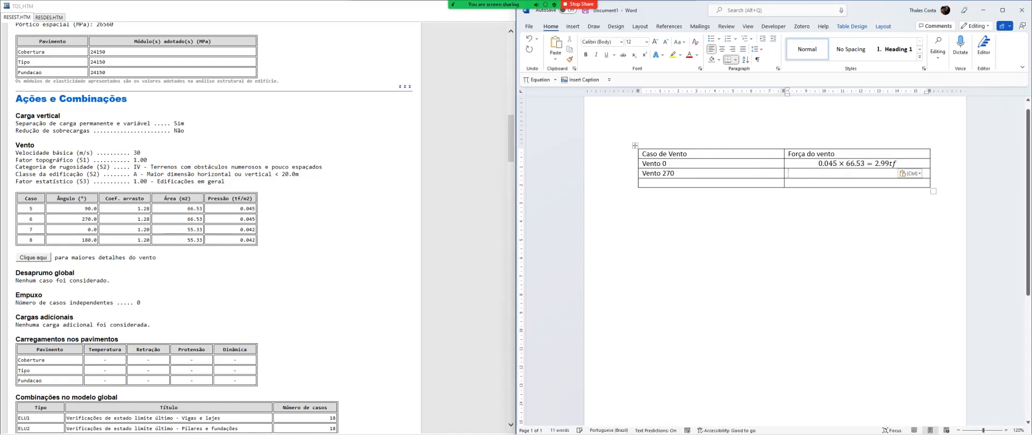
pyautogui.hotkey('ctrl', 'v')
# Label the fourth row "Vento 0" and add a fifth row labelled "Vento 180"
pyautogui.click(763, 184)
pyautogui.write('Ve')
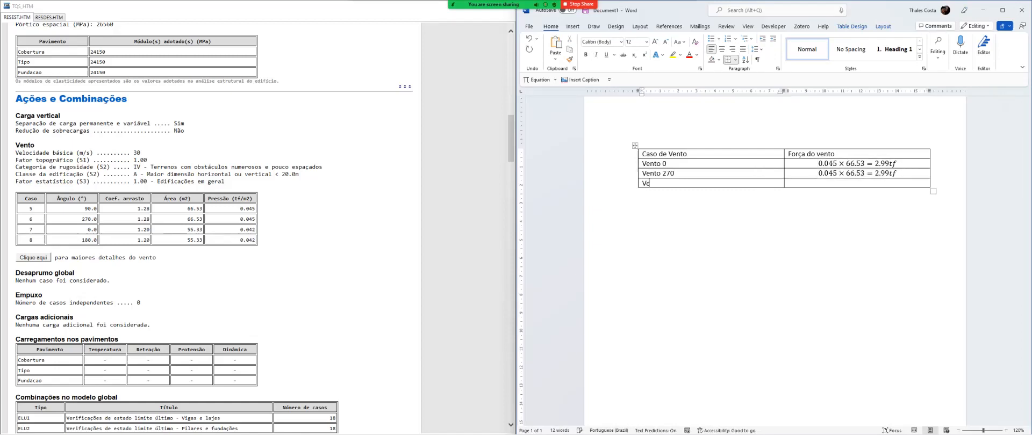
pyautogui.write('nto 0')
pyautogui.press('Tab')
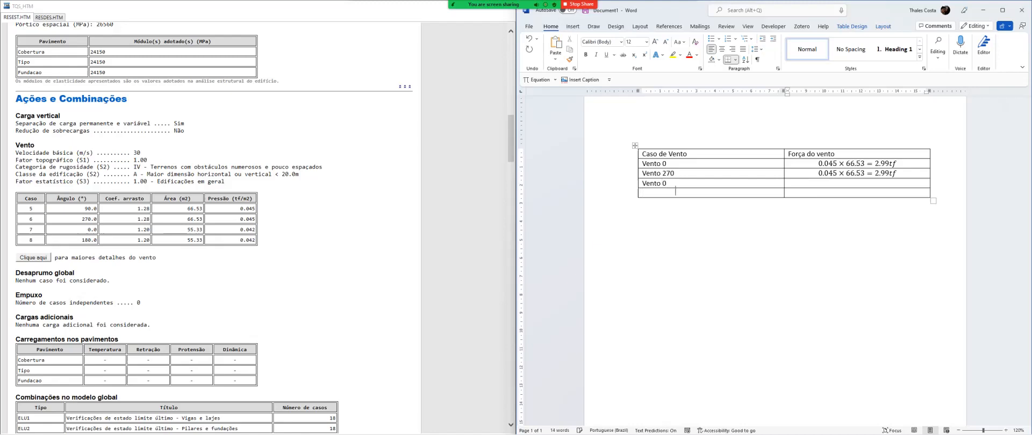
pyautogui.write('Vento 180')
pyautogui.press('Tab')
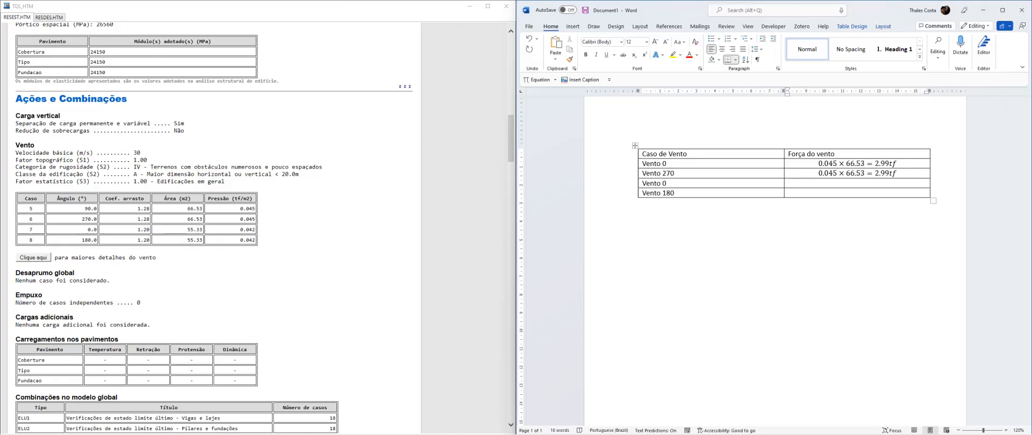
# Enter the equation 0.042 × 55.33 = 2.32tf in the force cell of the fourth row
pyautogui.hotkey('alt', '=')
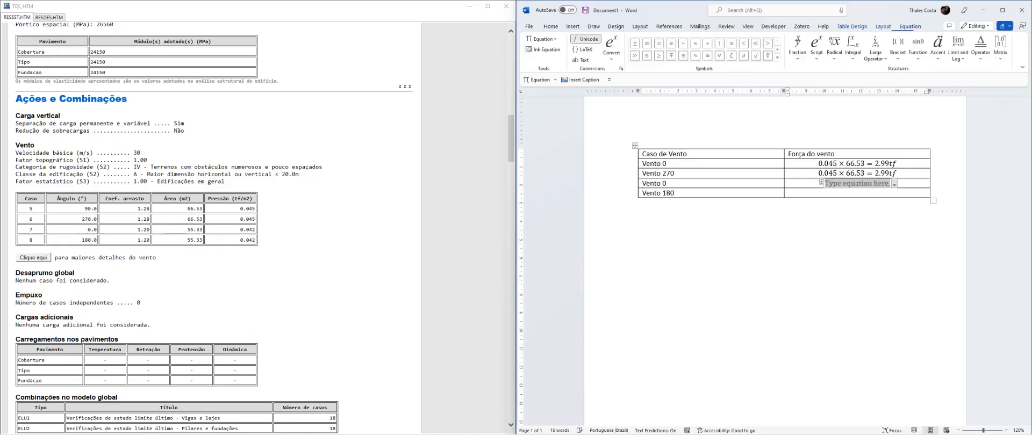
pyautogui.write('0.0')
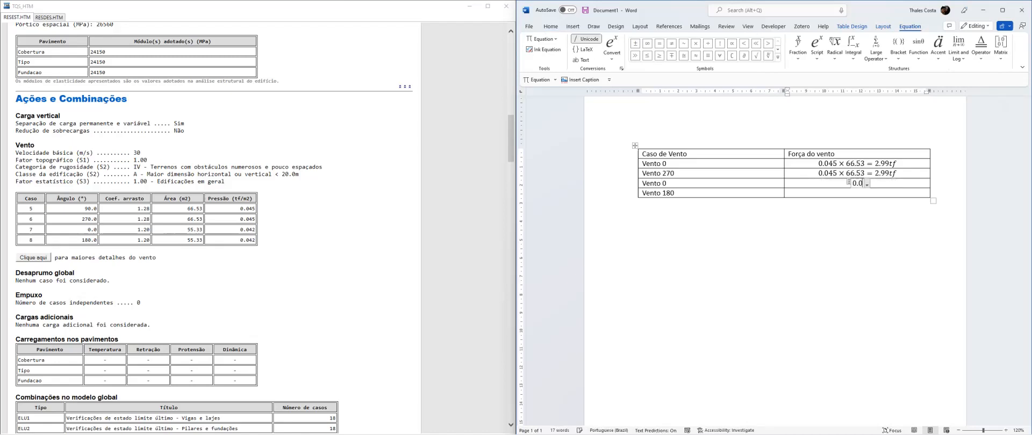
pyautogui.write('42\time')
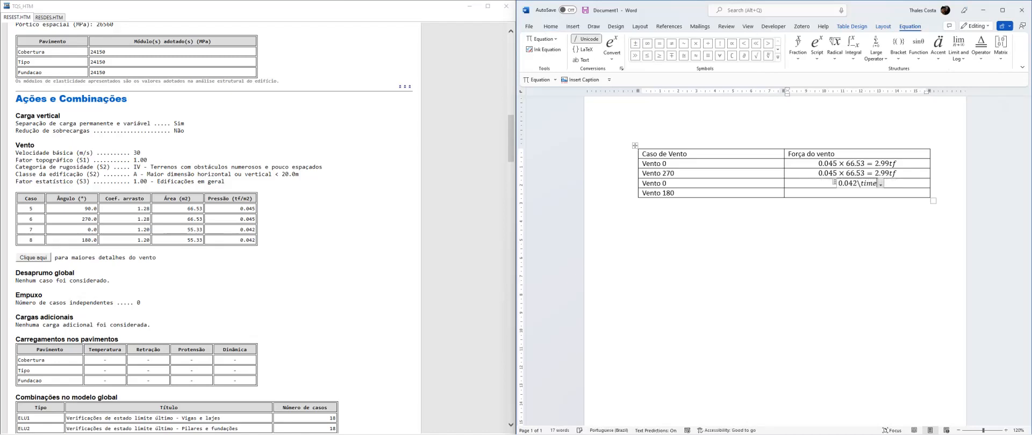
pyautogui.write('s 55.33=')
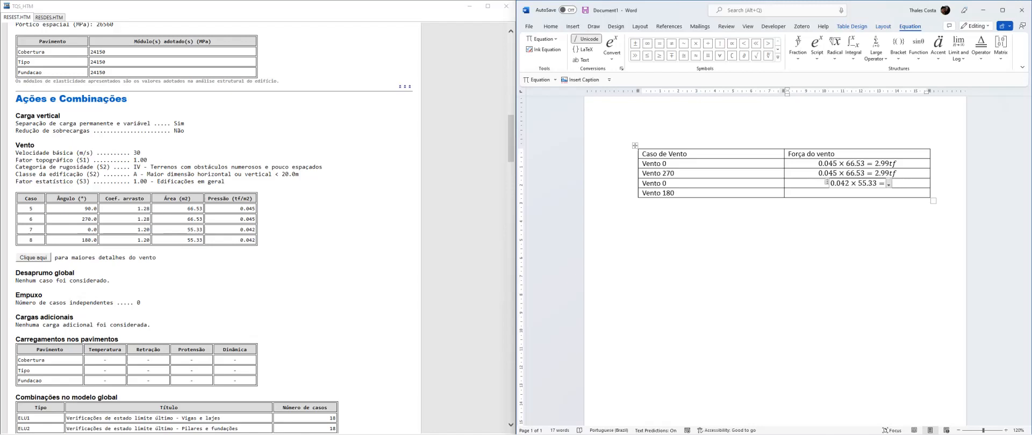
pyautogui.write('2.32')
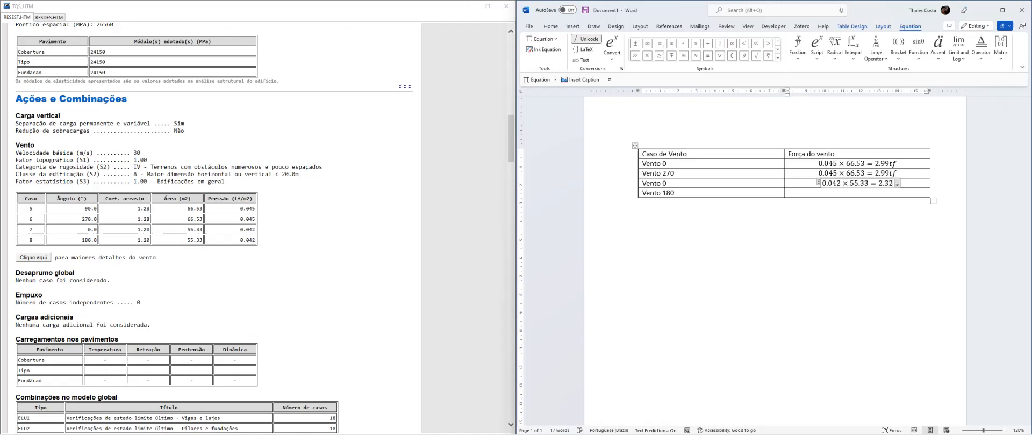
pyautogui.write('tf')
# Copy the 0.042 × 55.33 = 2.32tf equation into the force cell of the "Vento 180" row
pyautogui.hotkey('shift', 'Tab')
pyautogui.press('Tab')
pyautogui.hotkey('ctrl', 'c')
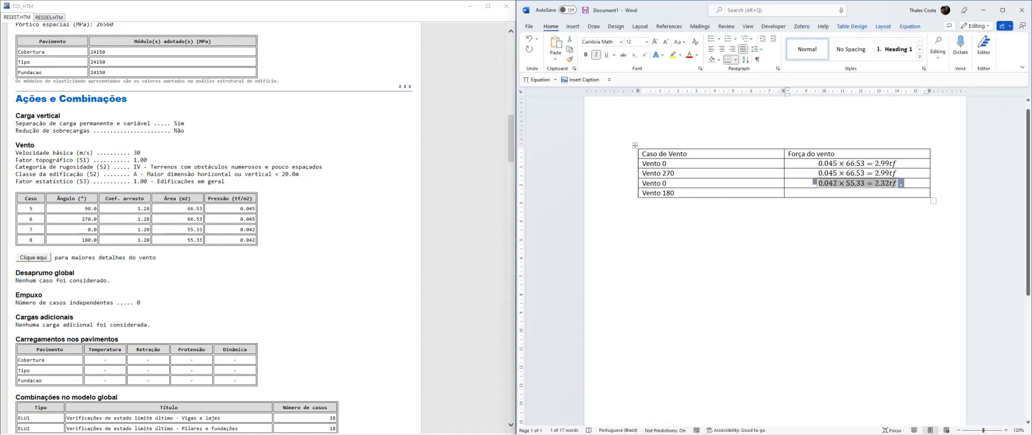
pyautogui.press('Down')
pyautogui.hotkey('ctrl', 'v')
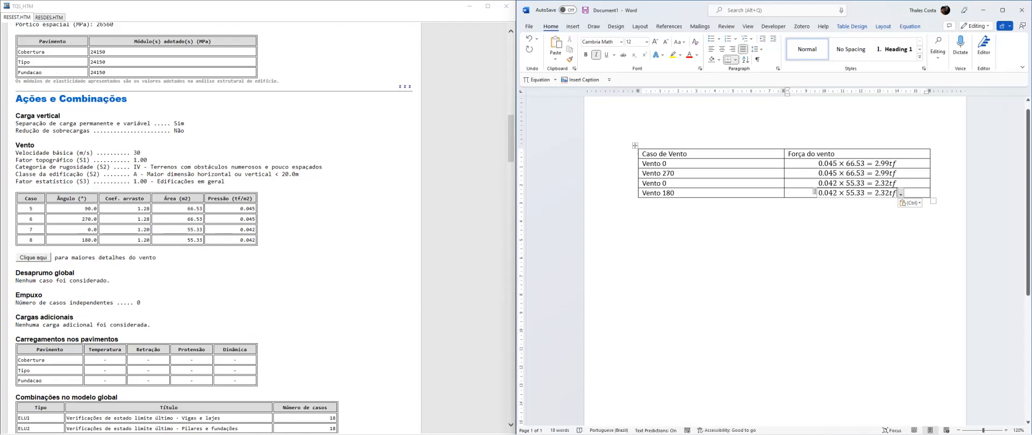
# Make the wind table's header row bold
pyautogui.click(640, 203)
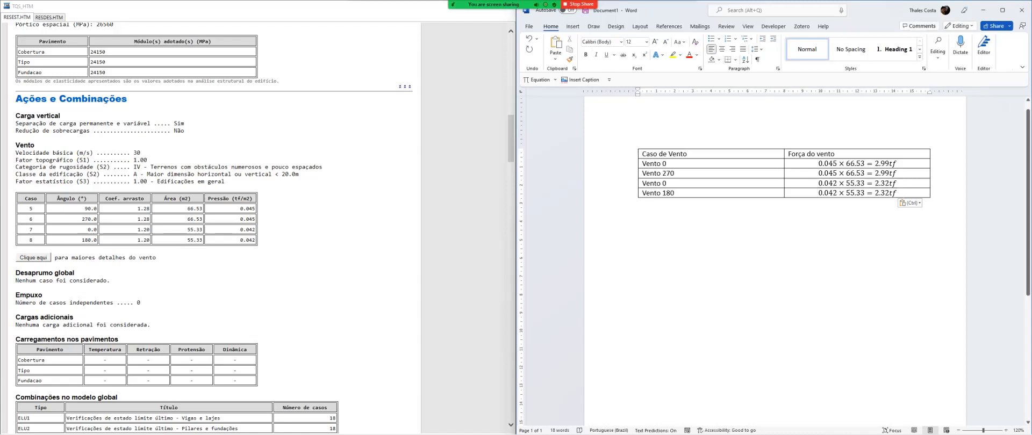
pyautogui.click(616, 154)
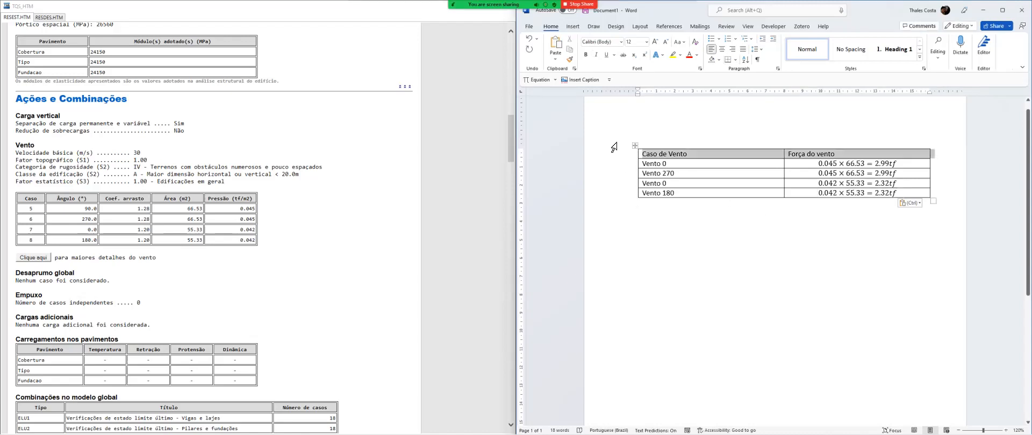
pyautogui.click(586, 55)
pyautogui.click(677, 212)
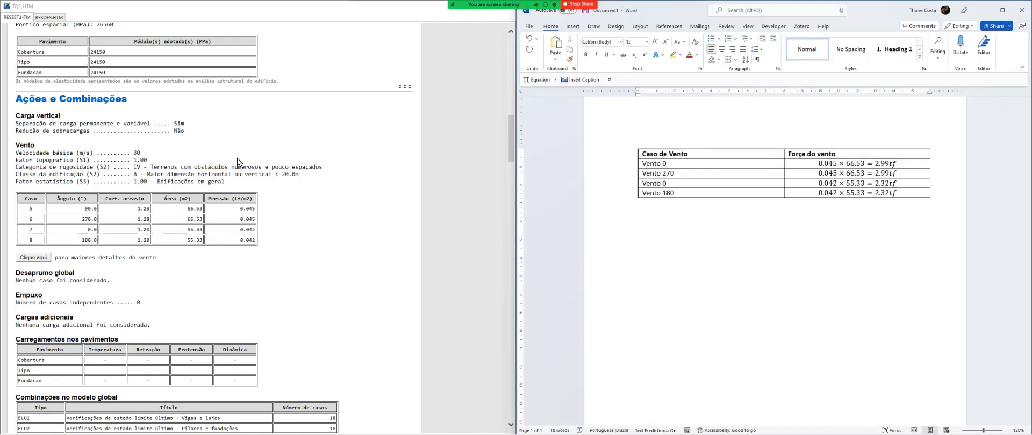
# Insert a second table with two columns and three rows below the wind table in the Word document
pyautogui.click(300, 271)
pyautogui.scroll(-5, 299, 272)
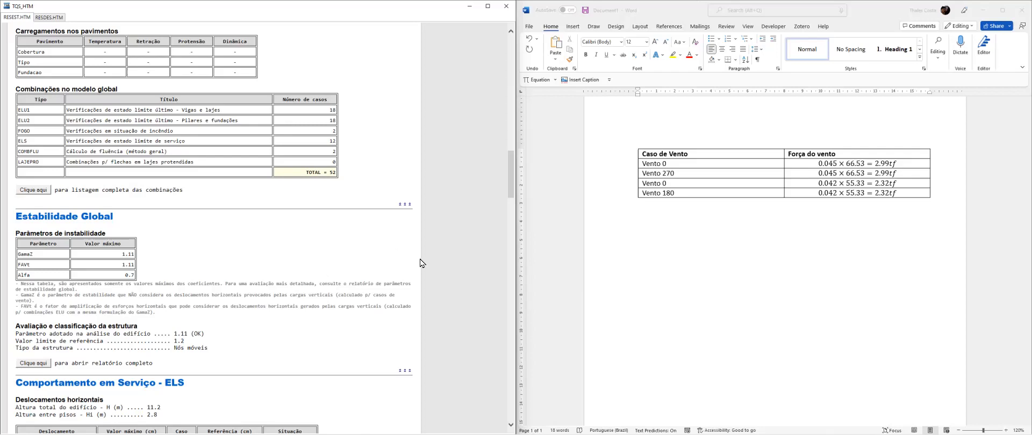
pyautogui.click(689, 221)
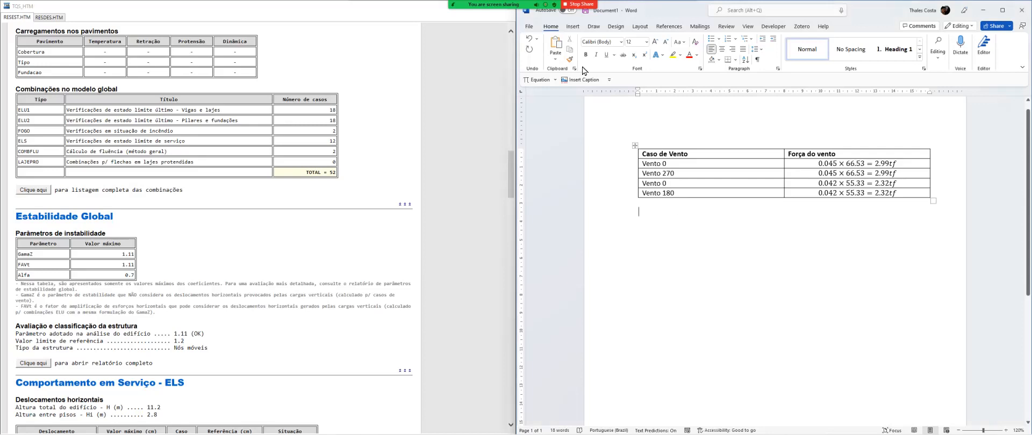
pyautogui.click(572, 26)
pyautogui.click(581, 49)
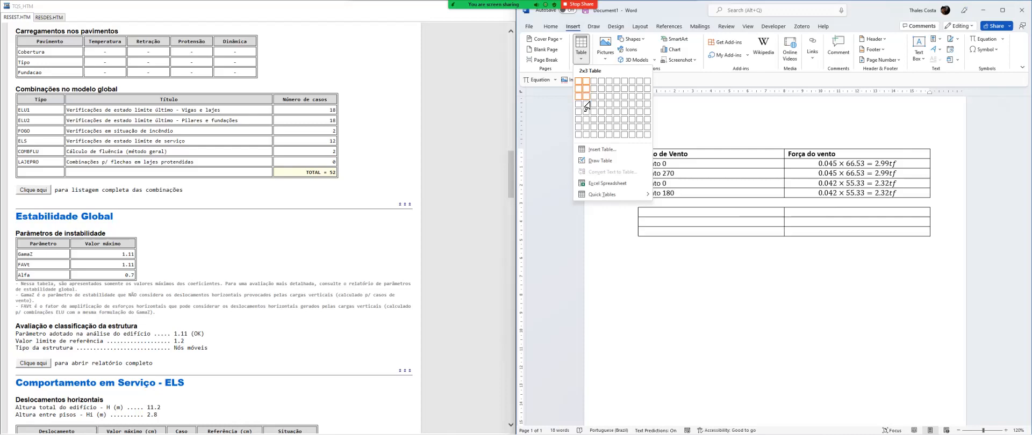
pyautogui.click(586, 100)
# Title the new table's columns "Carregamento" and "Valor"
pyautogui.write('Ca')
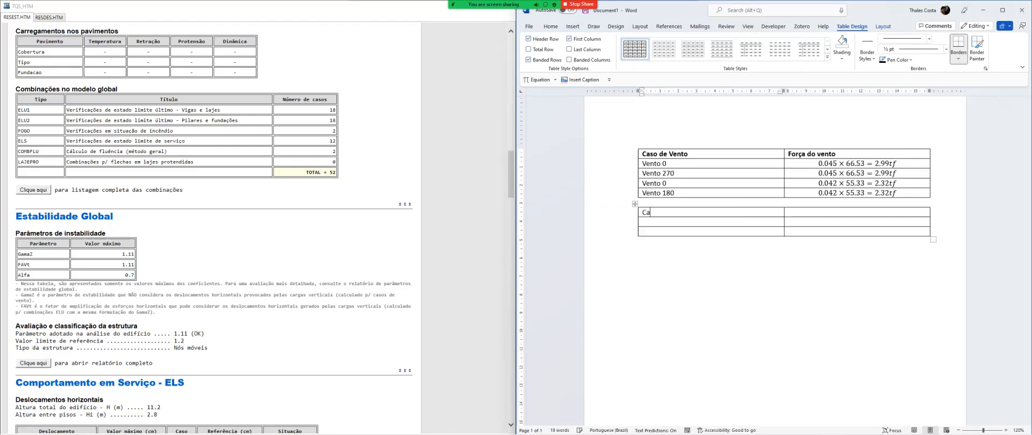
pyautogui.write('so de carrega')
pyautogui.hotkey('shift', 'Home')
pyautogui.write('Carregamento')
pyautogui.press('Tab')
pyautogui.write('Valor')
pyautogui.press('Tab')
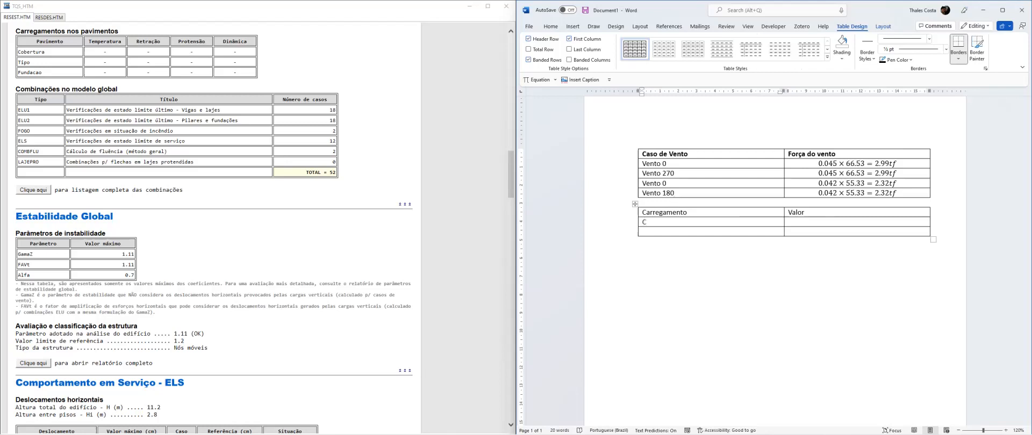
# List COBERT1, COMERC1, BLOCO 14 and BLOCO 19 in the Carregamento column, adding rows as needed
pyautogui.press('capslock')
pyautogui.write('COBERT1')
pyautogui.press('Tab')
pyautogui.press('Tab')
pyautogui.write('COMERC1')
pyautogui.press('Tab')
pyautogui.press('Tab')
pyautogui.write('BLOCO 14')
pyautogui.press('Tab')
pyautogui.press('Tab')
pyautogui.write('BLOCO 19')
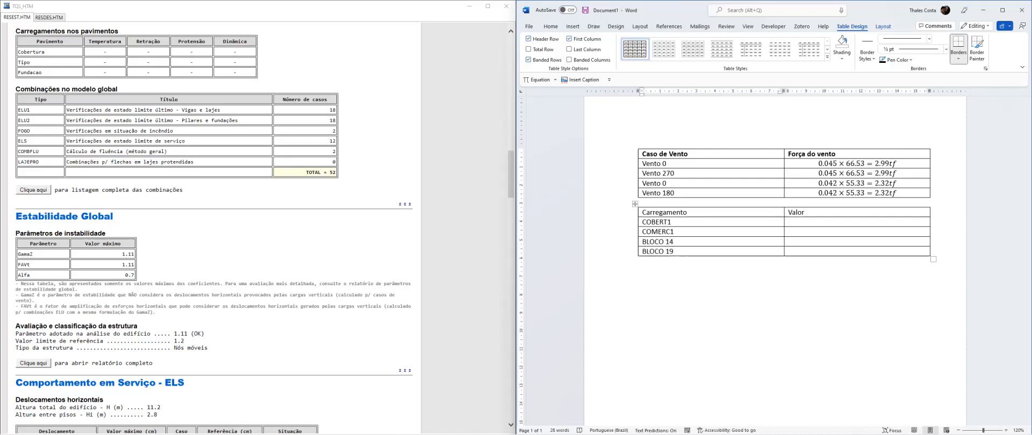
pyautogui.press('Up')
pyautogui.press('Up')
pyautogui.press('Up')
pyautogui.press('Right')
pyautogui.press('Down')
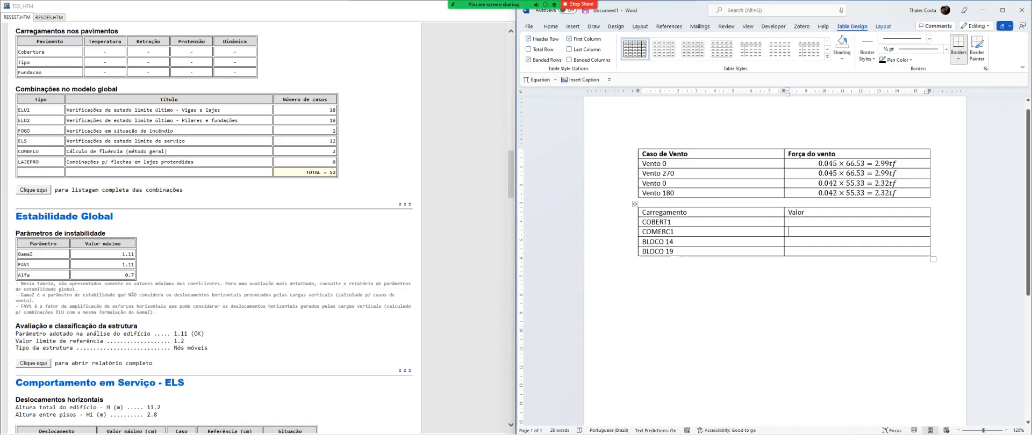
pyautogui.press('Down')
pyautogui.press('Down')
pyautogui.press('Up')
pyautogui.press('Up')
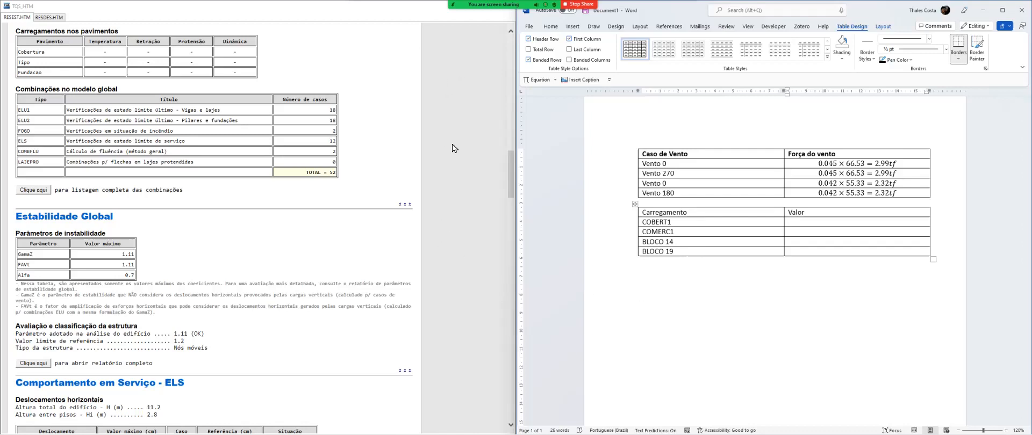
# Switch to the main TQS window with the building's 3D model
pyautogui.hotkey('alt', 'Tab')
pyautogui.click(466, 111)
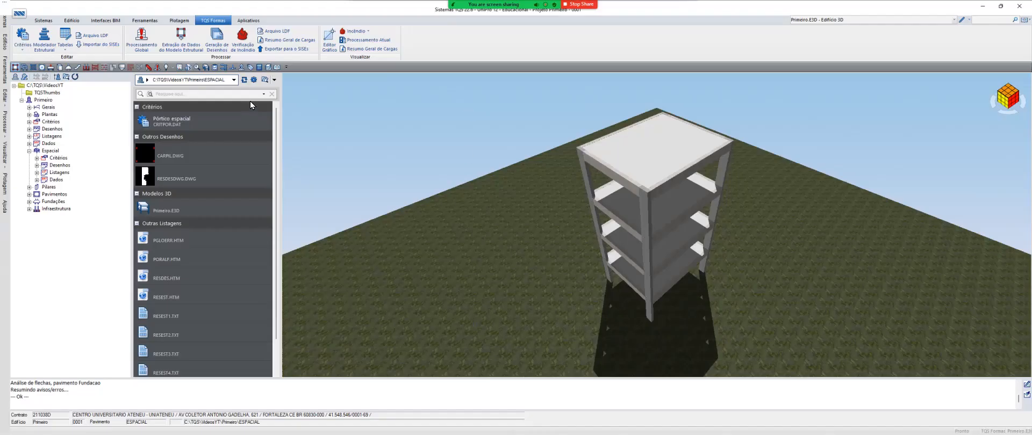
# Open the load types table (Tipos de Cargas) common to all floors from the TQS Formas system for editing
pyautogui.click(43, 21)
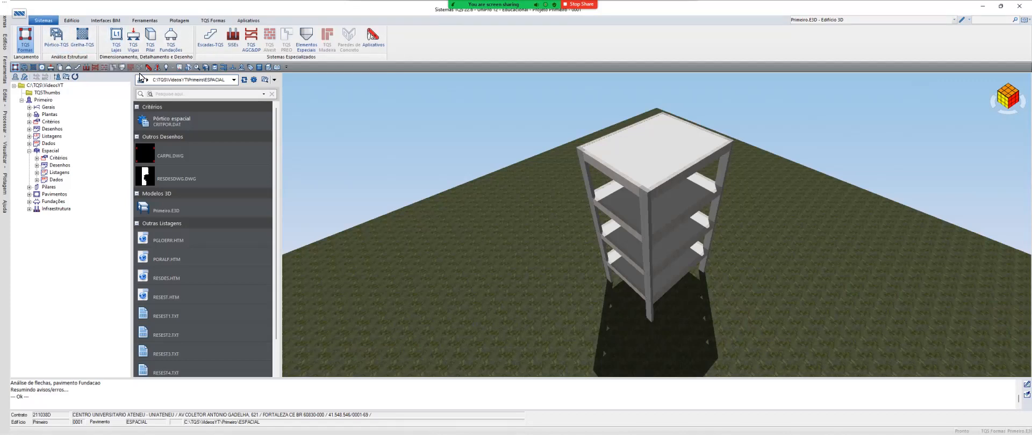
pyautogui.click(25, 40)
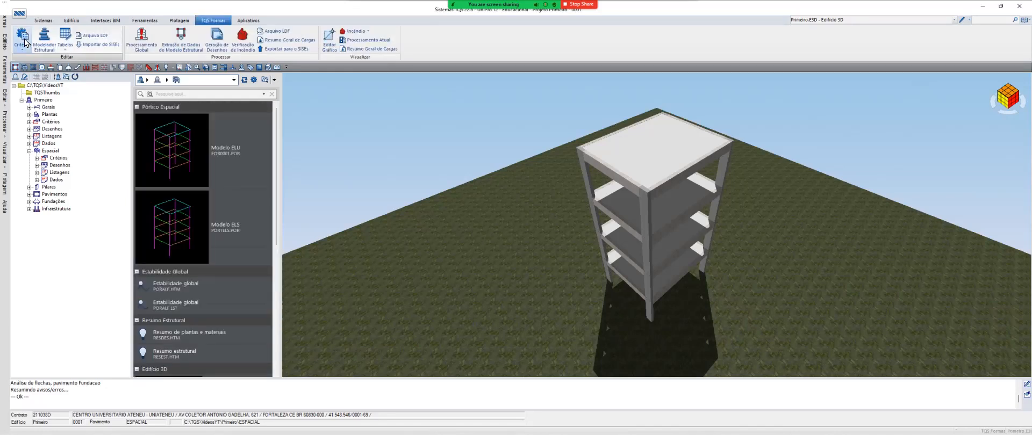
pyautogui.click(69, 51)
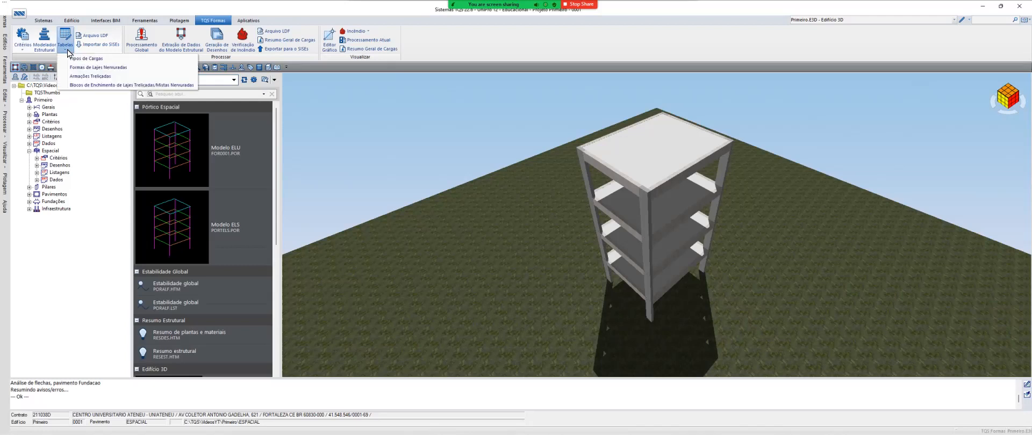
pyautogui.click(141, 60)
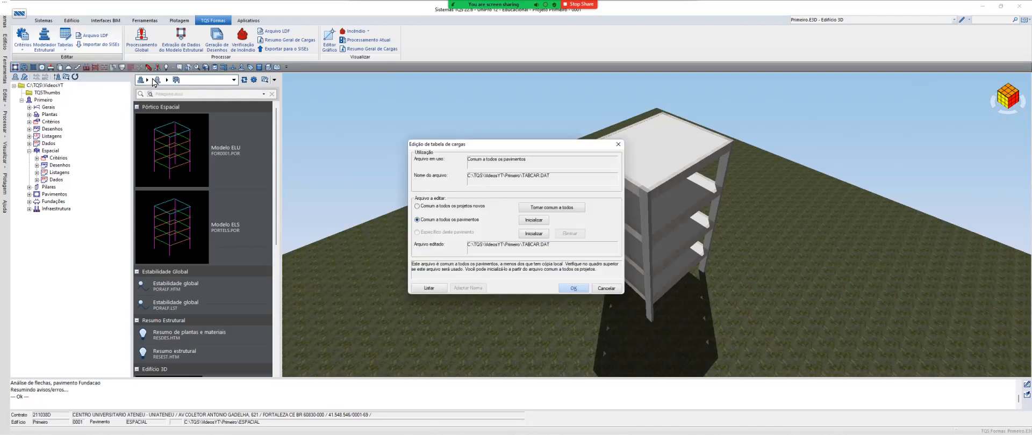
pyautogui.click(574, 289)
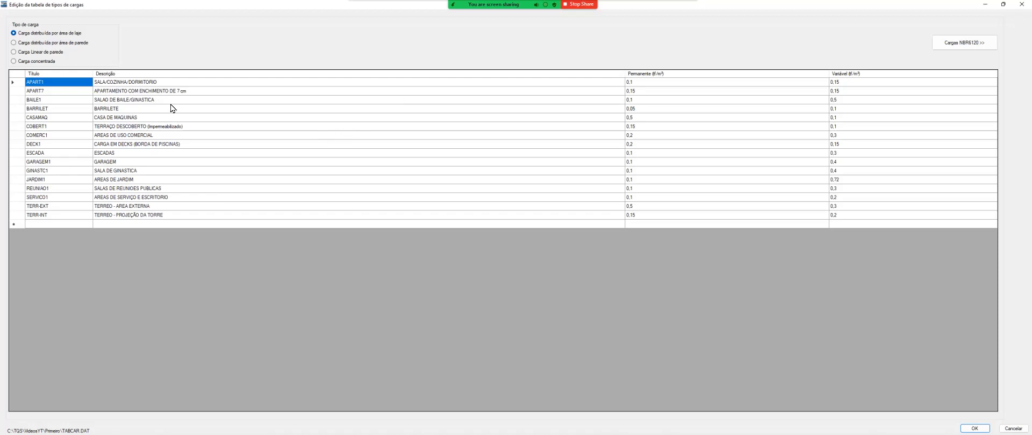
# Look up the description, permanent load and variable load of COBERT1 among the slab-area loads
pyautogui.click(62, 129)
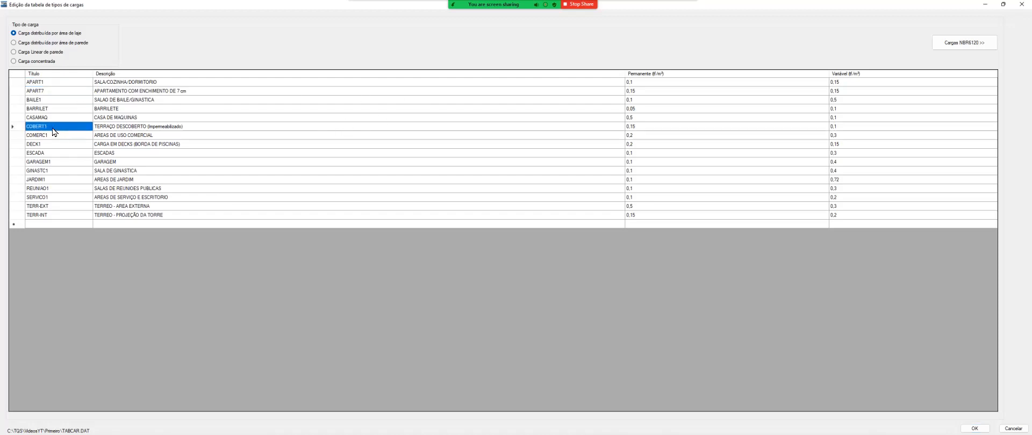
pyautogui.click(124, 129)
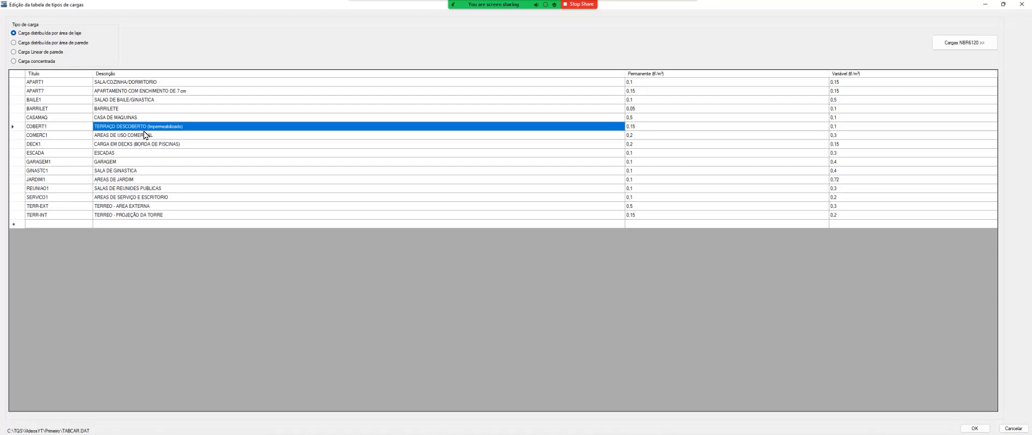
pyautogui.press('Tab')
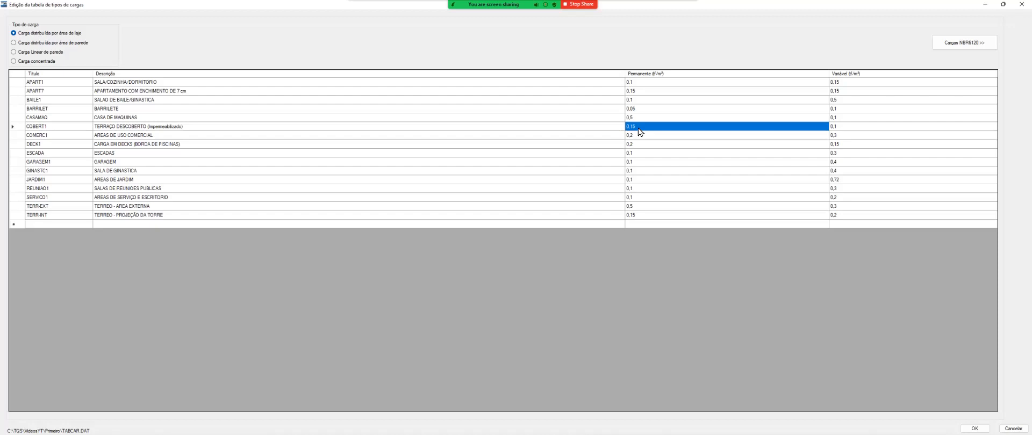
pyautogui.press('Tab')
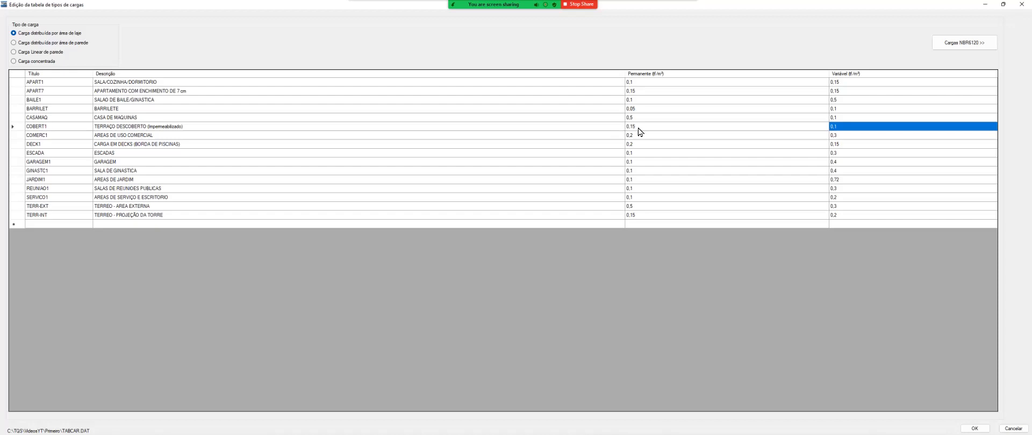
# Switch to the Word document and add a third column after Valor in the Carregamento table
pyautogui.hotkey('alt', 'Tab')
pyautogui.hotkey('alt', 'Tab')
pyautogui.hotkey('alt', 'Tab')
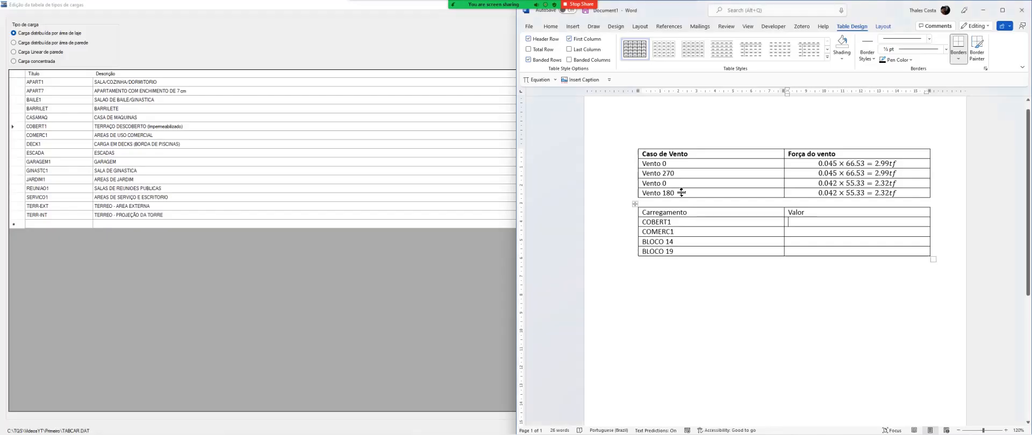
pyautogui.click(804, 213)
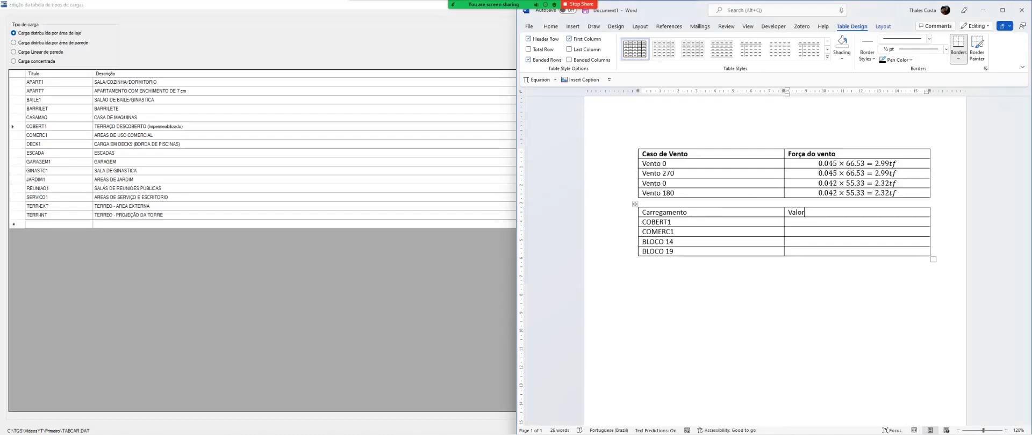
pyautogui.click(883, 27)
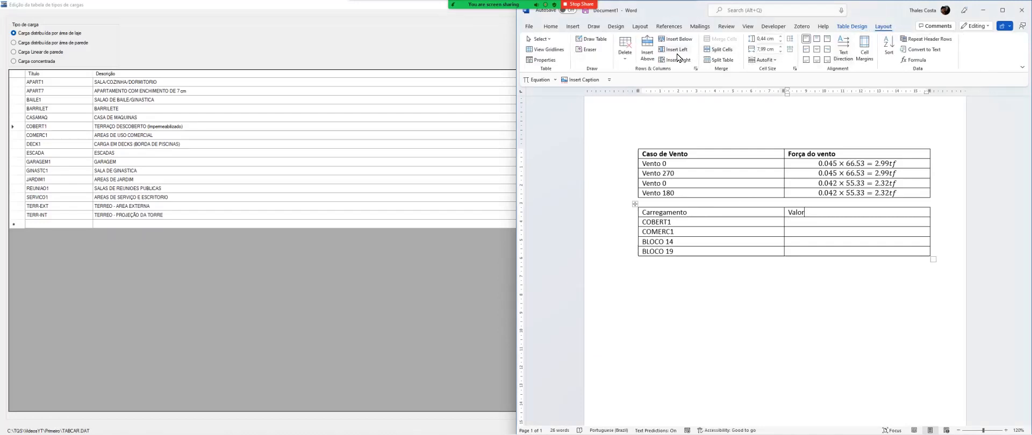
pyautogui.click(675, 60)
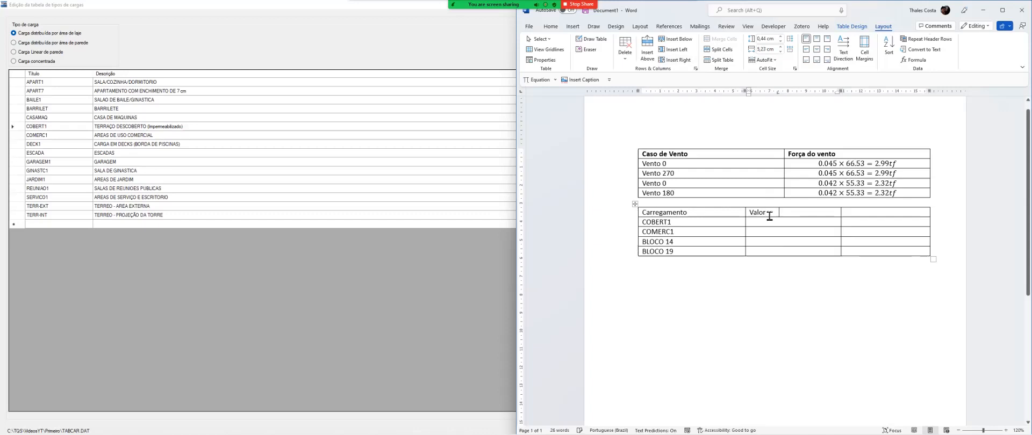
# Replace the Valor heading with "Permanente" and title the new column "Variável"
pyautogui.doubleClick(770, 216)
pyautogui.write('pERMA')
pyautogui.press('BackSpace')
pyautogui.press('BackSpace')
pyautogui.press('BackSpace')
pyautogui.press('BackSpace')
pyautogui.press('BackSpace')
pyautogui.press('capslock')
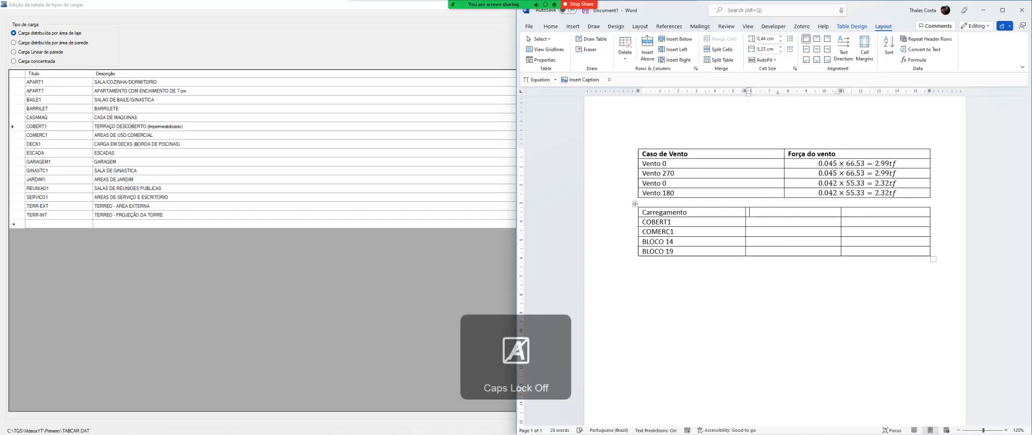
pyautogui.write('Perma')
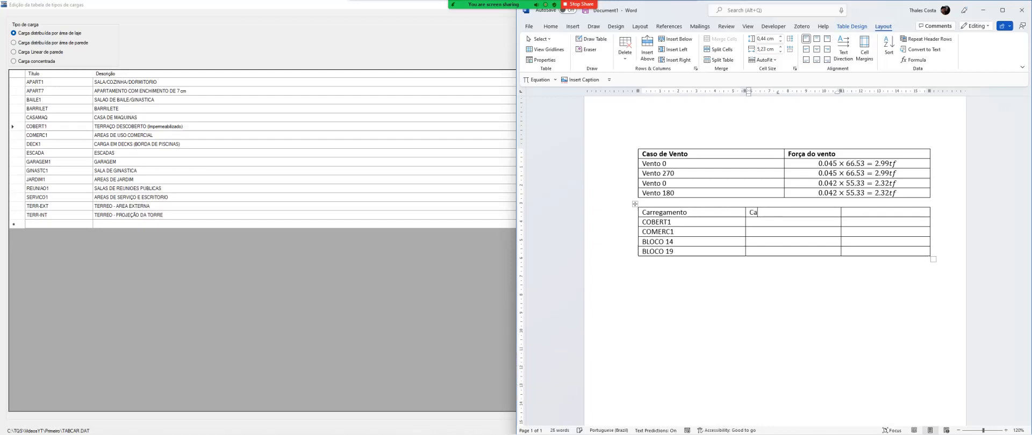
pyautogui.write('nente')
pyautogui.press('Tab')
pyautogui.write('Variável')
pyautogui.press('Tab')
pyautogui.press('Tab')
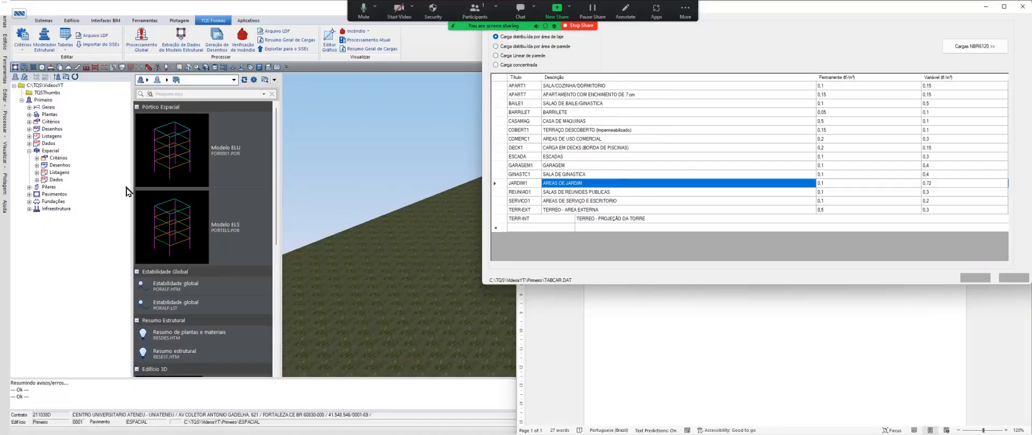
# Place the TQS load types window beside the Word document and locate COBERT1's permanent load
pyautogui.moveTo(698, 65); pyautogui.dragTo(212, 185)
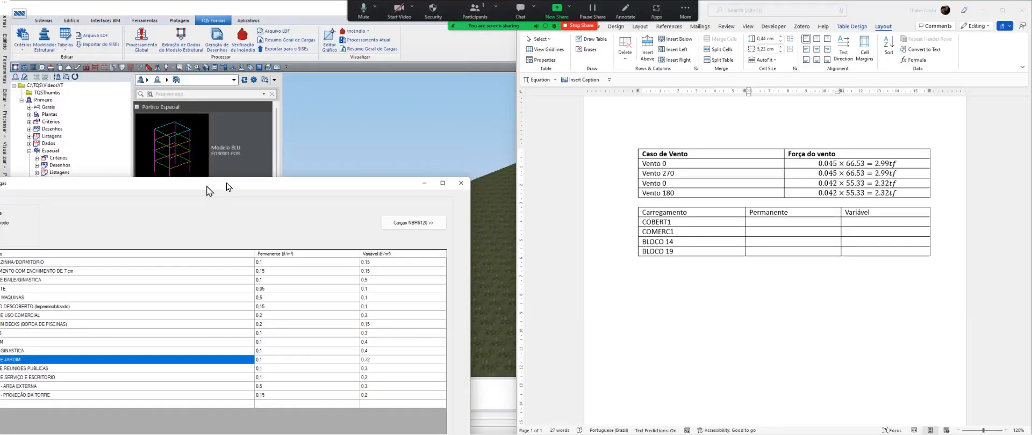
pyautogui.moveTo(281, 185); pyautogui.dragTo(1, 226)
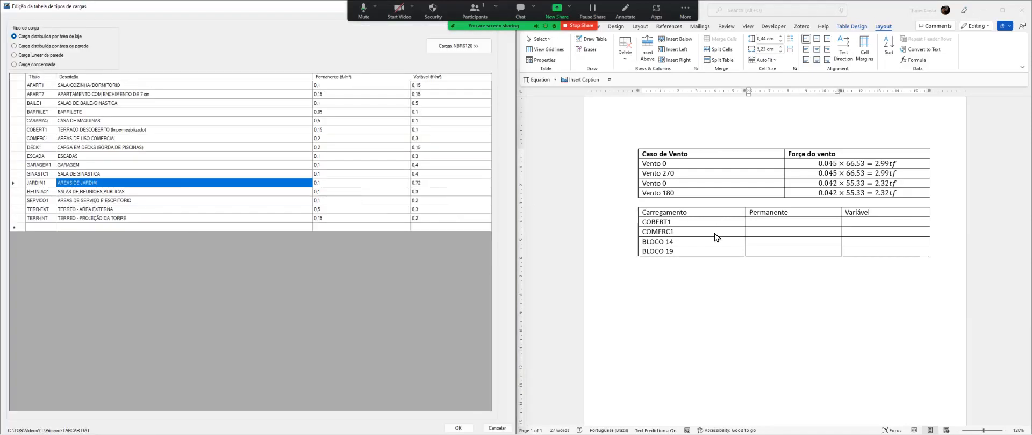
pyautogui.click(765, 222)
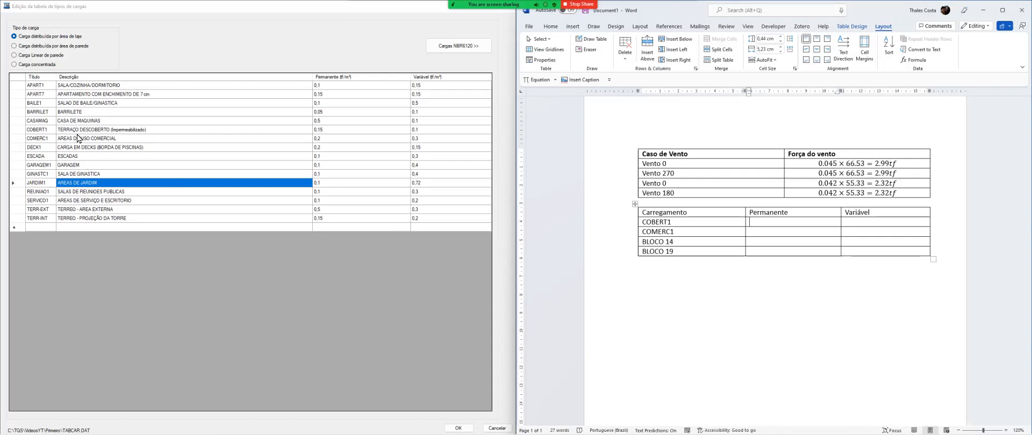
pyautogui.click(85, 131)
pyautogui.click(345, 131)
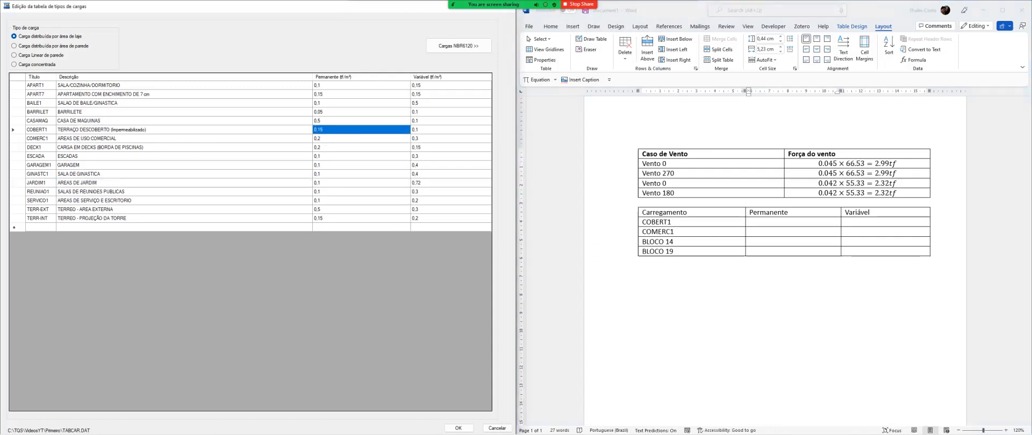
# Enter 0.15 tf/m2 as an equation in COBERT1's Permanente cell in the Word table
pyautogui.click(765, 223)
pyautogui.write('0.15 tf/m2')
pyautogui.hotkey('shift', 'Home')
pyautogui.hotkey('alt', '=')
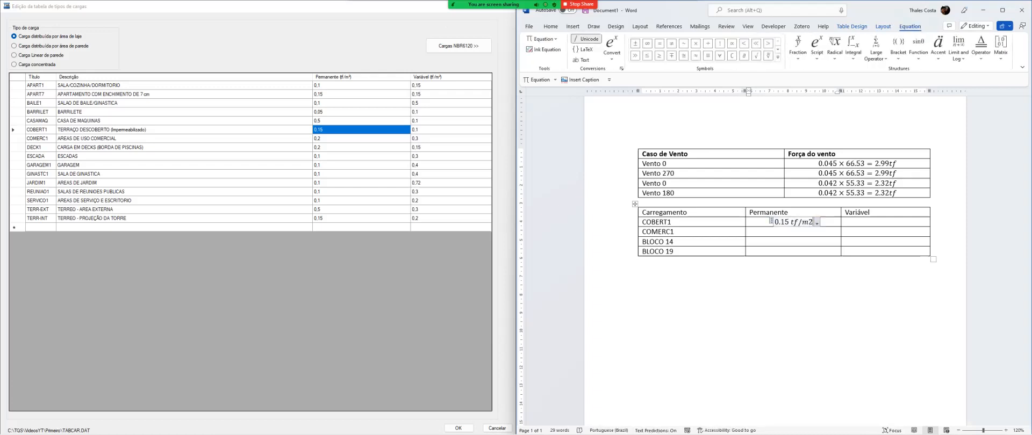
pyautogui.press('Tab')
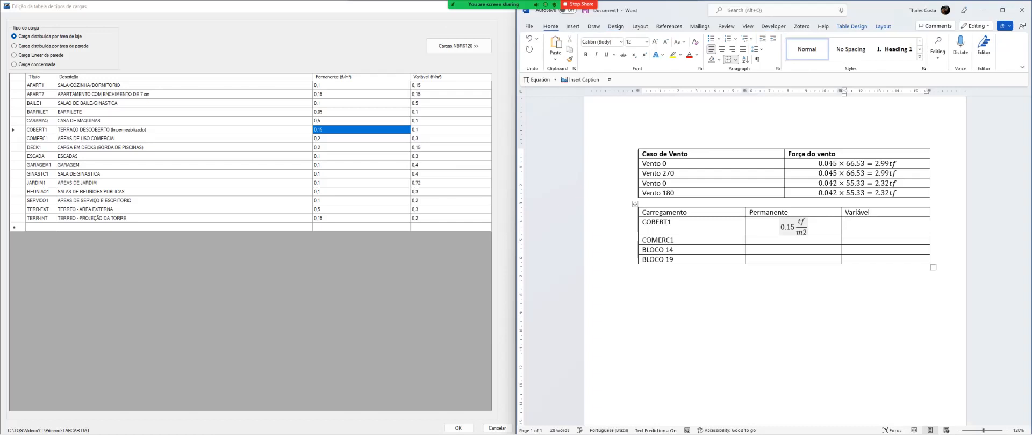
# Enter 0.1 tf/m2 as an equation in COBERT1's Variável cell
pyautogui.hotkey('alt', '=')
pyautogui.write('0.1 tf/m2')
pyautogui.press('Tab')
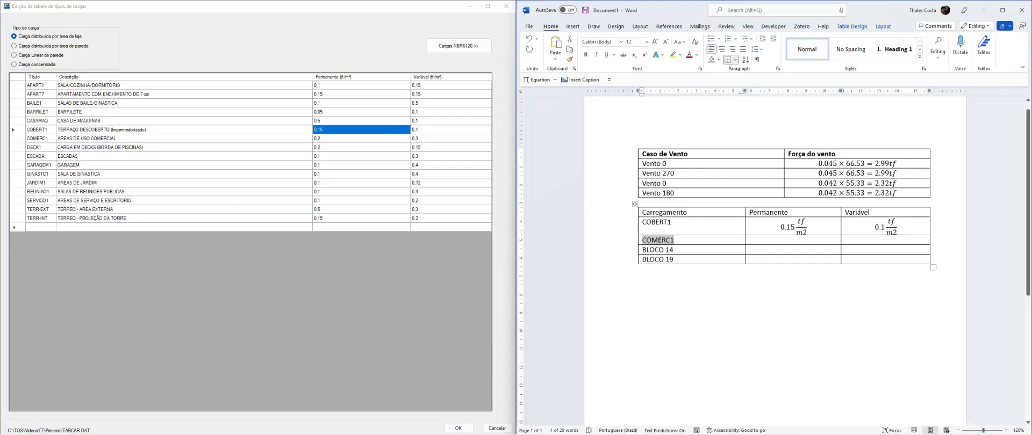
# Look up COMERC1's permanent load in TQS and enter 0.2 tf/m2 as an equation in its Permanente cell in Word
pyautogui.press('Tab')
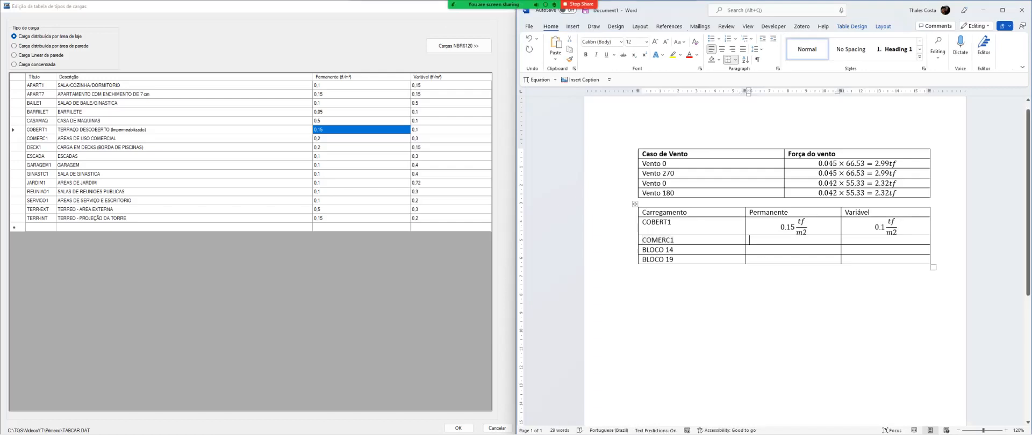
pyautogui.click(95, 139)
pyautogui.click(363, 138)
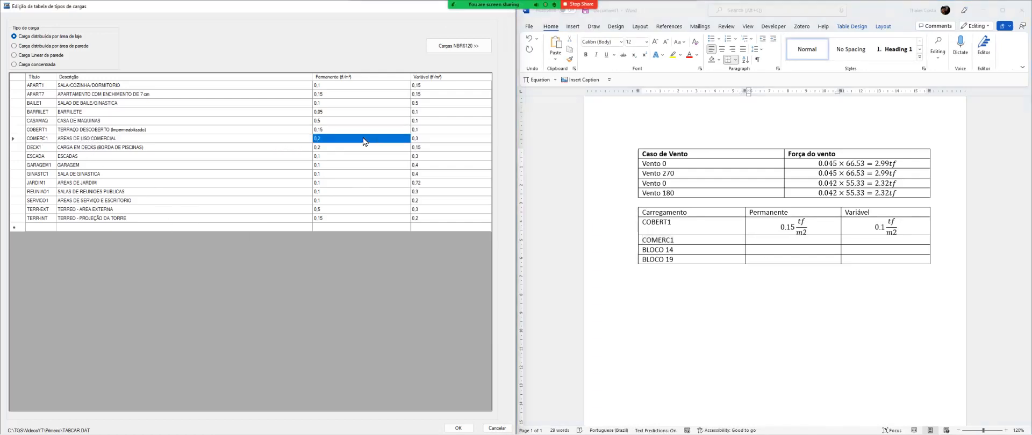
pyautogui.hotkey('alt', 'Tab')
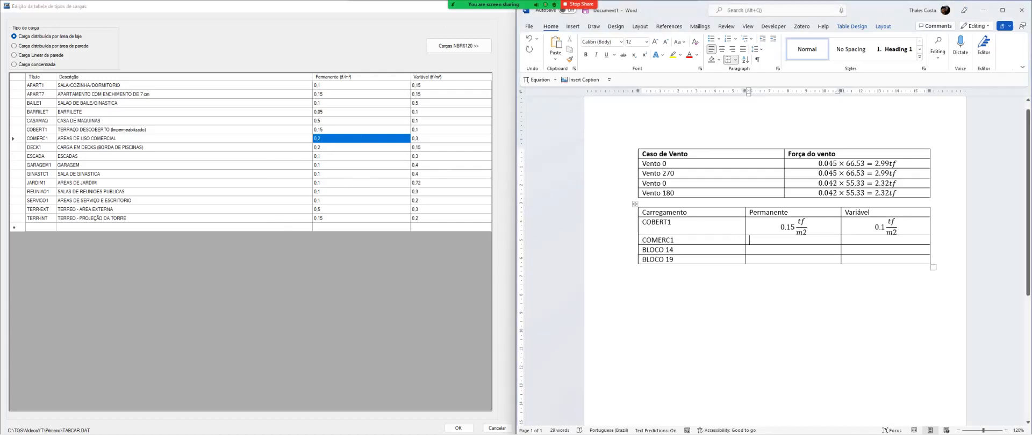
pyautogui.hotkey('alt', '=')
pyautogui.write('0.2 tf/m2')
pyautogui.press('Right')
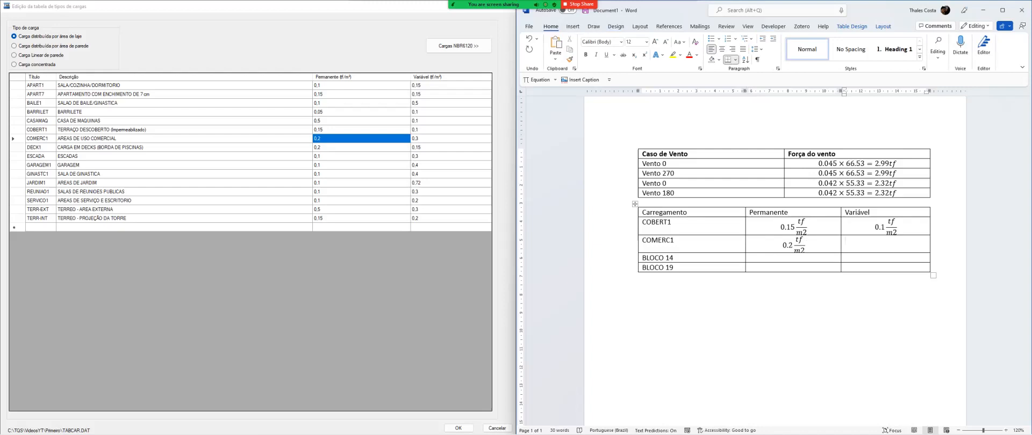
# Enter 0.3 tf/m2 as an equation in COMERC1's Variável cell
pyautogui.hotkey('alt', '=')
pyautogui.write('0.3')
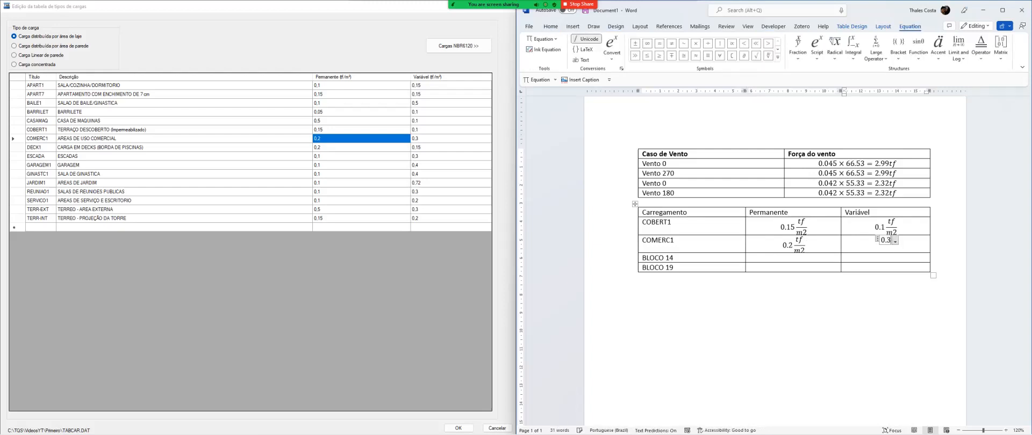
pyautogui.write(' tf/m2')
pyautogui.press('Right')
pyautogui.press('Tab')
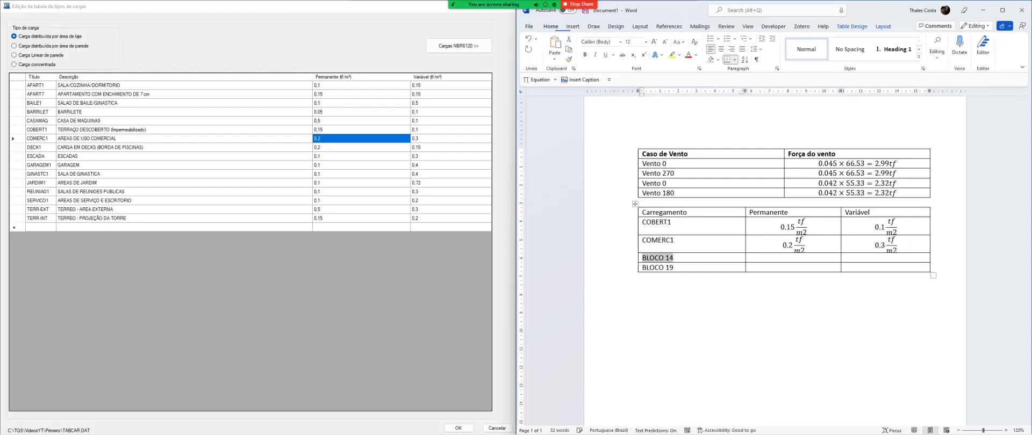
# Show the loads distributed by wall area (Carga distribuída por área de parede) in the TQS load types table
pyautogui.press('Tab')
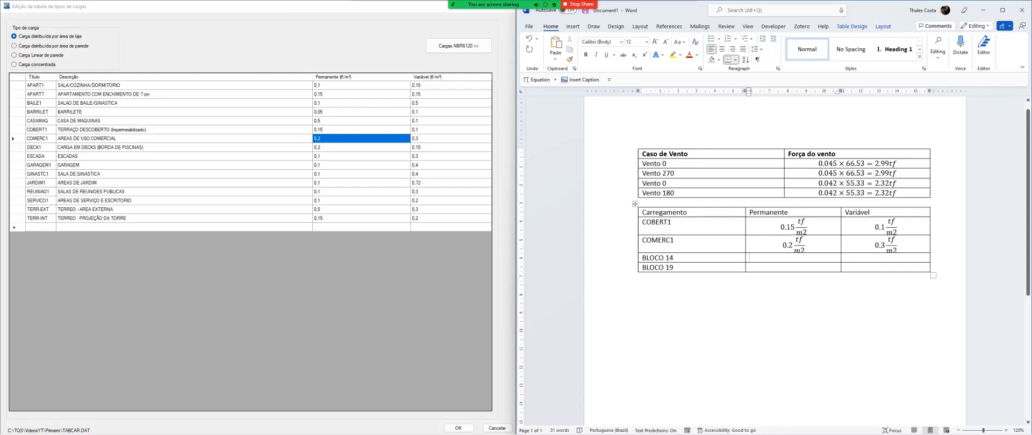
pyautogui.click(805, 245)
pyautogui.click(142, 157)
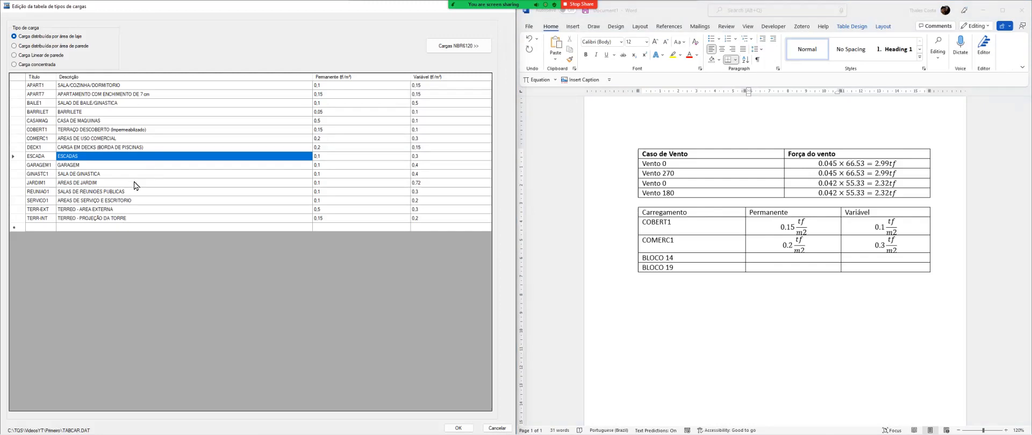
pyautogui.click(31, 47)
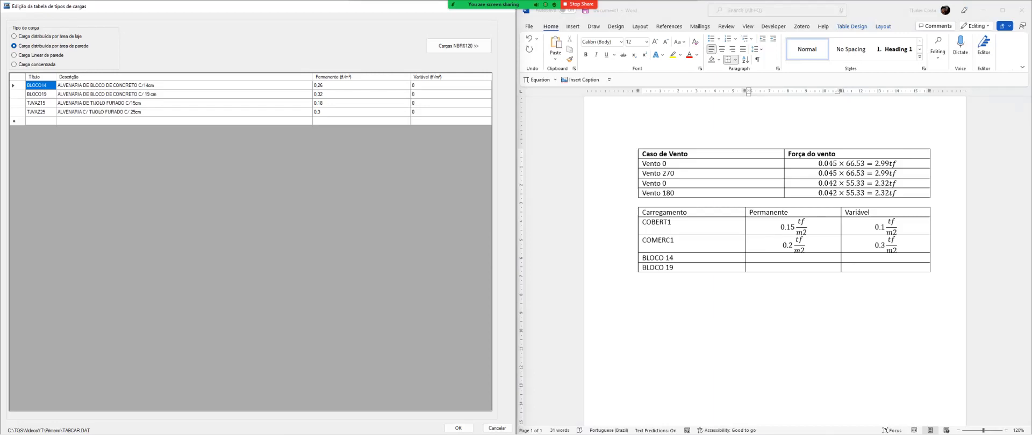
# Enter 0.26 tf/m2 as an equation in BLOCO 14's Permanente cell, leaving its Variável cell empty
pyautogui.click(765, 258)
pyautogui.hotkey('alt', '=')
pyautogui.write('0.26 tf/m2')
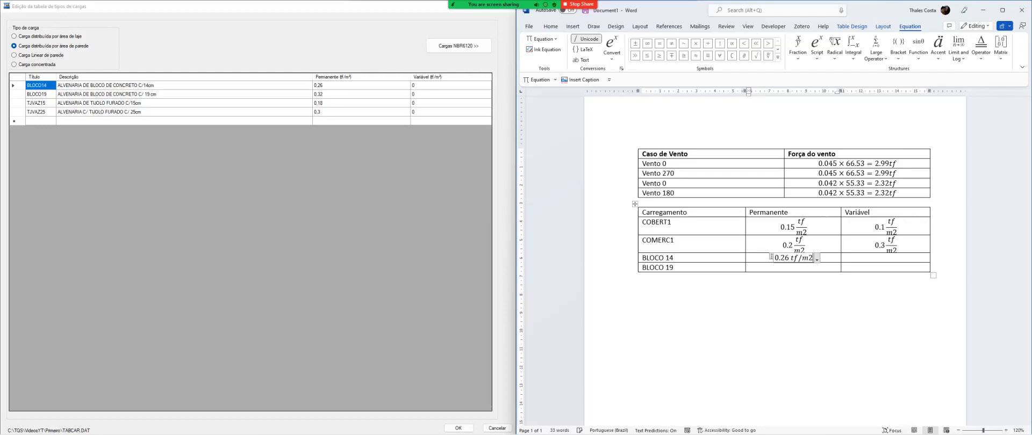
pyautogui.press('Tab')
# Enter 0.32 tf/m2 as an equation in BLOCO 19's Permanente cell
pyautogui.press('Tab')
pyautogui.press('Tab')
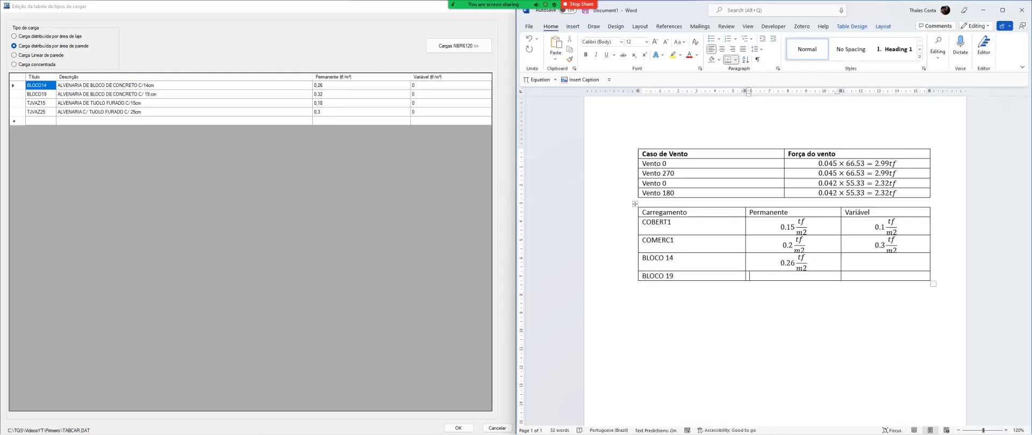
pyautogui.hotkey('alt', '=')
pyautogui.write('0.32 tf/m2')
# Enter a dash in the Variável cells of both BLOCO 14 and BLOCO 19
pyautogui.press('Tab')
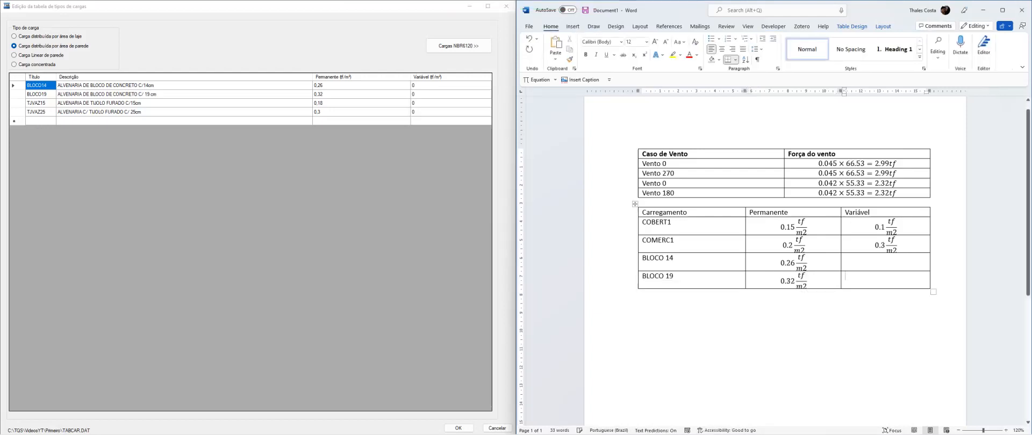
pyautogui.press('Up')
pyautogui.write('-')
pyautogui.press('Tab')
pyautogui.press('Tab')
pyautogui.press('Tab')
pyautogui.write('-')
pyautogui.press('Tab')
pyautogui.hotkey('ctrl', 'z')
# Center the dashes in the Variável cells of BLOCO 14 and BLOCO 19, and start a new paragraph below the table
pyautogui.hotkey('shift', 'Up')
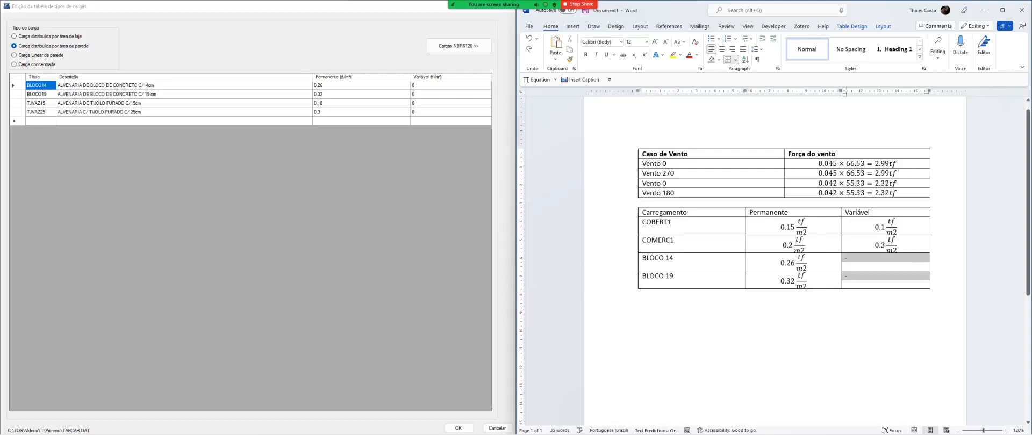
pyautogui.hotkey('alt', 'e')
pyautogui.click(848, 258)
pyautogui.press('BackSpace')
pyautogui.write('-')
pyautogui.hotkey('shift', 'Down')
pyautogui.hotkey('ctrl', 'e')
pyautogui.press('Down')
pyautogui.press('Down')
pyautogui.press('Return')
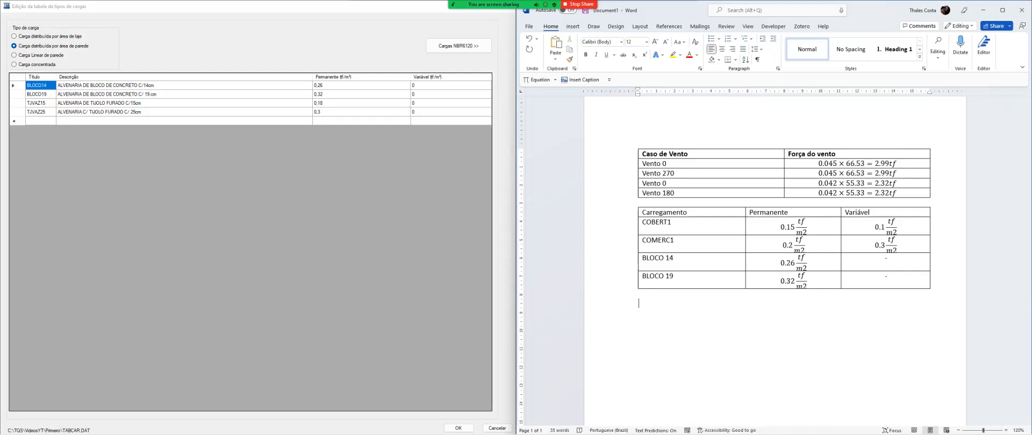
# Switch to TQS and close the load types table editor
pyautogui.click(322, 67)
pyautogui.click(332, 102)
pyautogui.click(333, 97)
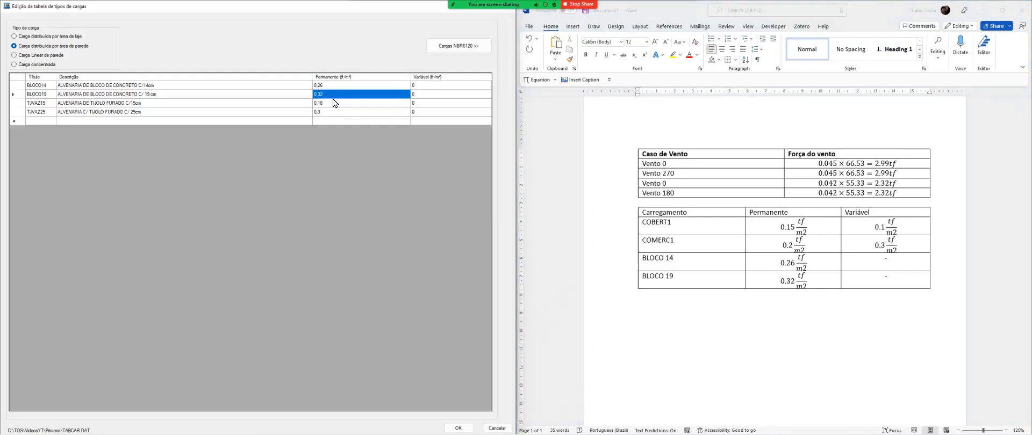
pyautogui.moveTo(333, 12); pyautogui.dragTo(333, 26)
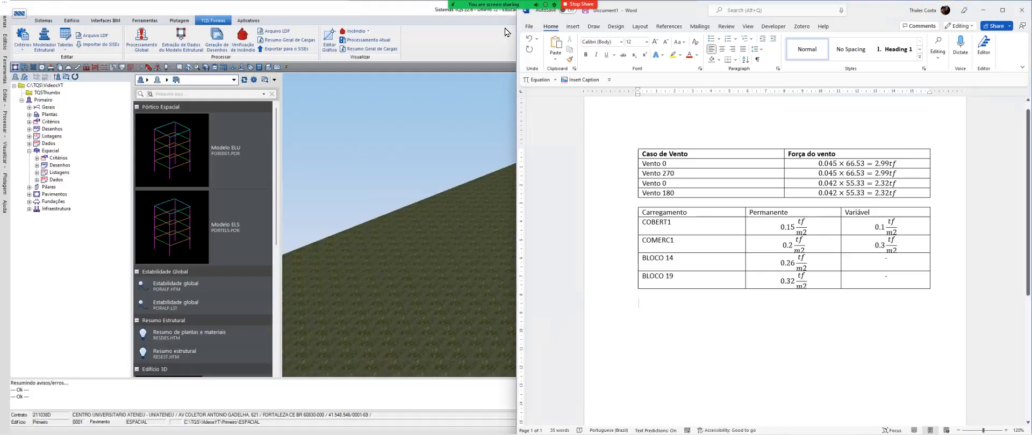
pyautogui.click(506, 21)
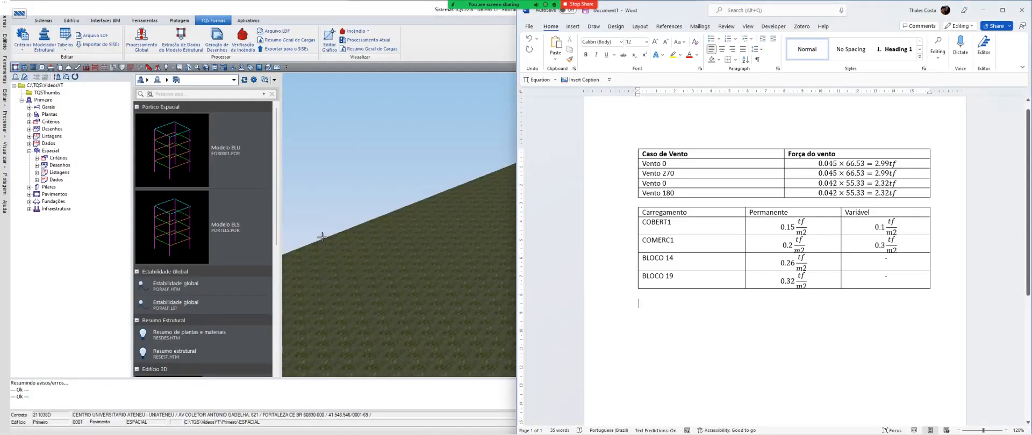
# In the Word document, write the heading "Cargas na laje do pav. Tipo:" below the load table
pyautogui.write('Ca')
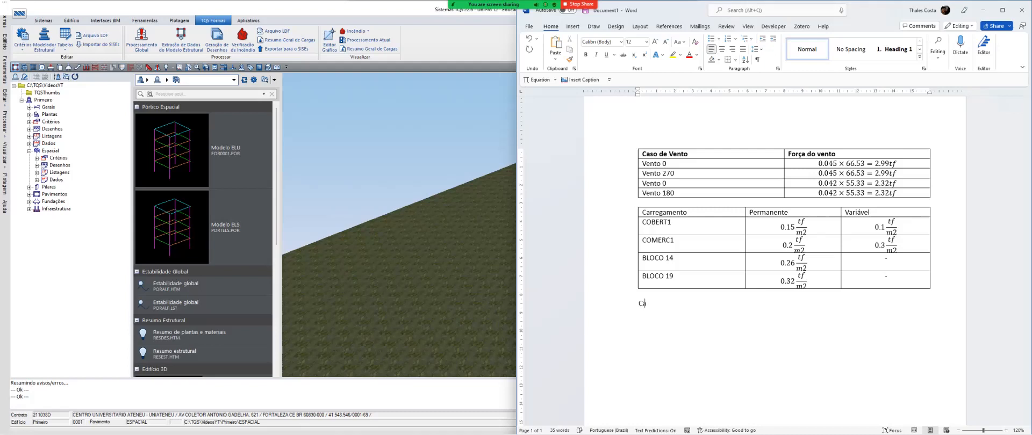
pyautogui.write('rgas na laje do pav. tipo:')
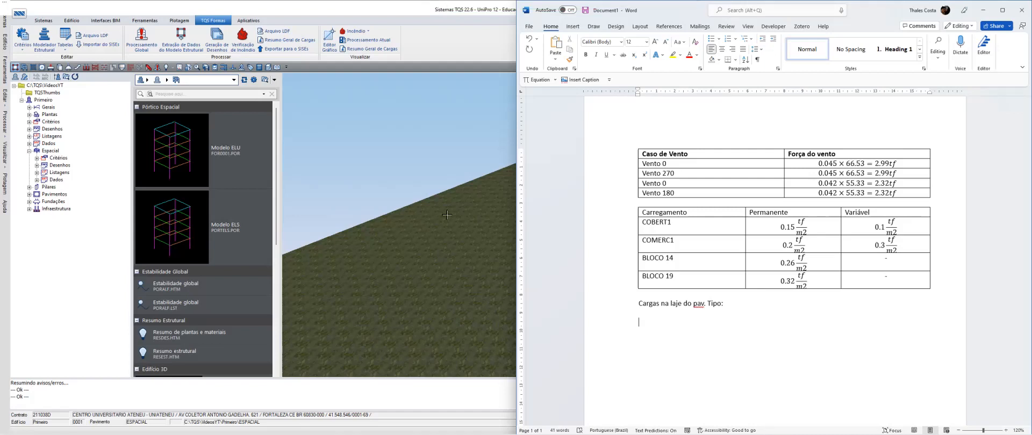
# Insert a table with two columns and two rows below the heading and label its first row "Peso próprio"
pyautogui.click(572, 26)
pyautogui.click(581, 47)
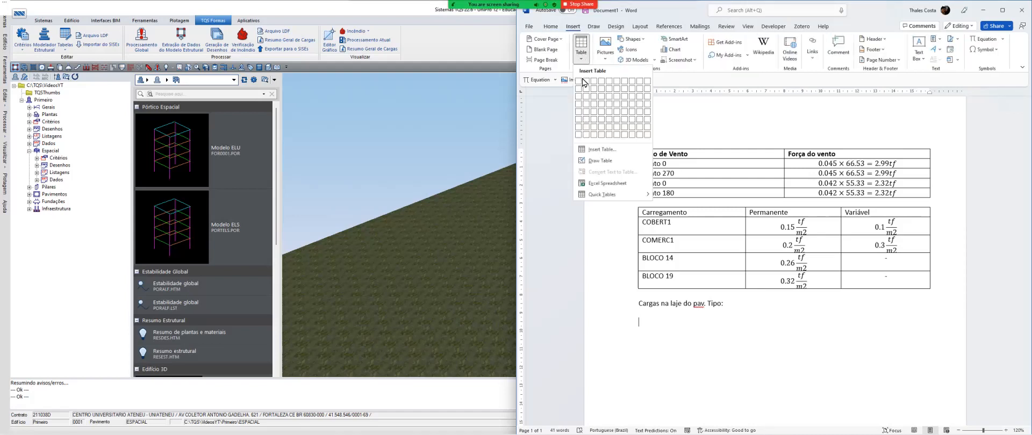
pyautogui.click(590, 97)
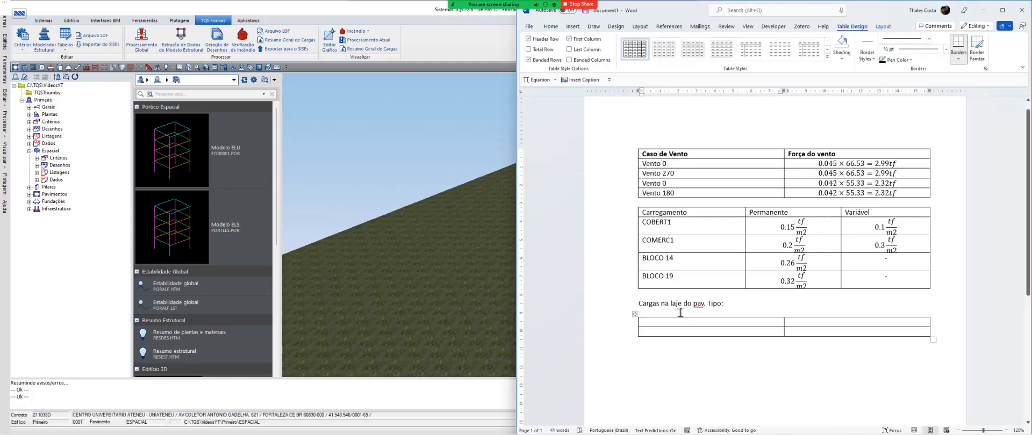
pyautogui.write('Peso próprio')
# Start the Peso próprio equation with 2.5 tf/m³, writing the unit as a fraction with m cubed
pyautogui.scroll(-3, 774, 242)
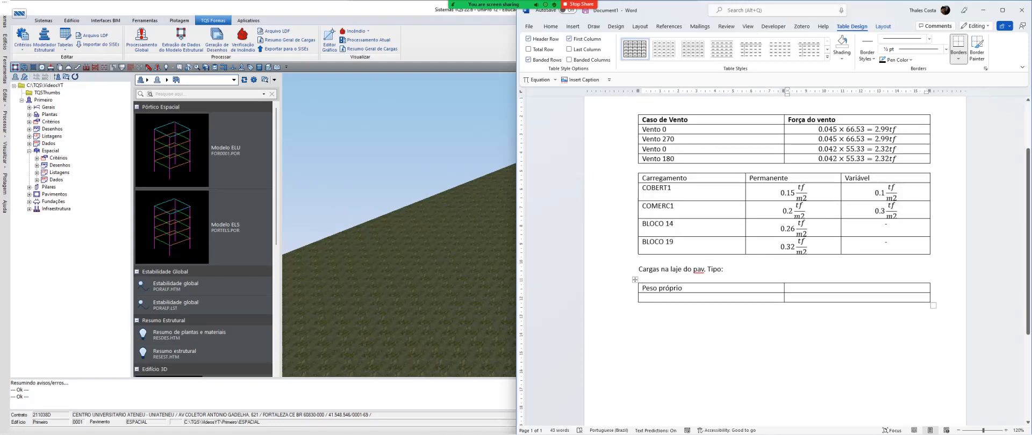
pyautogui.hotkey('alt', '=')
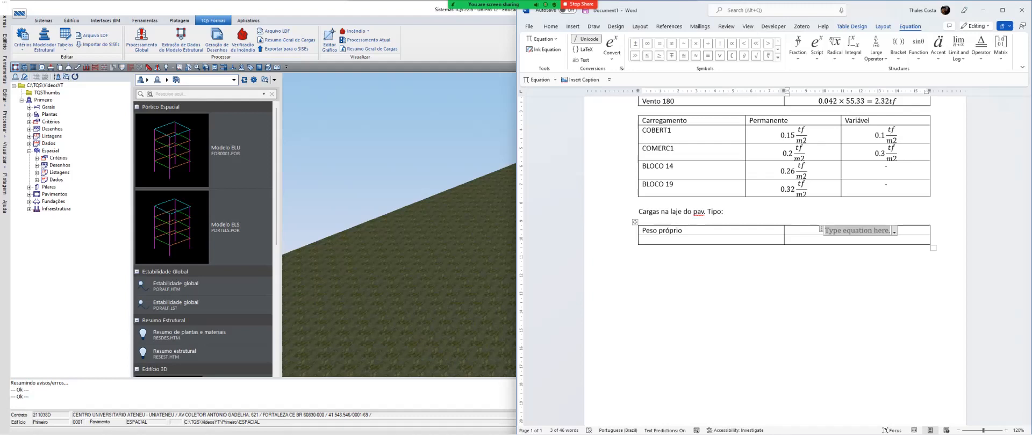
pyautogui.write('2.5')
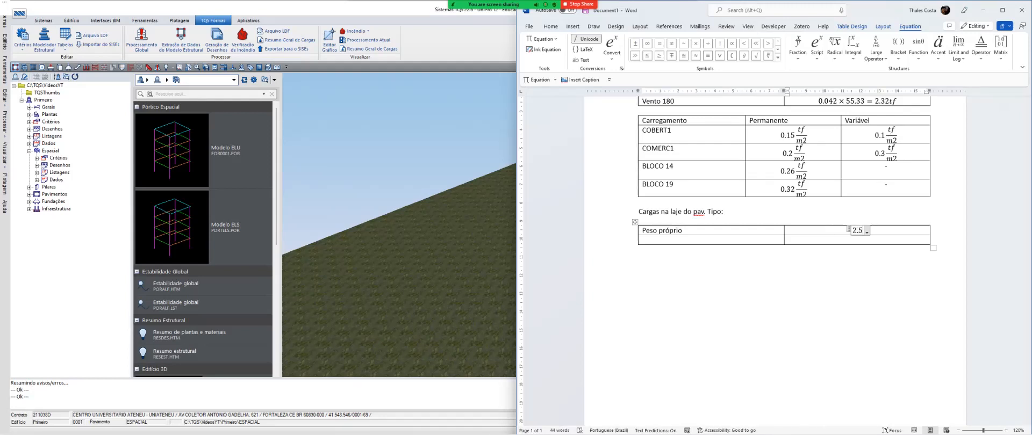
pyautogui.write(' tf/m')
pyautogui.press('BackSpace')
pyautogui.press('BackSpace')
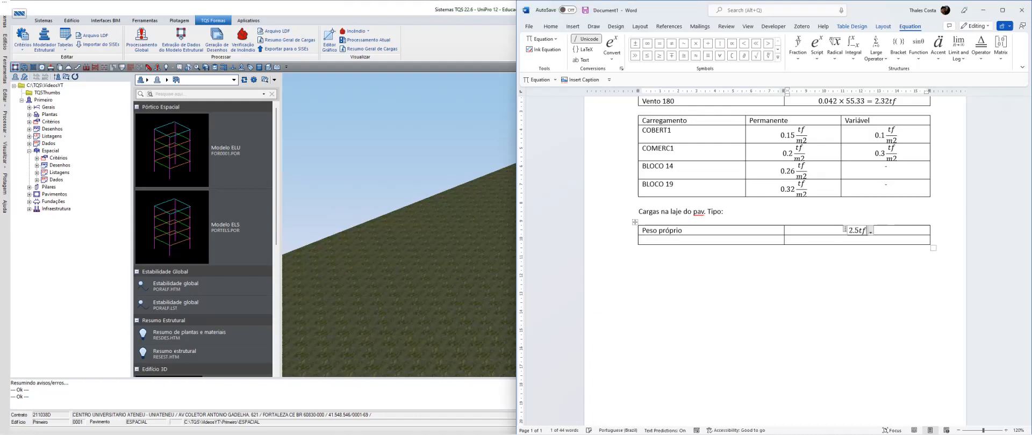
pyautogui.press('space')
pyautogui.hotkey('ctrl', 'z')
pyautogui.hotkey('ctrl', 'z')
pyautogui.press('Left')
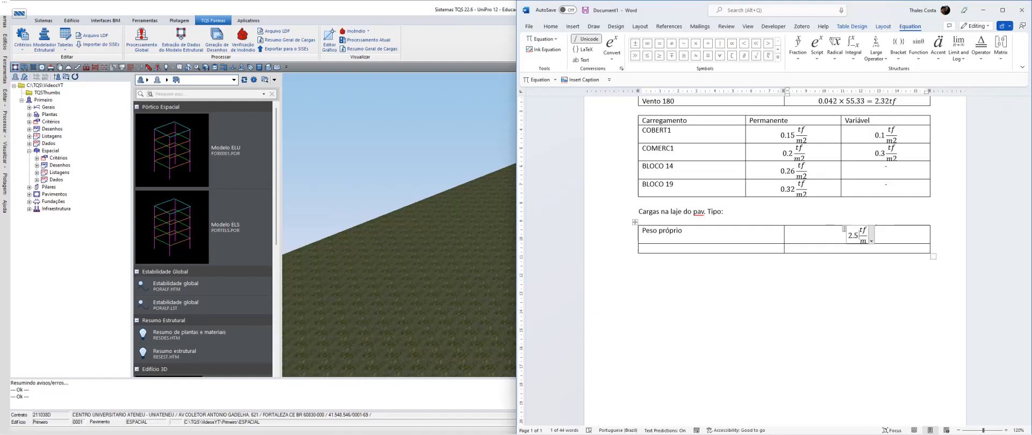
pyautogui.press('Right')
pyautogui.press('Down')
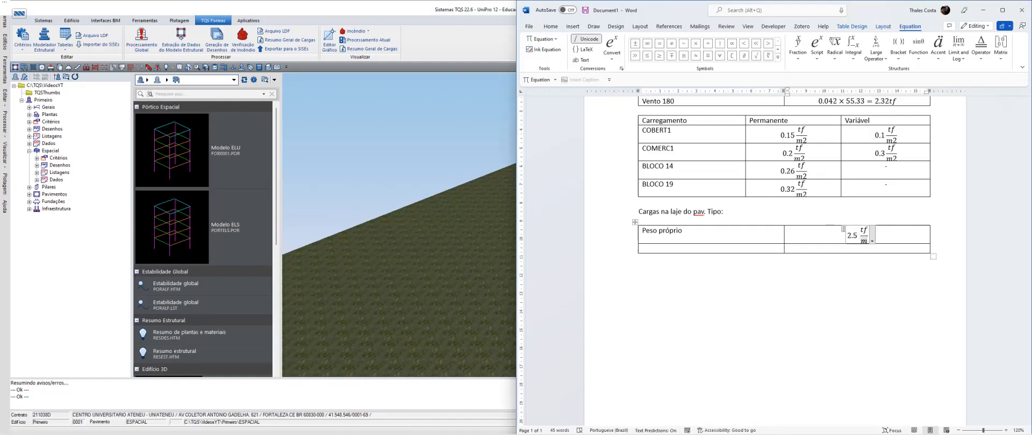
pyautogui.write('^3')
pyautogui.press('Right')
# Complete the Peso próprio equation with × 0.12 m = 0.3 tf/m²
pyautogui.write('imes ')
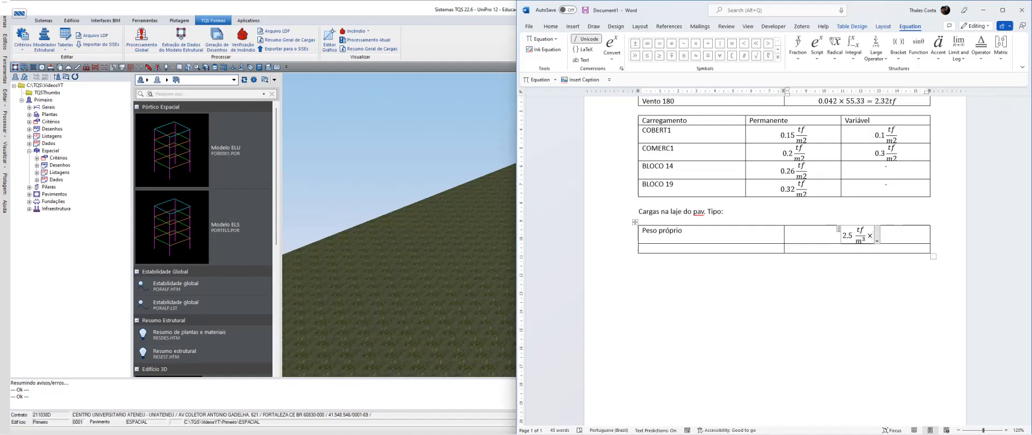
pyautogui.write('0.1')
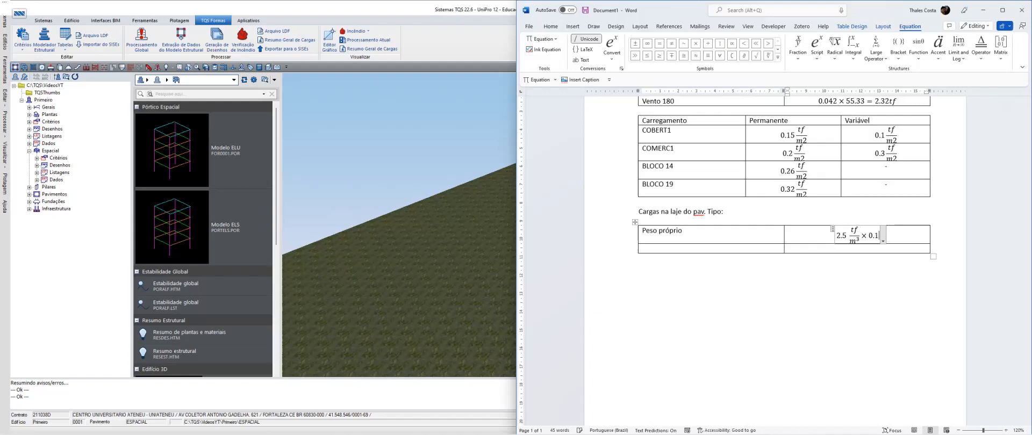
pyautogui.write('2 m')
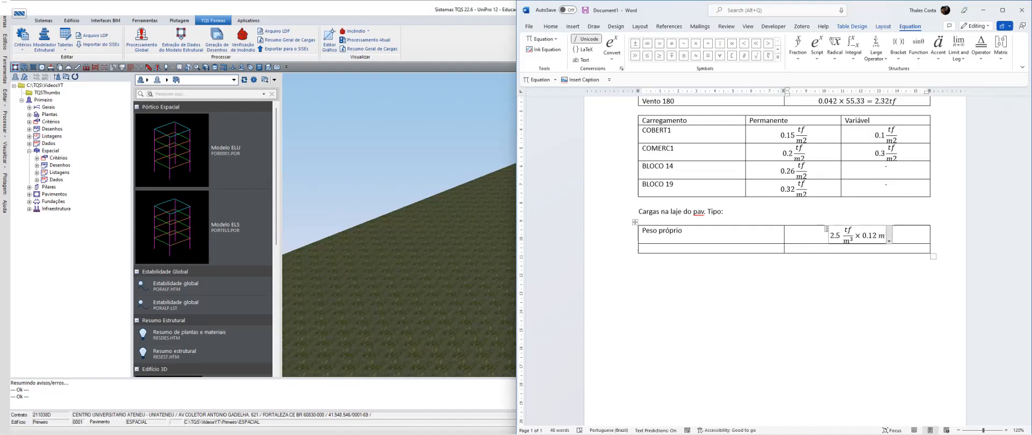
pyautogui.write(' =')
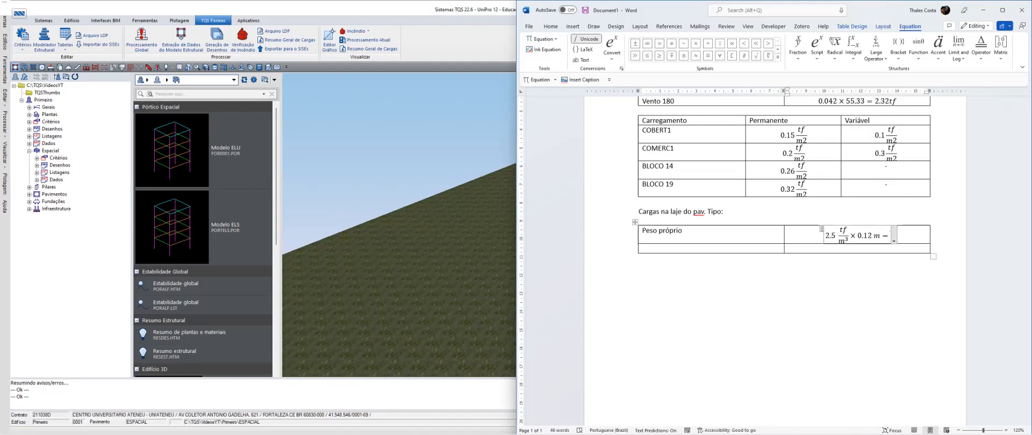
pyautogui.write('0.3m')
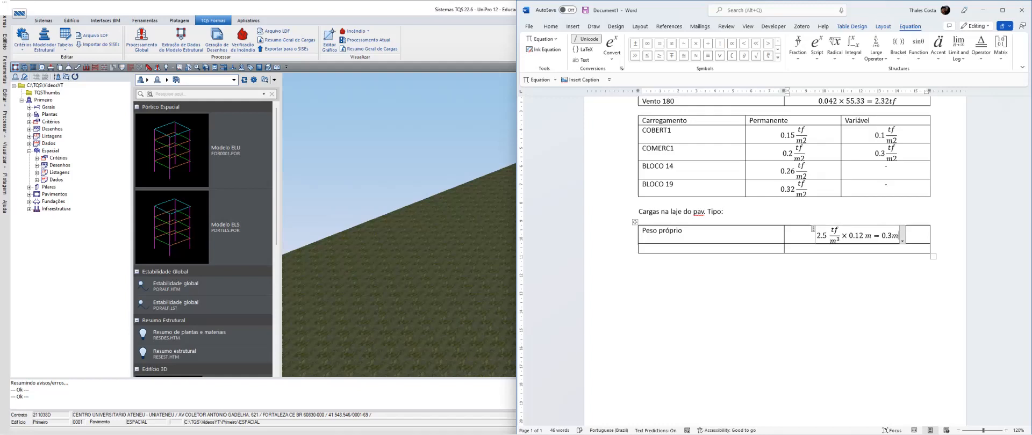
pyautogui.press('BackSpace')
pyautogui.write('tf/m')
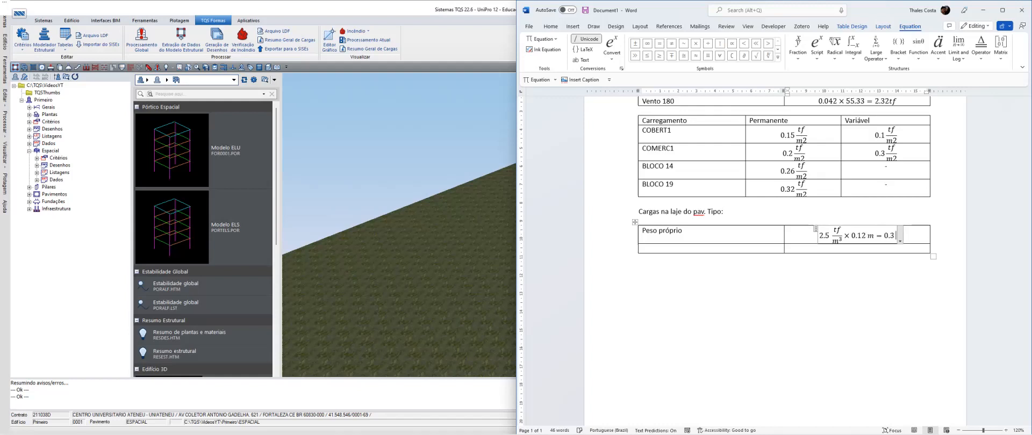
pyautogui.write('^2')
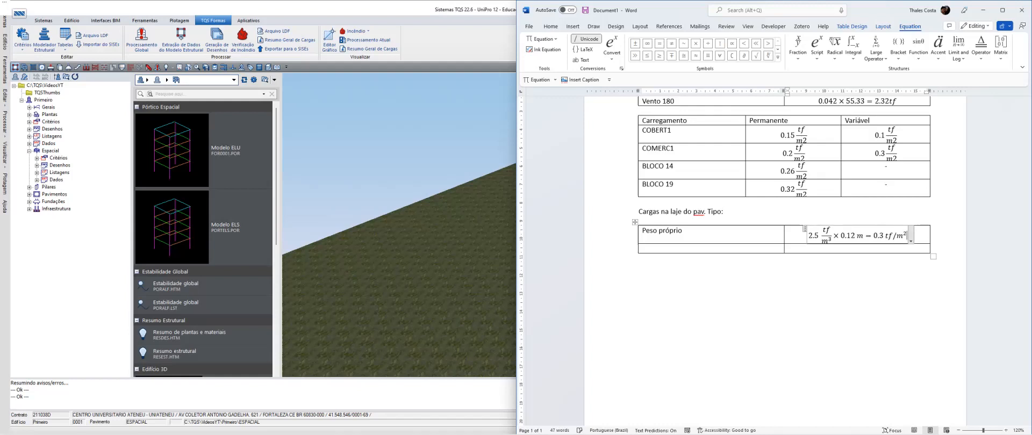
pyautogui.press('Right')
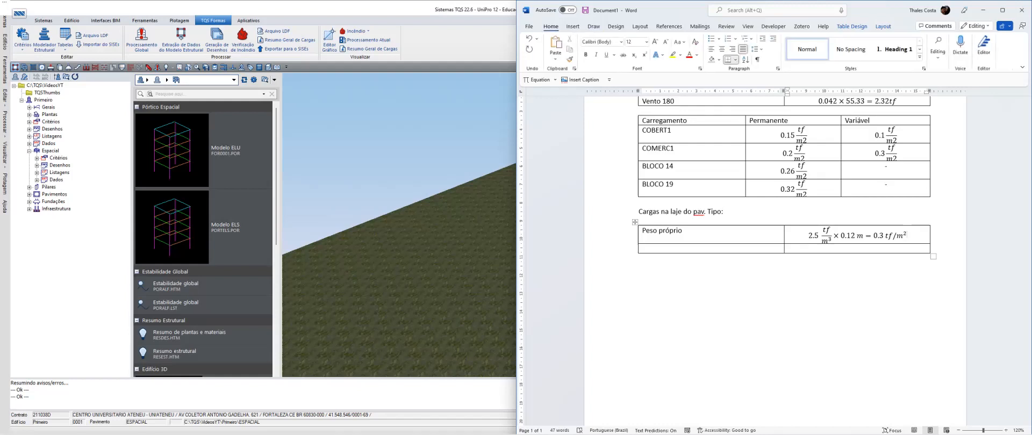
# Label the second row "Carga permanente" and enter 0.2 tf/m² as an equation in its value cell
pyautogui.press('Tab')
pyautogui.write('Carga pe')
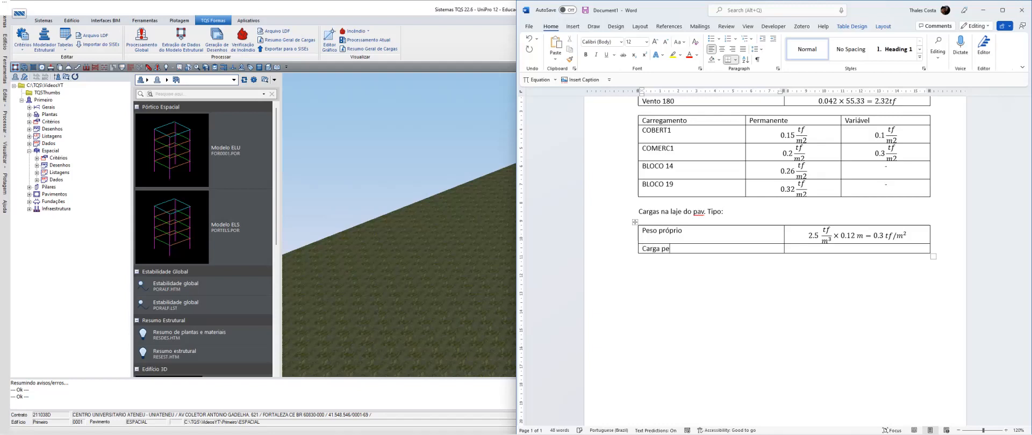
pyautogui.write('rmanente')
pyautogui.press('Tab')
pyautogui.hotkey('alt', '=')
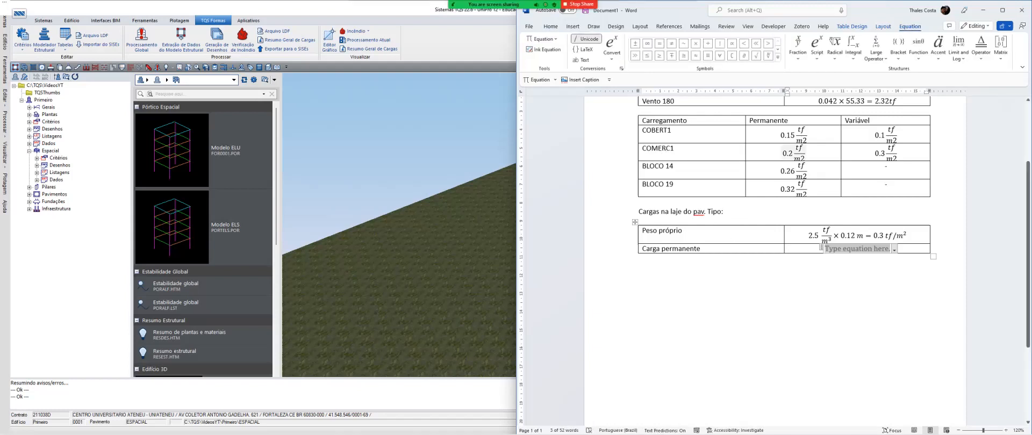
pyautogui.write('0.')
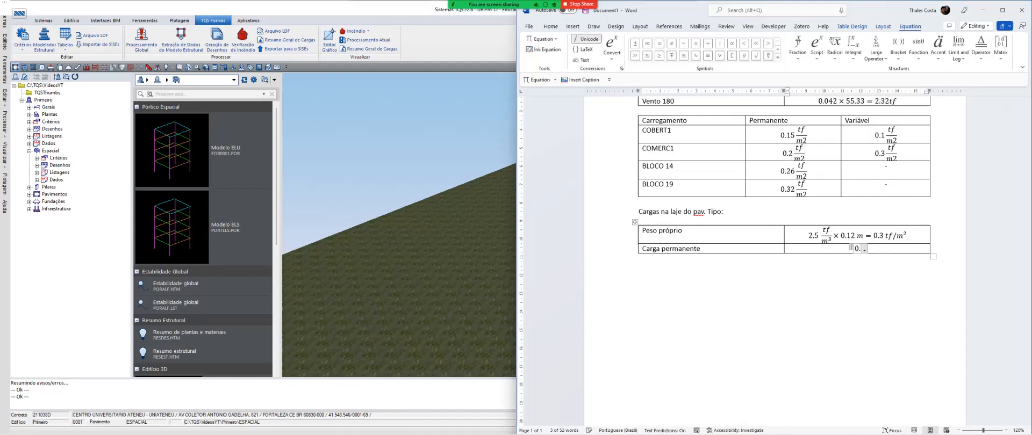
pyautogui.write('2 tf/m')
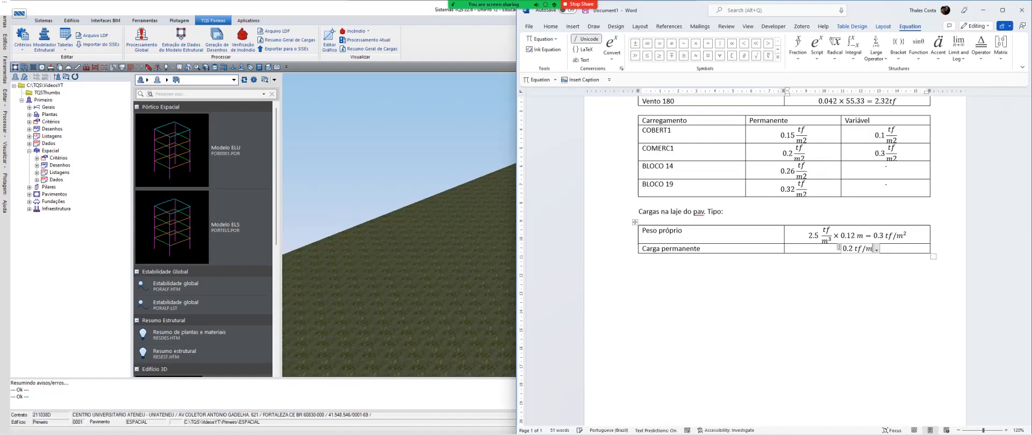
pyautogui.write('^2')
pyautogui.press('Right')
# Add a row labelled "Carga variável" and enter 0.3 tf/m² as an equation in its value cell
pyautogui.press('Tab')
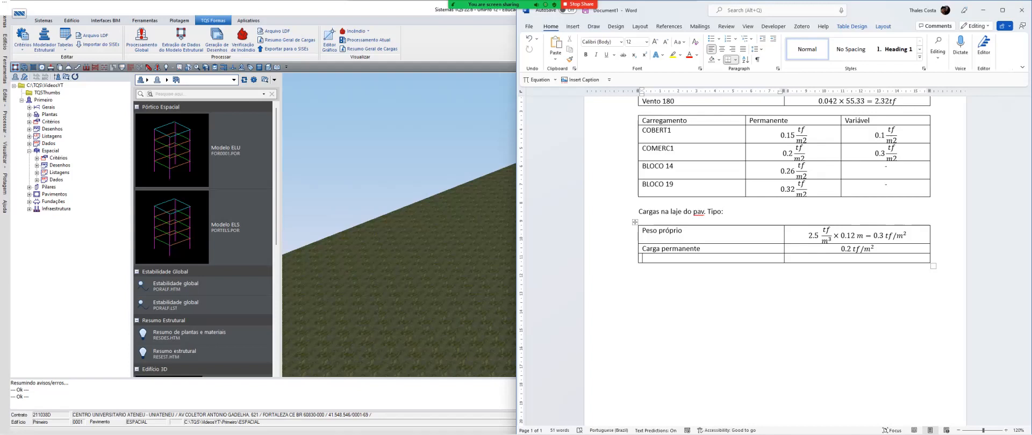
pyautogui.write('Variável')
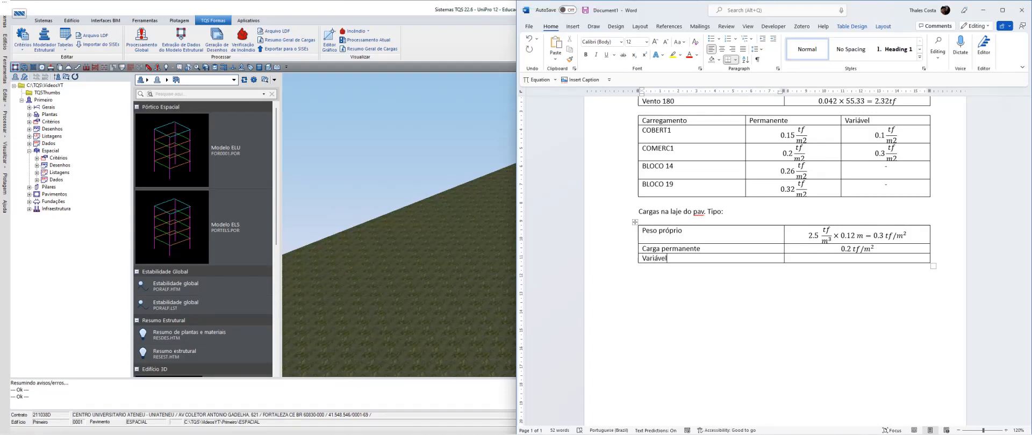
pyautogui.press('Home')
pyautogui.write('Carga')
pyautogui.hotkey('shift', 'Right')
pyautogui.write('v')
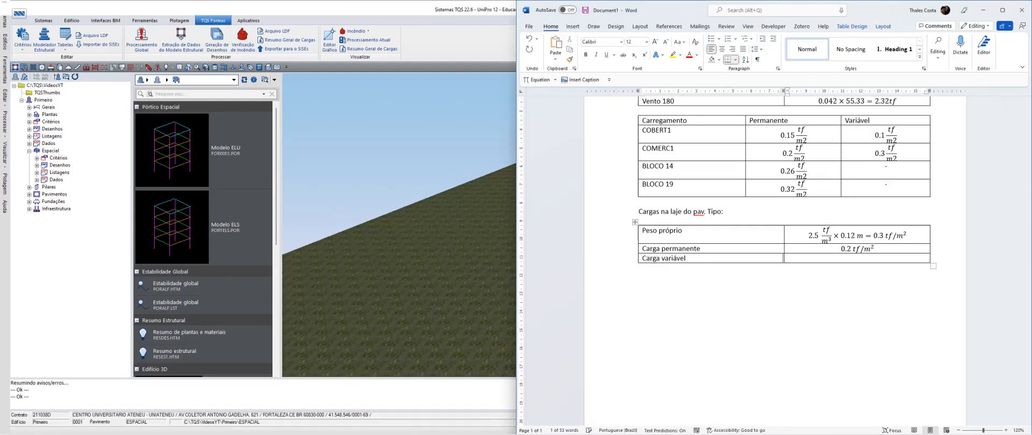
pyautogui.hotkey('alt', '=')
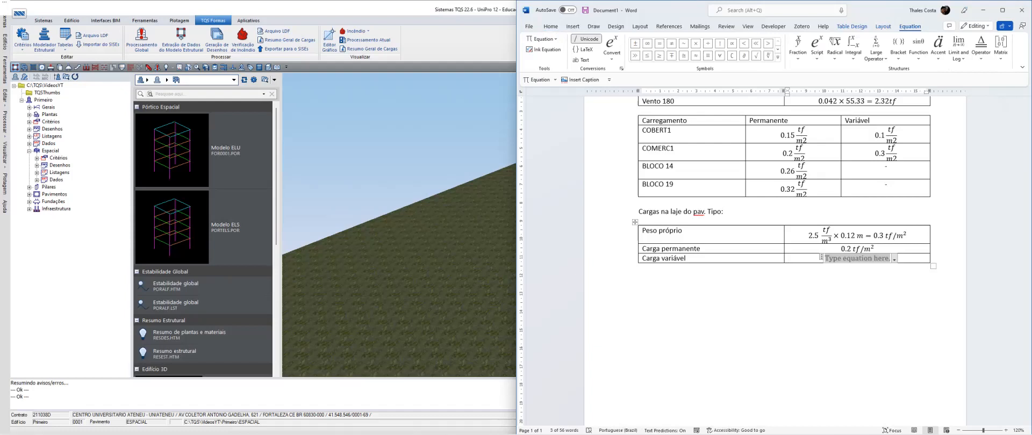
pyautogui.write('0.')
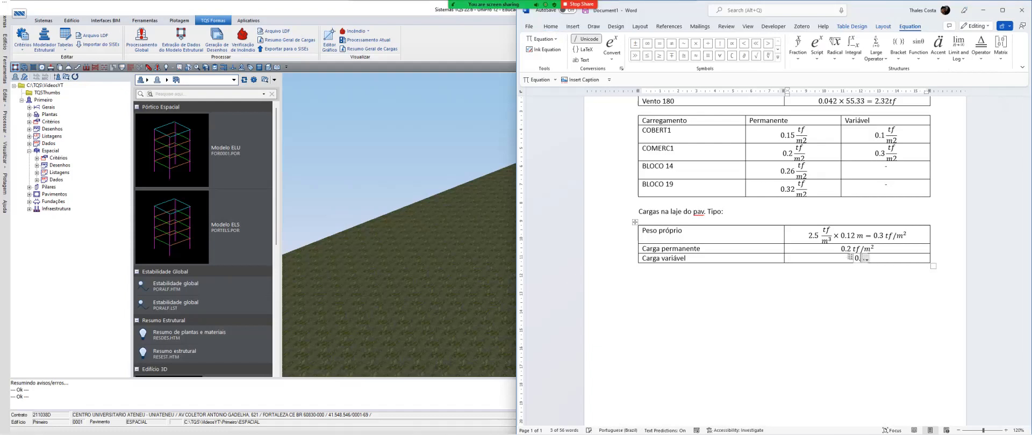
pyautogui.write('3 tf/m^2')
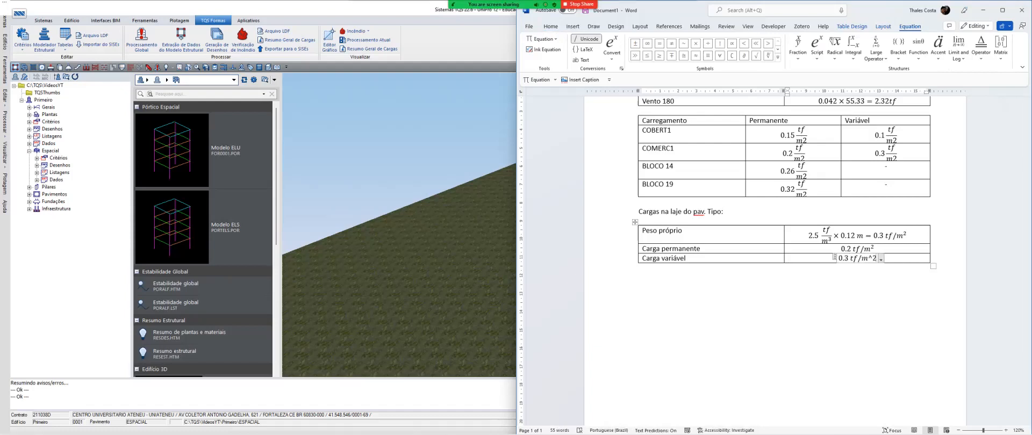
pyautogui.press('Right')
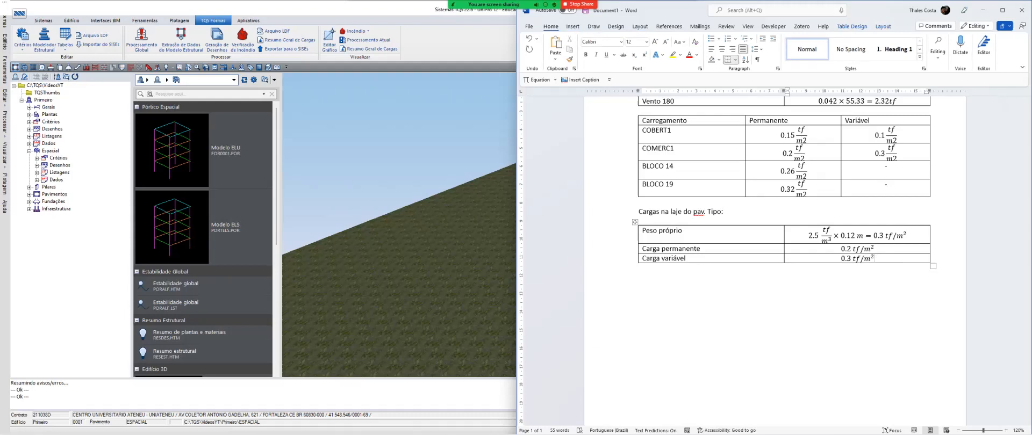
# Add a row labelled "TOTAL" and enter 0.3 + 0.2 + 0.3 = 0.8 tf/m² as an equation in its value cell
pyautogui.press('Tab')
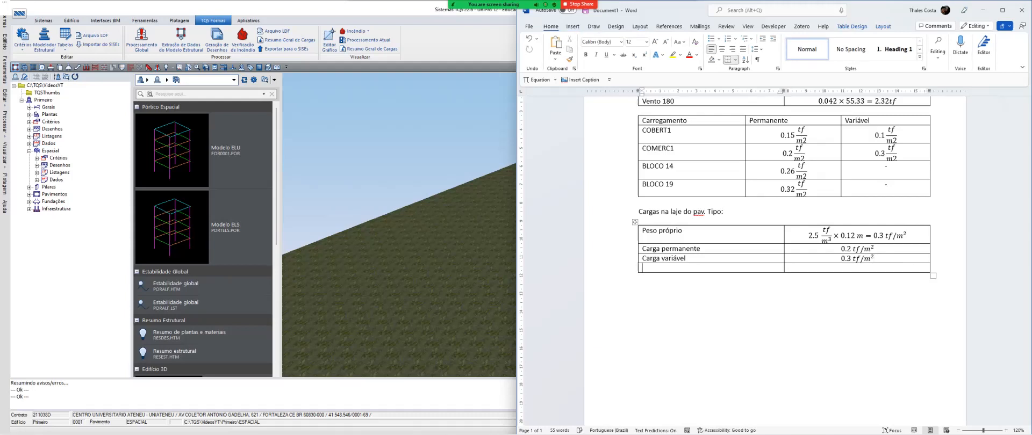
pyautogui.press('capslock')
pyautogui.write('TOTAL')
pyautogui.press('Tab')
pyautogui.press('capslock')
pyautogui.hotkey('alt', '=')
pyautogui.write('0')
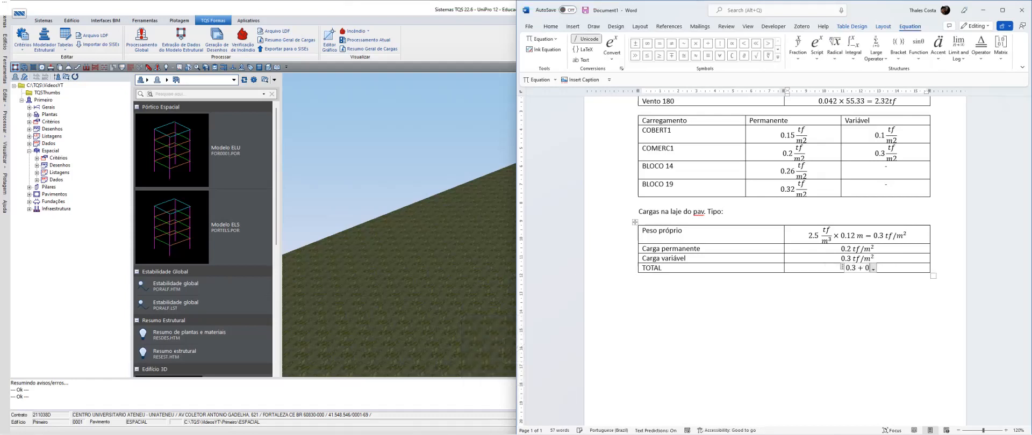
pyautogui.write('.3+0.2+0.3=')
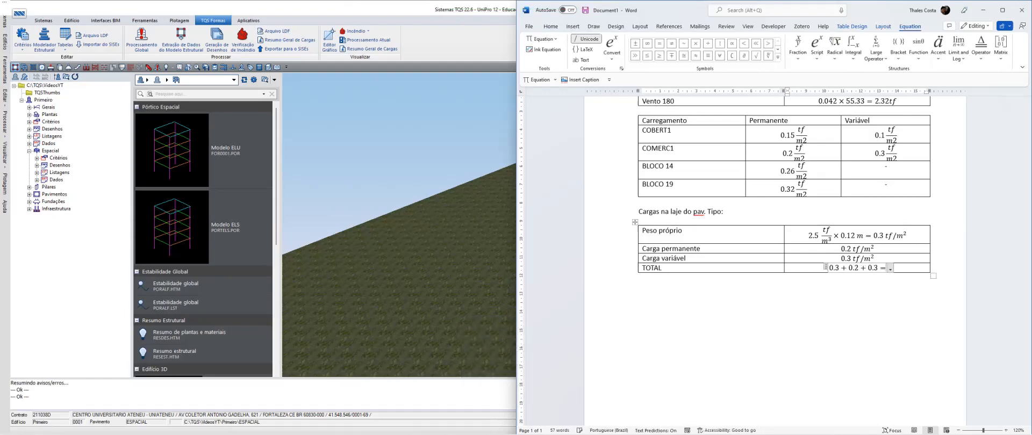
pyautogui.write('0.8')
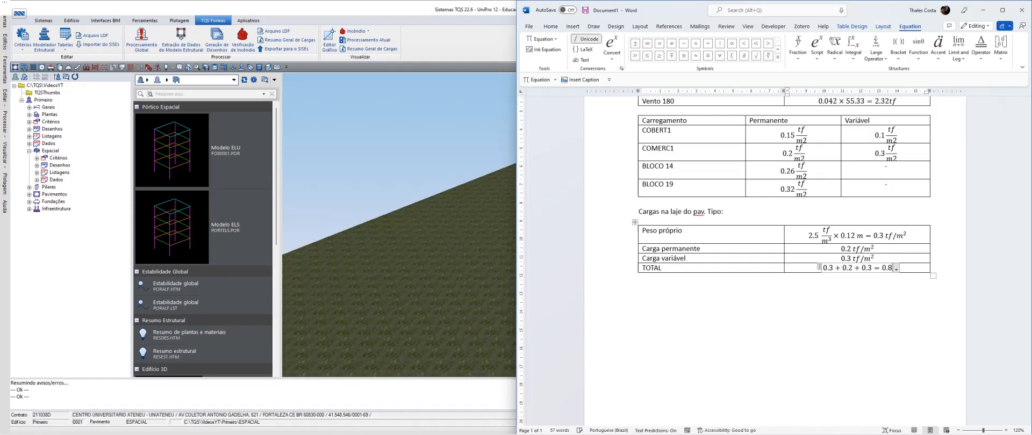
pyautogui.write('tf/m')
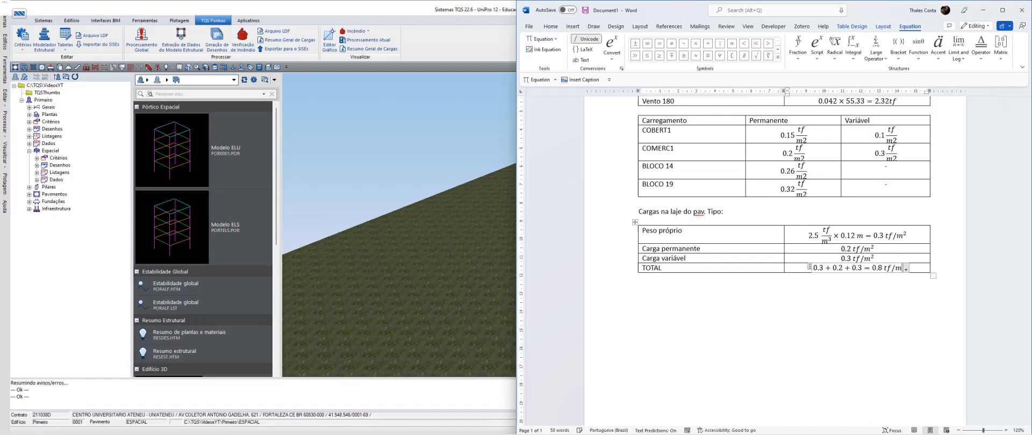
pyautogui.write('^2')
pyautogui.press('Right')
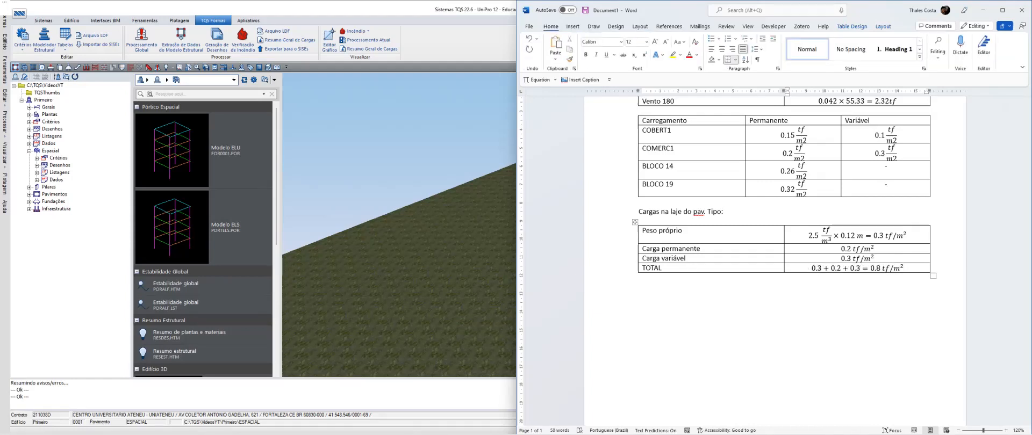
# Make the whole TOTAL row bold
pyautogui.click(613, 271)
pyautogui.hotkey('ctrl', 'b')
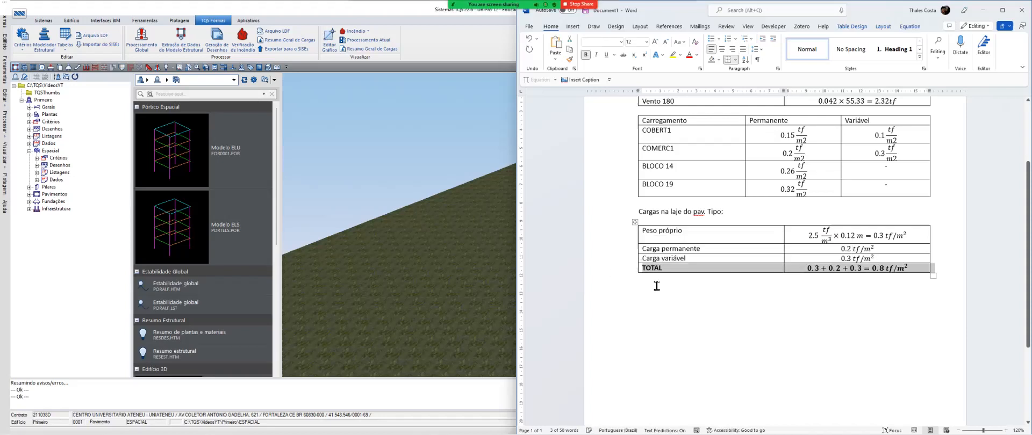
pyautogui.click(656, 286)
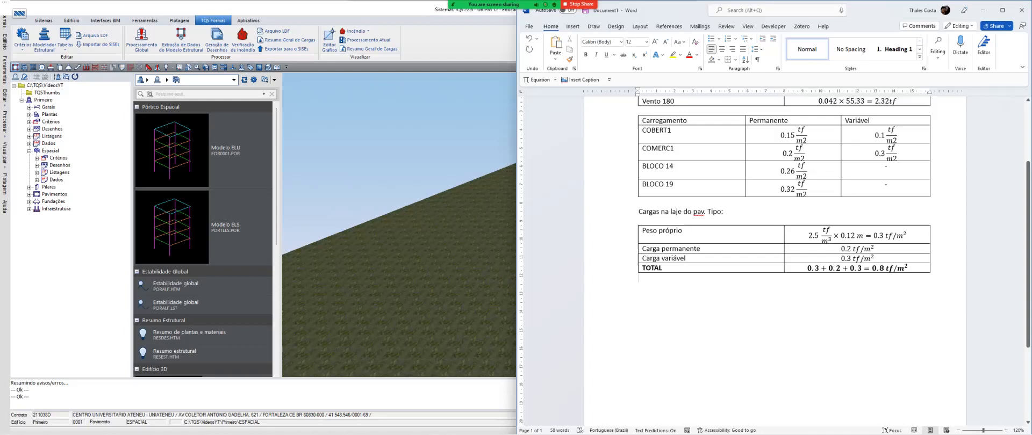
# Add a row labelled "Área" below the TOTAL row
pyautogui.press('Tab')
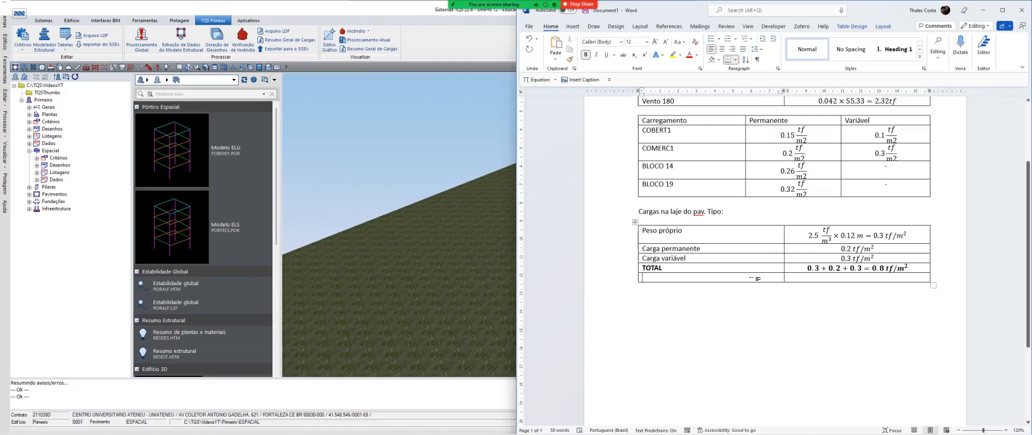
pyautogui.write('Área')
pyautogui.press('Tab')
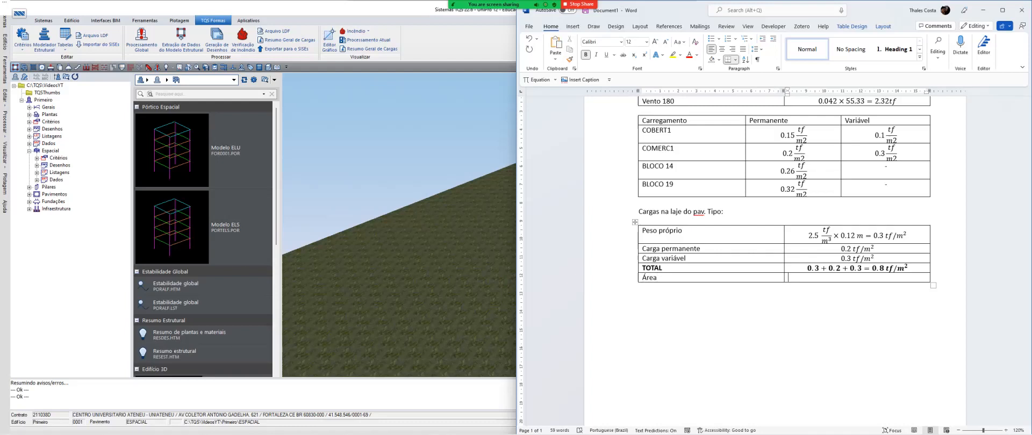
# Switch to the TQS structural summary report and look up the Tipo floor's area in the Pavimentos table
pyautogui.moveTo(454, 426)
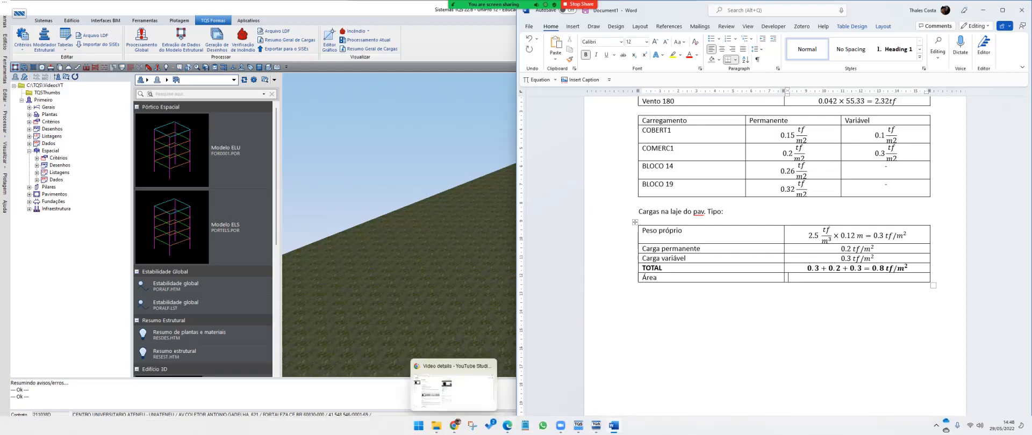
pyautogui.moveTo(578, 425)
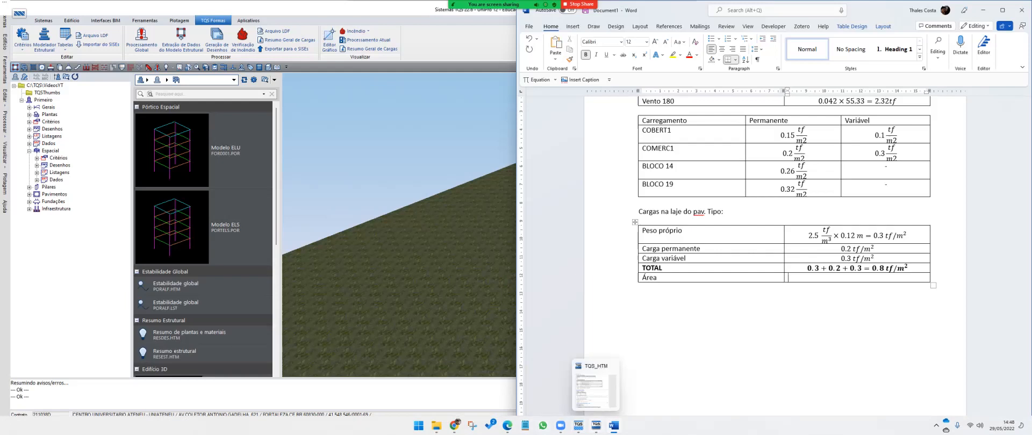
pyautogui.click(596, 390)
pyautogui.scroll(-5, 246, 253)
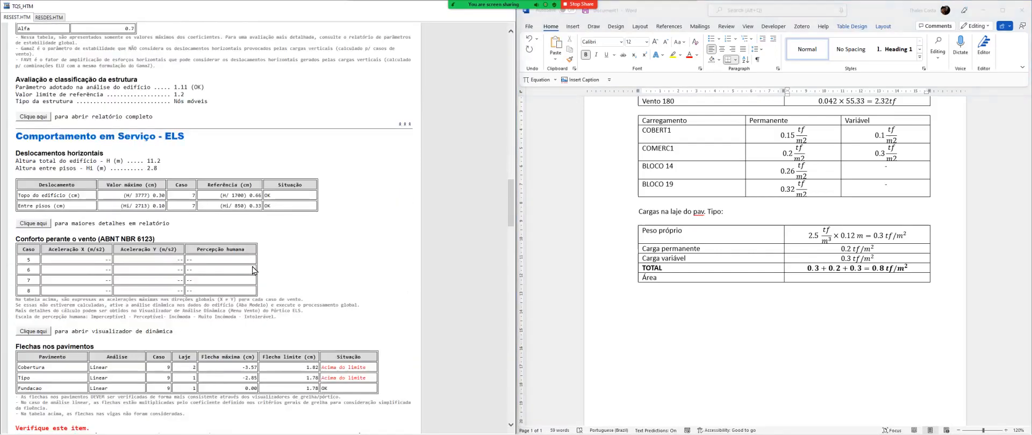
pyautogui.scroll(-10, 254, 270)
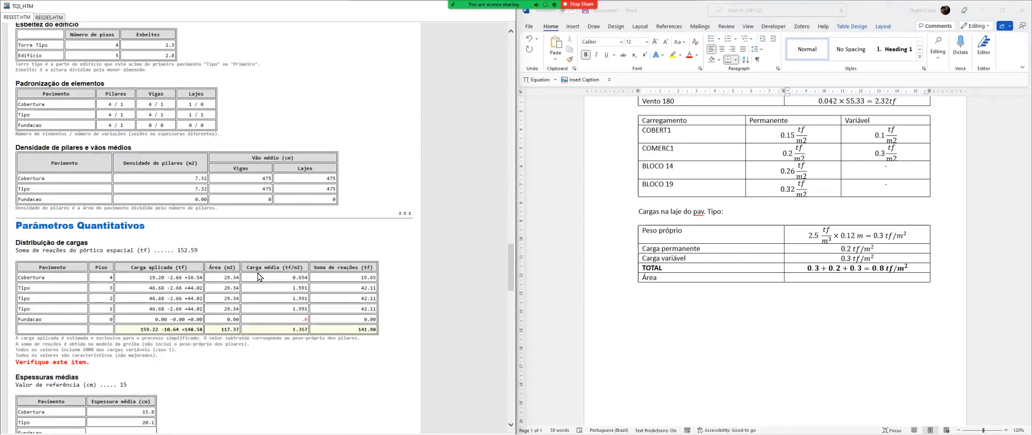
pyautogui.scroll(-7, 258, 278)
pyautogui.scroll(9, 258, 278)
pyautogui.scroll(10, 258, 278)
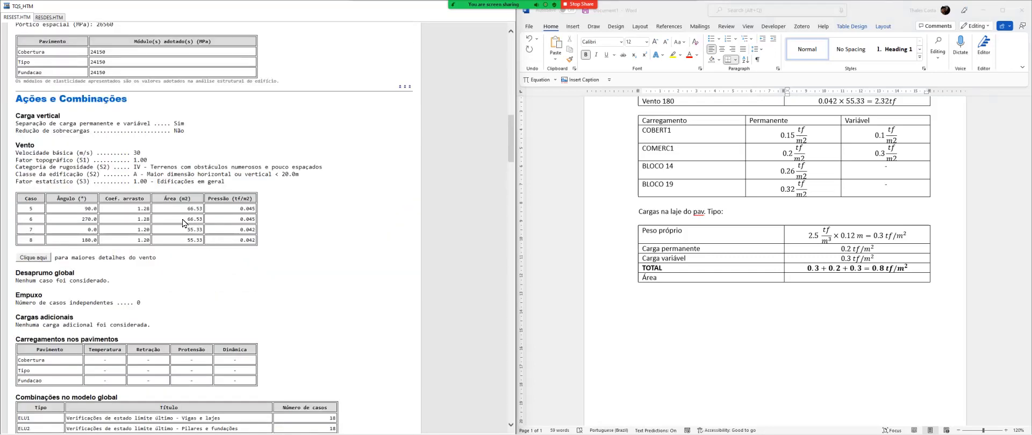
pyautogui.scroll(8, 182, 223)
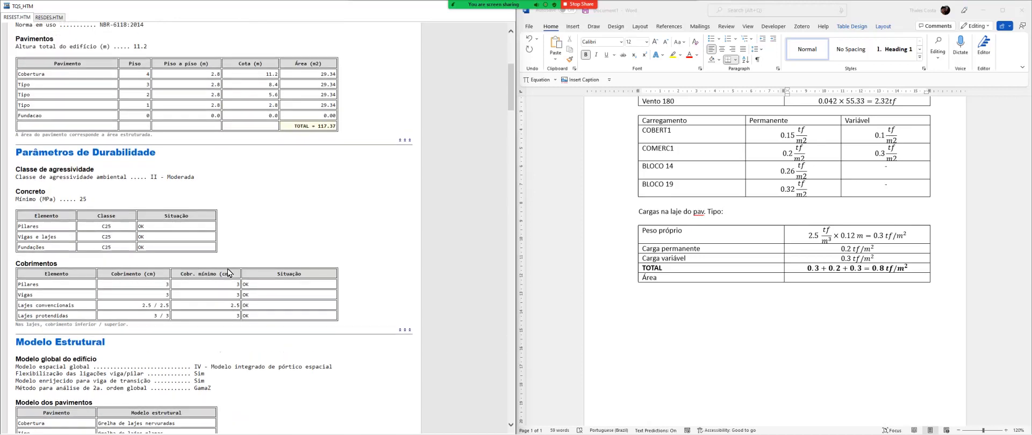
pyautogui.scroll(3, 227, 271)
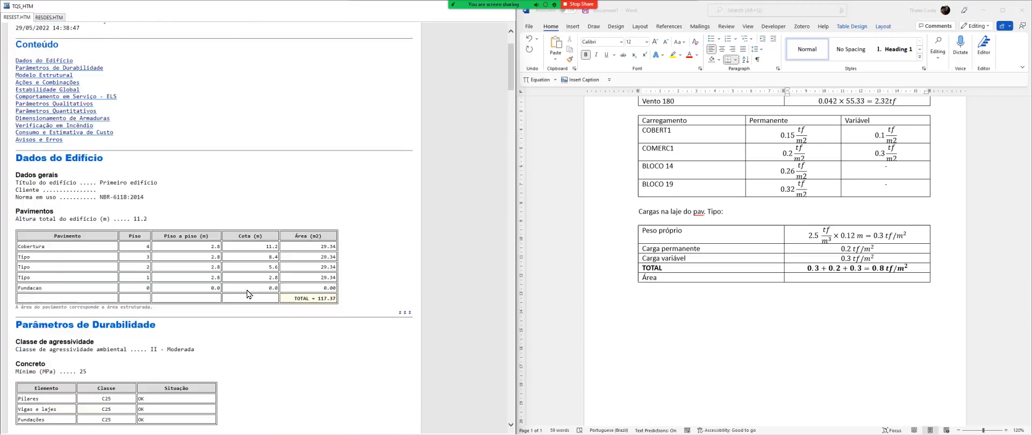
pyautogui.doubleClick(334, 282)
pyautogui.click(817, 278)
pyautogui.hotkey('alt', '=')
pyautogui.write('34')
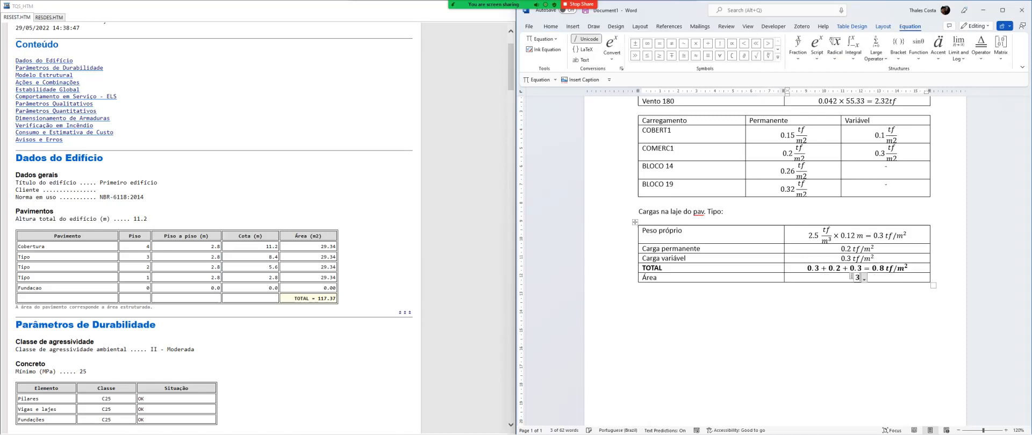
pyautogui.press('BackSpace')
pyautogui.press('BackSpace')
pyautogui.press('BackSpace')
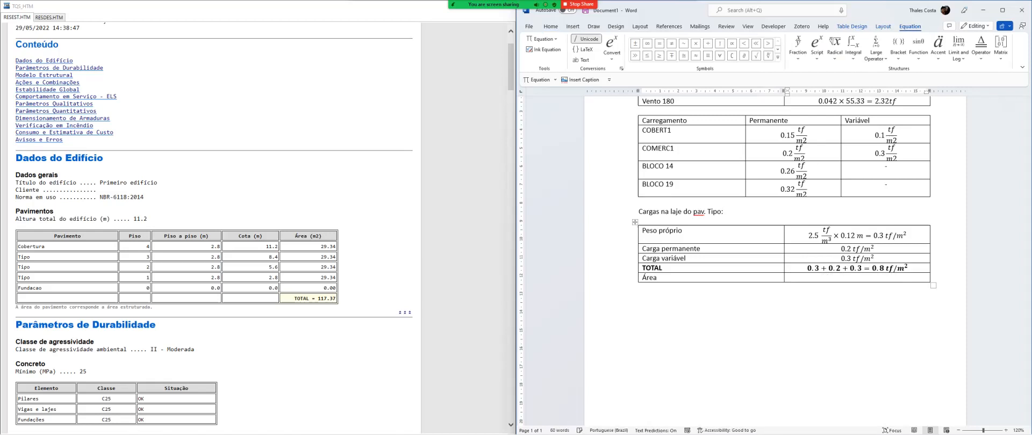
pyautogui.write('29')
pyautogui.press('BackSpace')
pyautogui.press('BackSpace')
# Enter 29.34 m² as an equation in the Área row's value cell in Word
pyautogui.hotkey('alt', '=')
pyautogui.write('29.34 m')
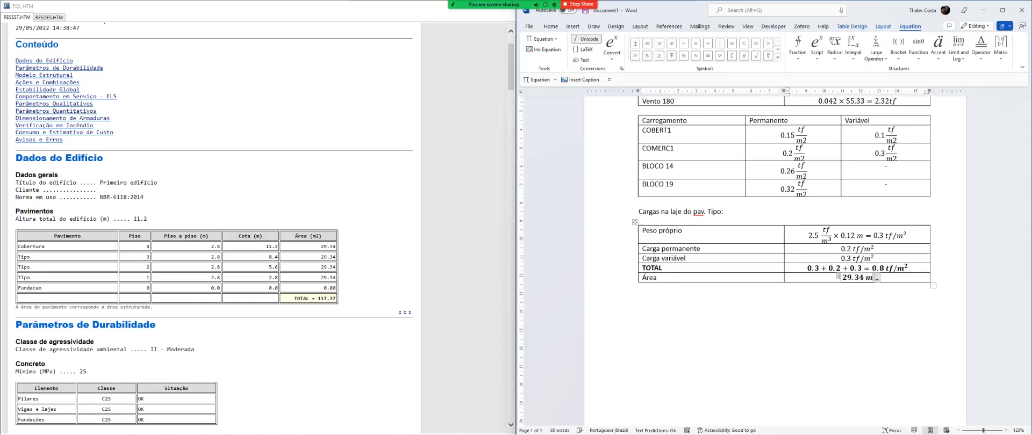
pyautogui.write('^2')
pyautogui.hotkey('shift', 'Tab')
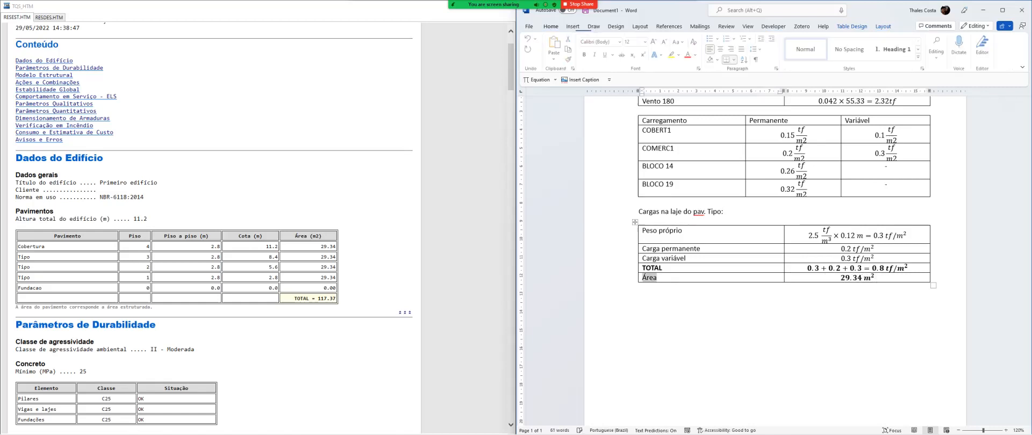
pyautogui.press('Tab')
pyautogui.press('Right')
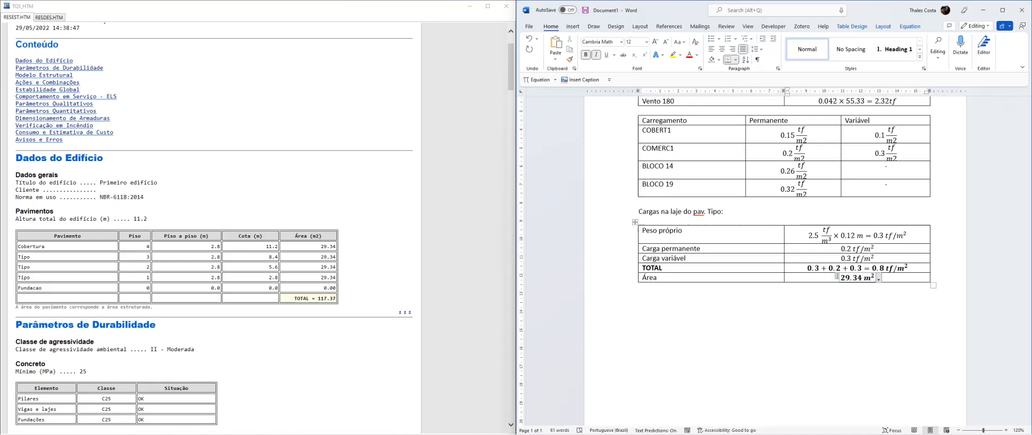
# Remove the bold formatting from the Área row's equation
pyautogui.click(636, 281)
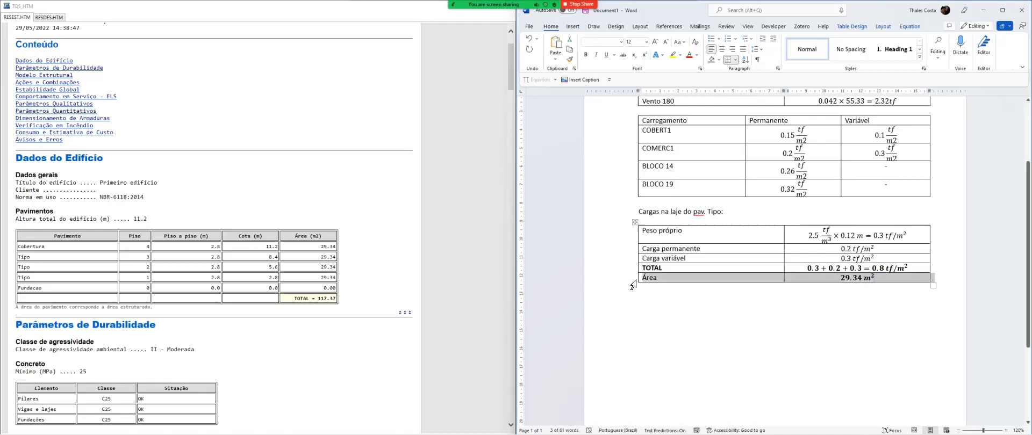
pyautogui.click(875, 278)
pyautogui.moveTo(875, 278); pyautogui.dragTo(837, 277)
pyautogui.hotkey('ctrl', 'b')
pyautogui.press('Right')
# Add a row labelled "CARGA TOTAL POR PAVIMENTO" below the Área row
pyautogui.press('Tab')
pyautogui.press('capslock')
pyautogui.write('CARGA TOTAL POR PAVIMENTO')
pyautogui.press('Tab')
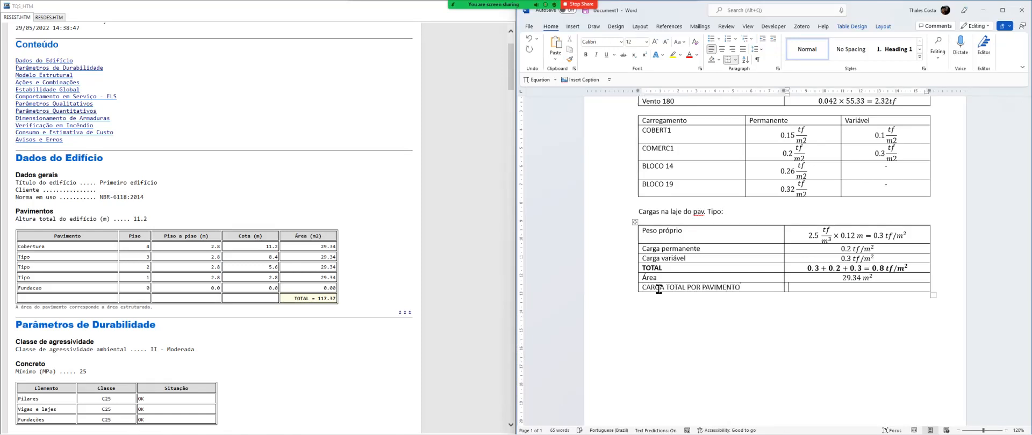
# Start the total floor load equation with 0.8 tf/m³ × 29.34 m², writing the first unit as a fraction
pyautogui.press('capslock')
pyautogui.hotkey('alt', '=')
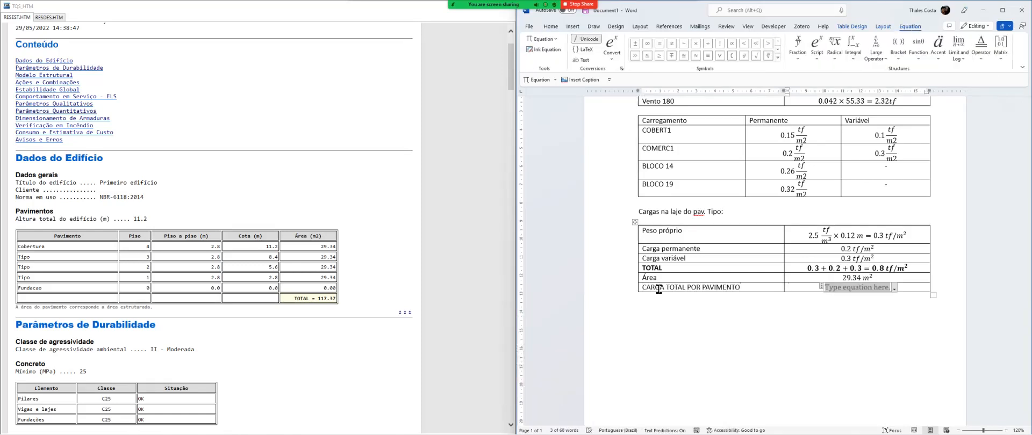
pyautogui.write('0.8 tf/m³')
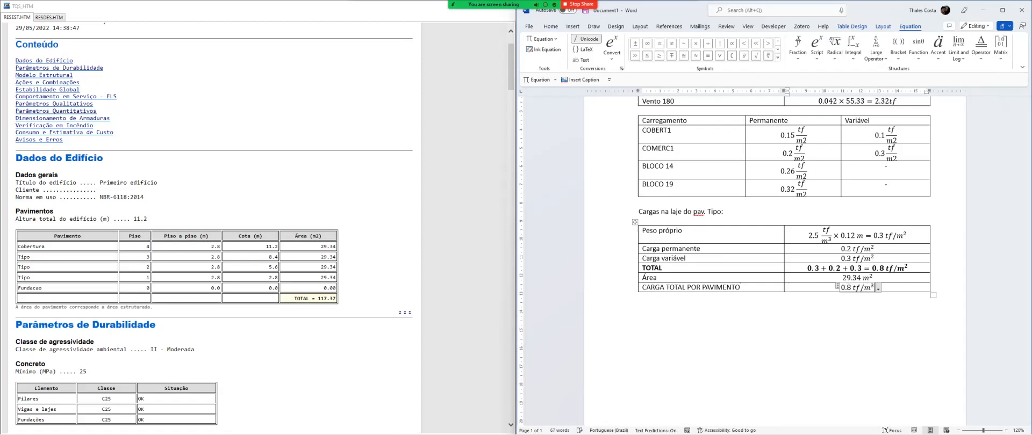
pyautogui.press('Right')
pyautogui.press('Left')
pyautogui.write('\\times ')
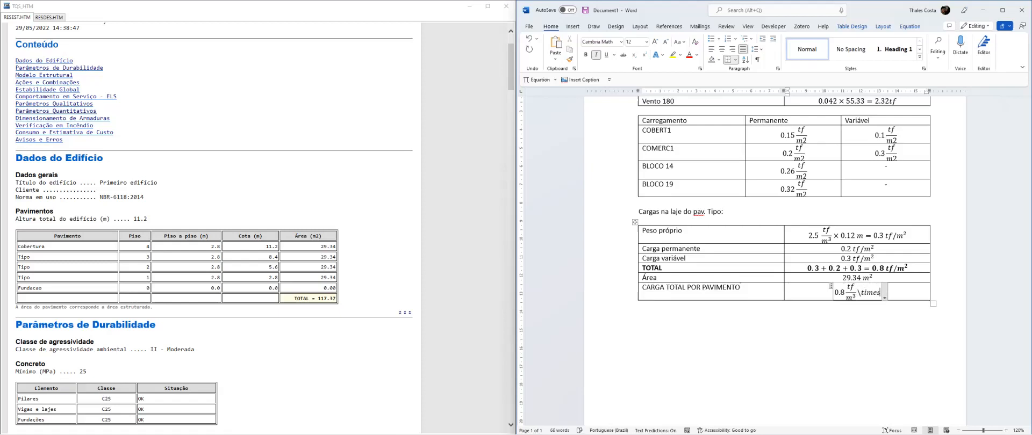
pyautogui.write('29')
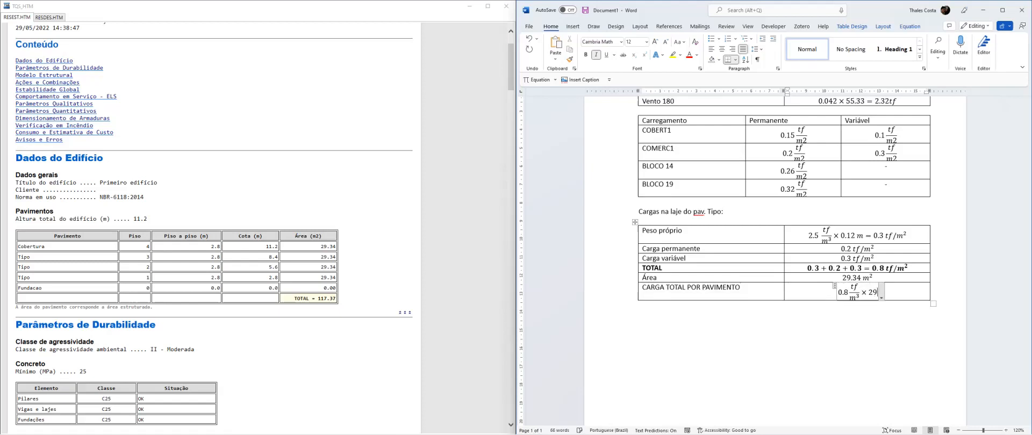
pyautogui.write('.34m^2')
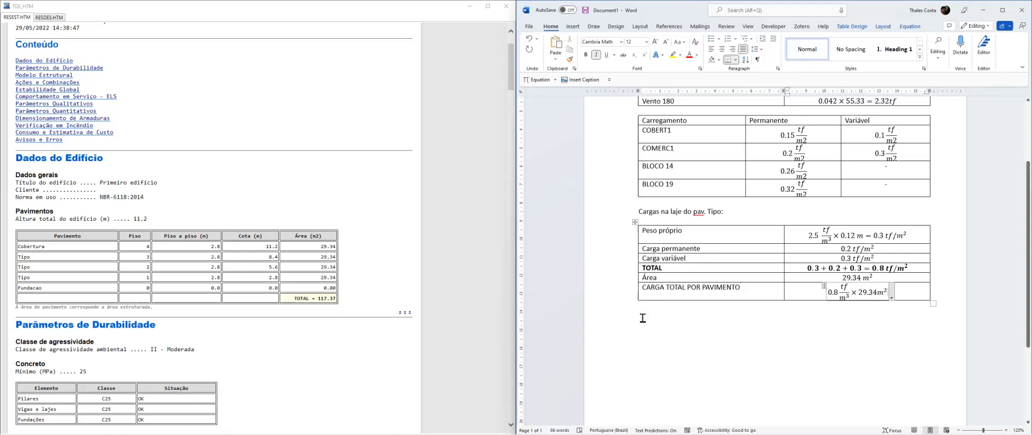
# Correct the exponent in the total floor load equation's fraction so the unit reads tf/m²
pyautogui.click(849, 297)
pyautogui.press('BackSpace')
pyautogui.write('2')
# Complete the total floor load equation with = 23.47 tf
pyautogui.press('End')
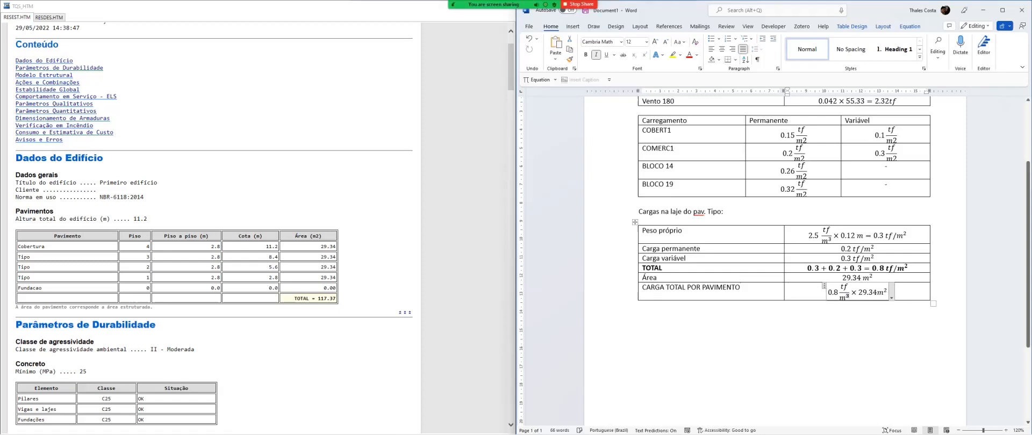
pyautogui.write('= ')
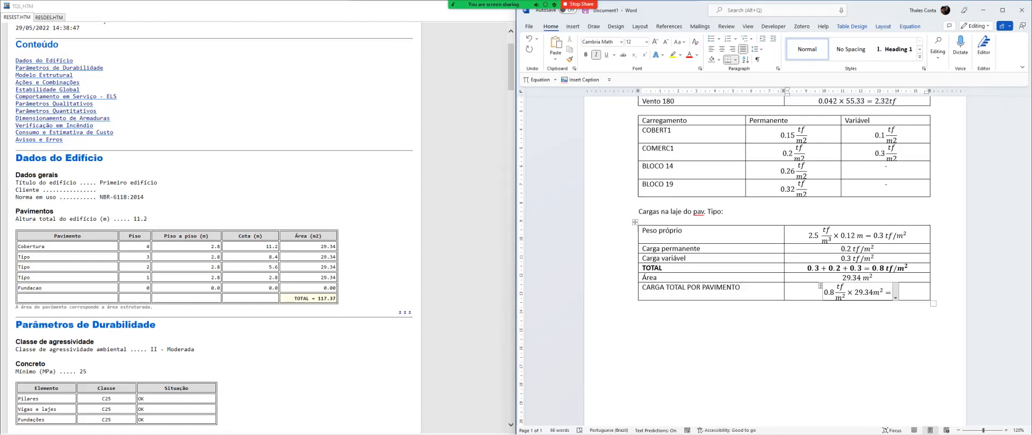
pyautogui.write('23.')
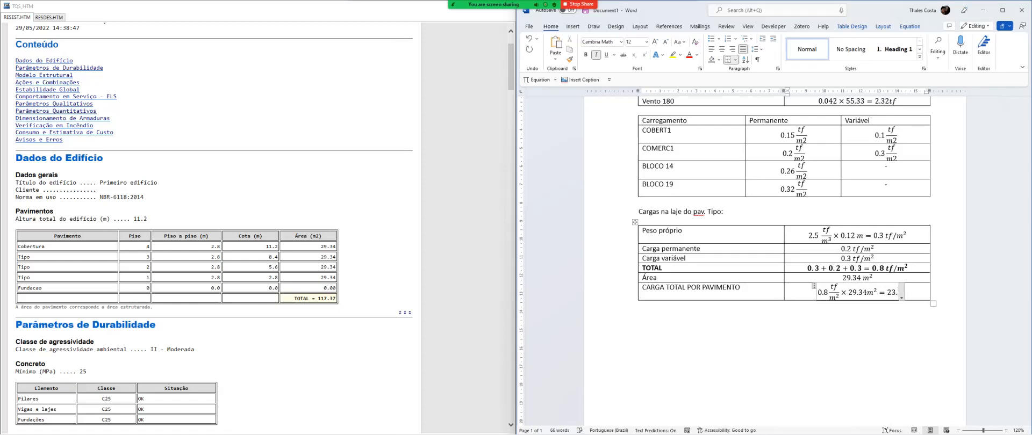
pyautogui.write('47 tf')
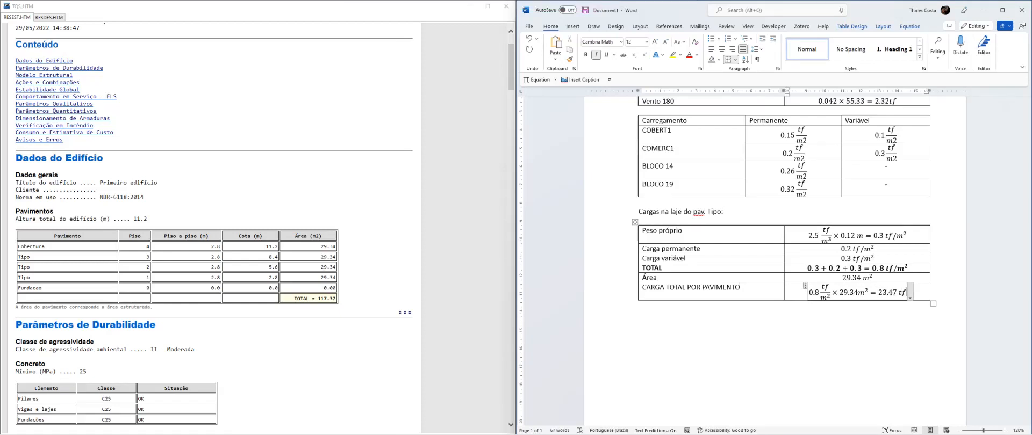
# Make the whole CARGA TOTAL POR PAVIMENTO row bold
pyautogui.click(621, 287)
pyautogui.hotkey('ctrl', 'b')
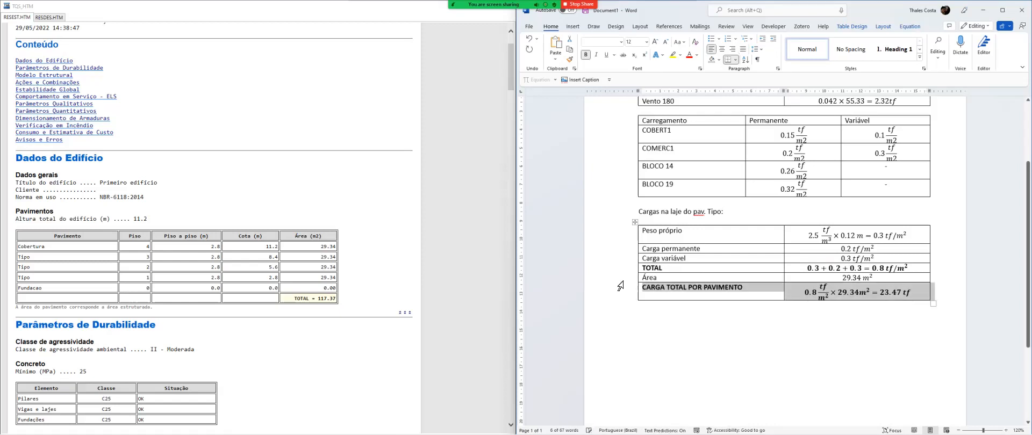
pyautogui.click(715, 324)
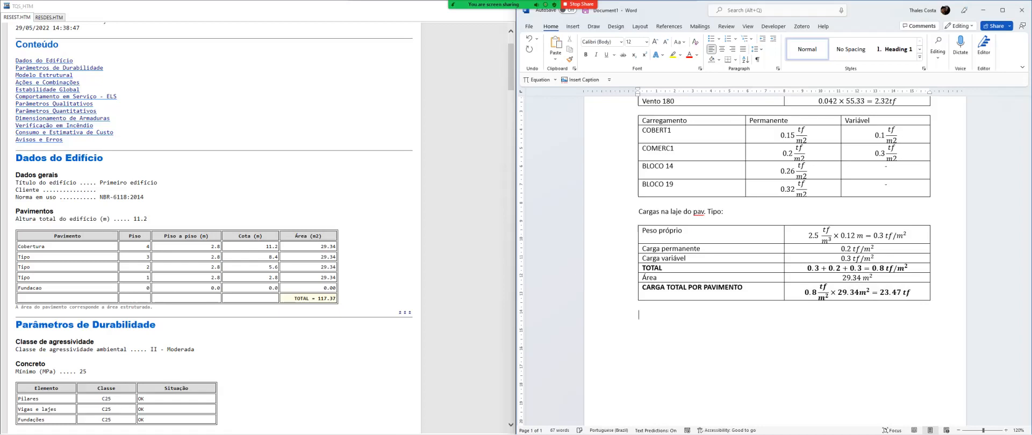
# Add the heading "Carga da viga do pav. Tipo:" below the typical floor slab load table
pyautogui.hotkey('alt', 'Tab')
pyautogui.hotkey('alt', 'Tab')
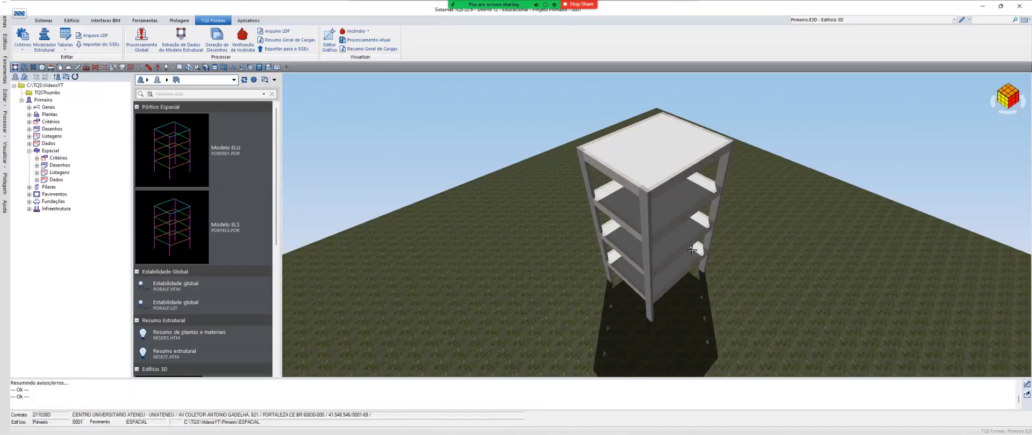
pyautogui.hotkey('alt', 'Tab')
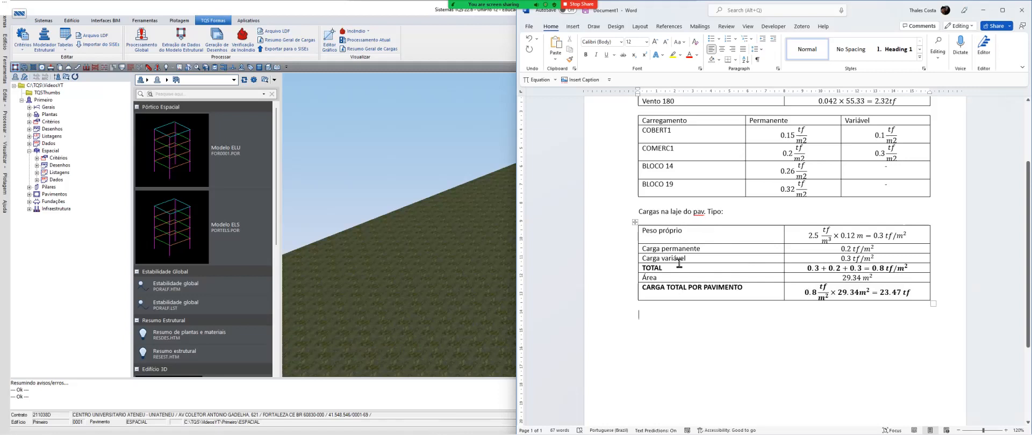
pyautogui.write('Car')
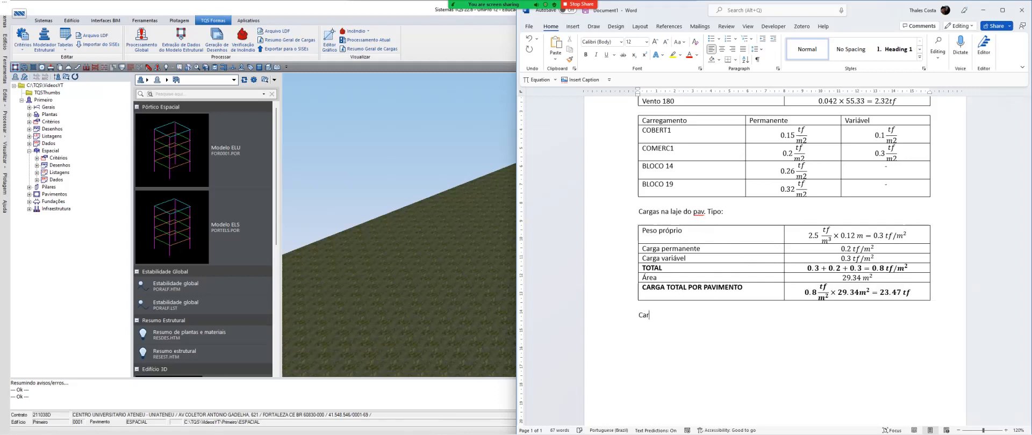
pyautogui.write('ga da viga do p')
pyautogui.write('av. tipo:')
pyautogui.press('Return')
# Insert a two-column, two-row table under the beam load heading and label its first row Peso próprio
pyautogui.click(573, 26)
pyautogui.click(582, 47)
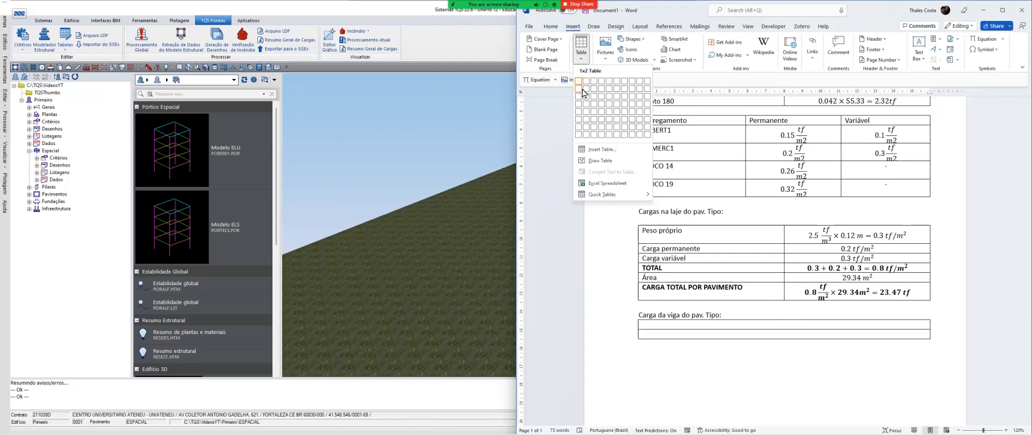
pyautogui.click(587, 89)
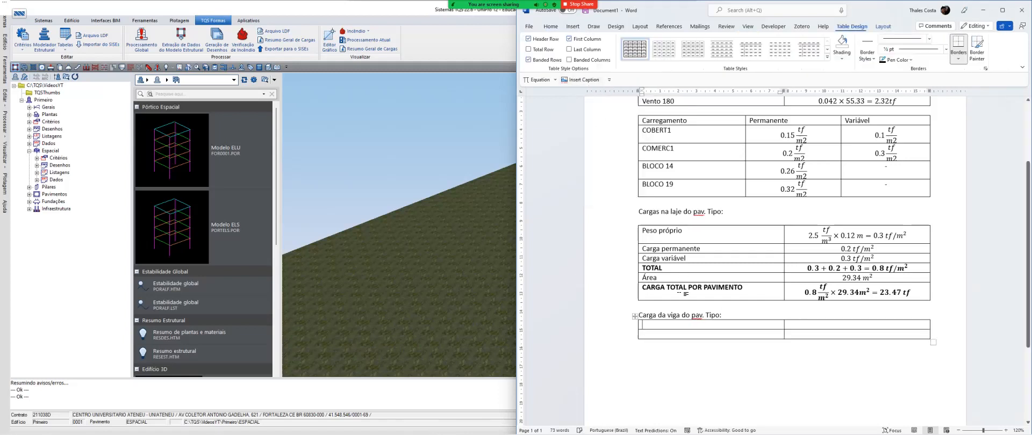
pyautogui.write('Peso próp')
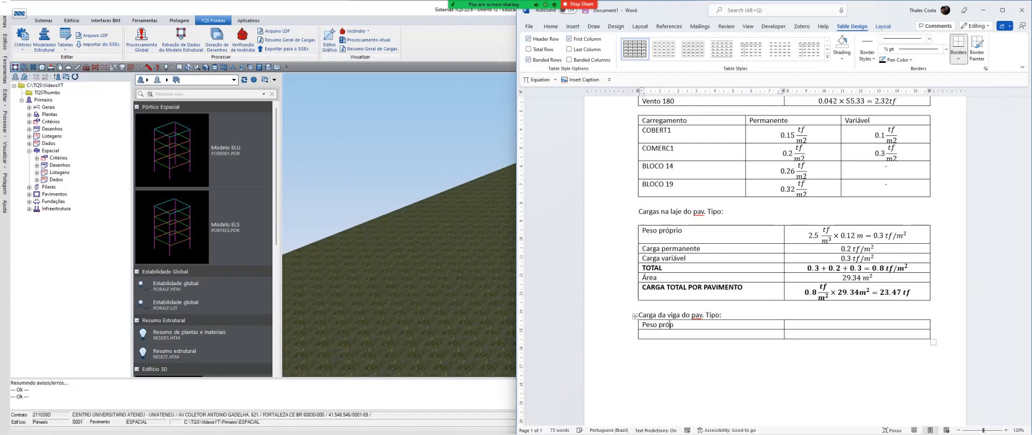
pyautogui.write('rio')
# Start the beam's Peso próprio equation with 0.19 × 0.50 × 2.5 tf/m³
pyautogui.press('Tab')
pyautogui.hotkey('alt', '=')
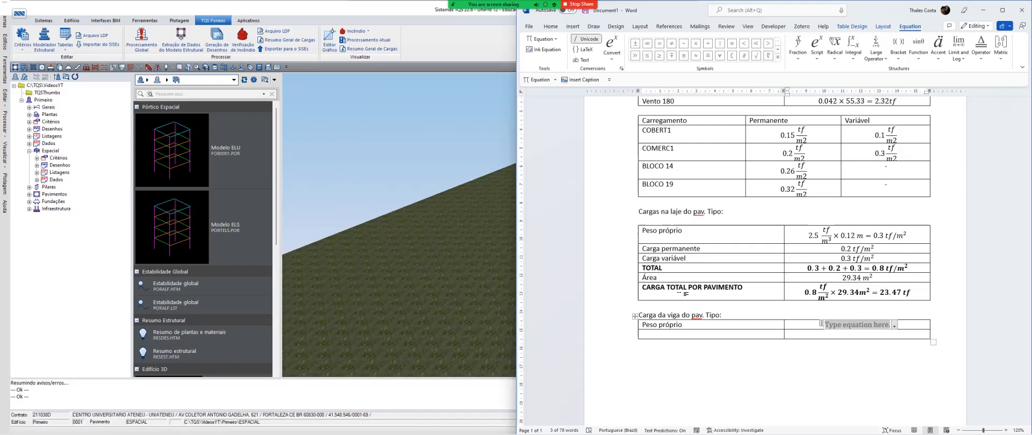
pyautogui.write('0.1')
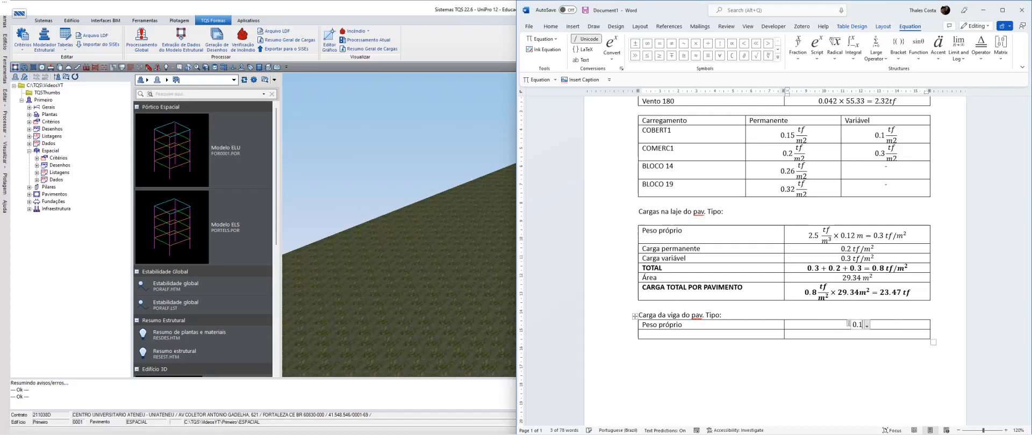
pyautogui.write('9\\times 0.50')
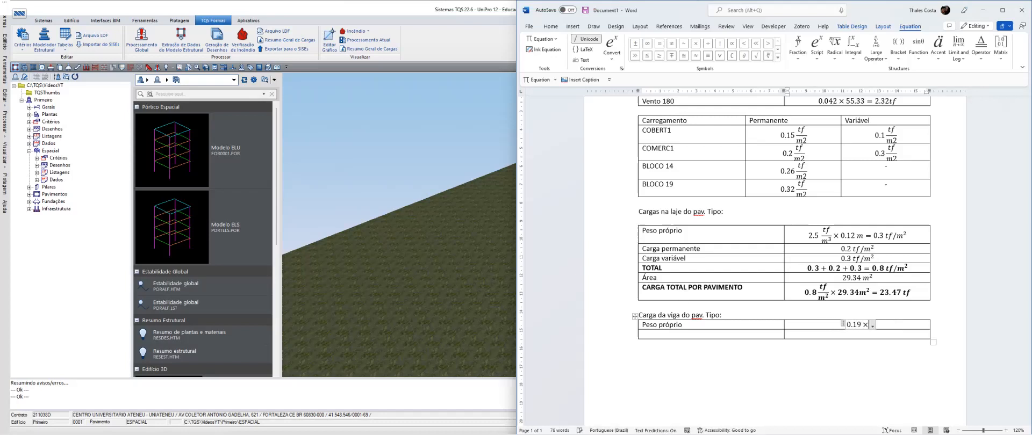
pyautogui.write('\\times ')
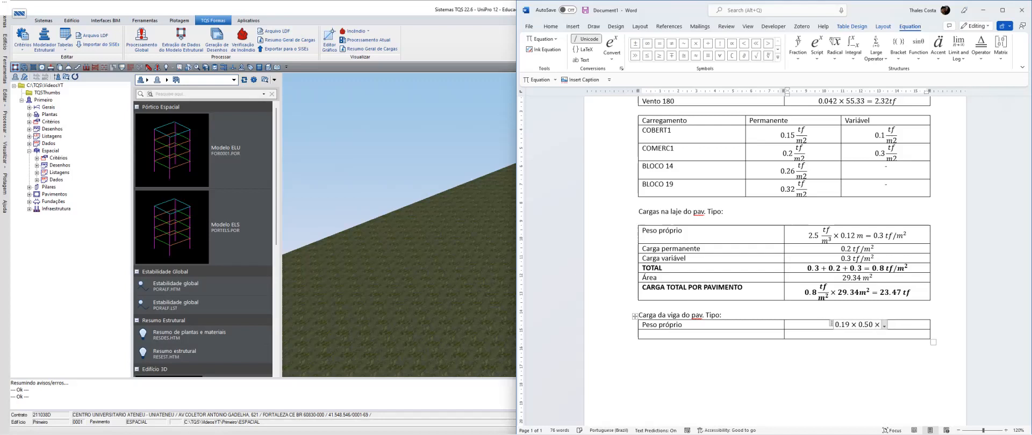
pyautogui.write('2.5 tf')
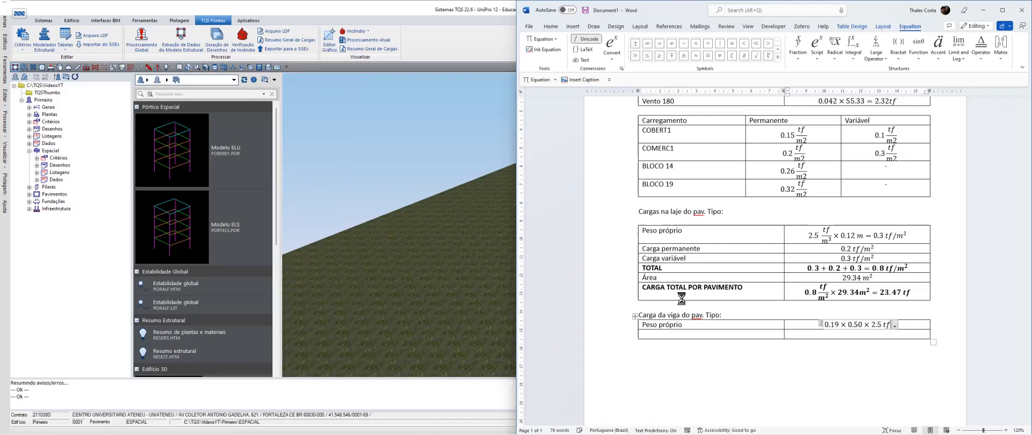
pyautogui.write('/m^3')
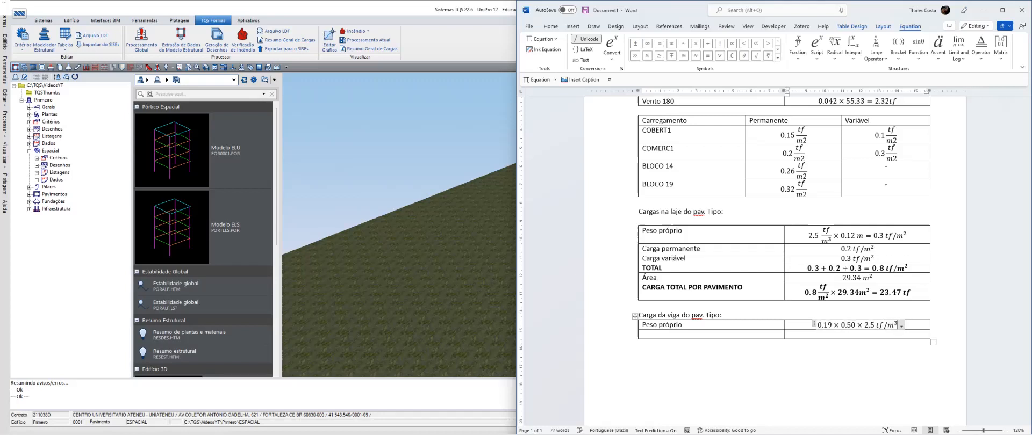
pyautogui.write('=')
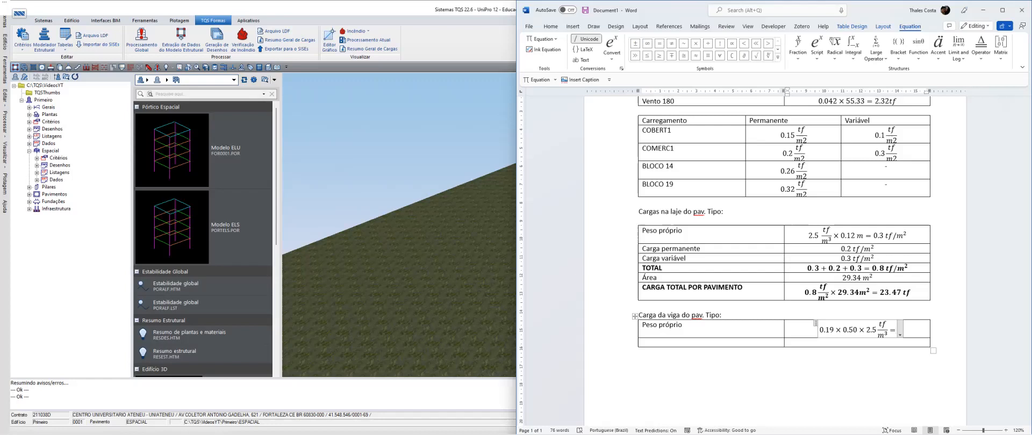
# Complete the beam's Peso próprio equation with = 0.24 tf
pyautogui.write('0.')
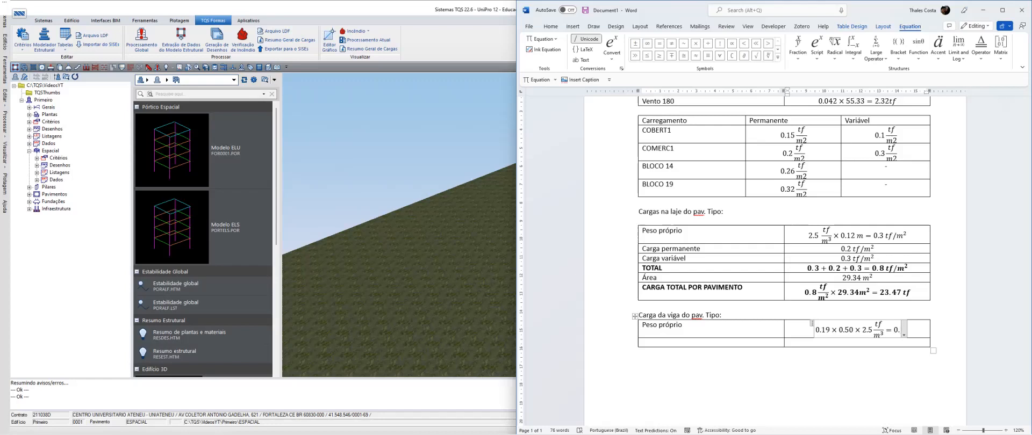
pyautogui.write('24')
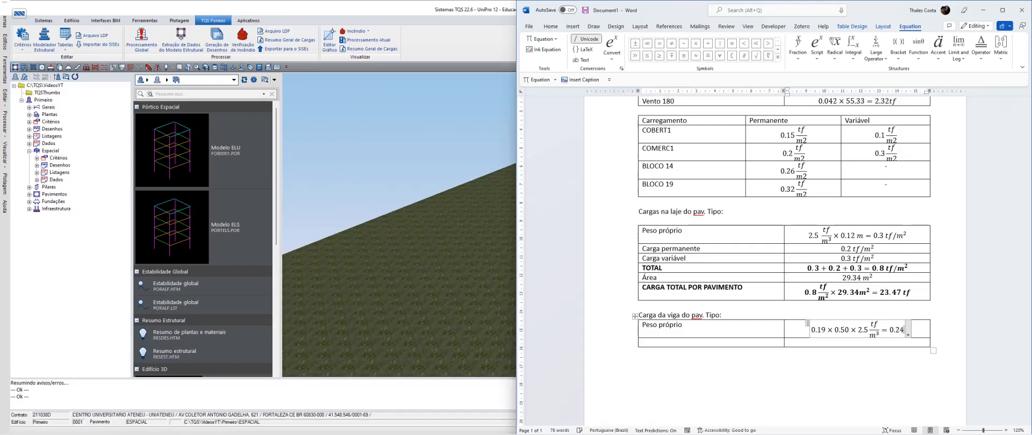
pyautogui.press('BackSpace')
pyautogui.write('375')
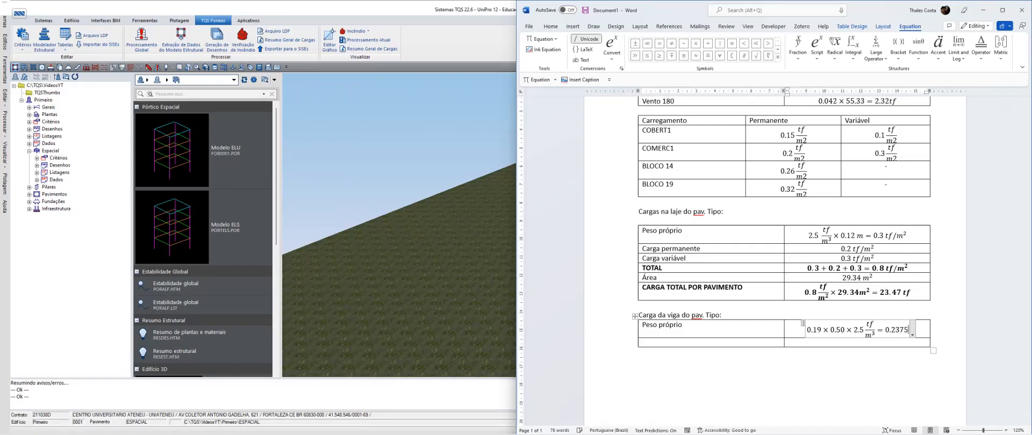
pyautogui.press('BackSpace')
pyautogui.press('BackSpace')
pyautogui.press('BackSpace')
pyautogui.write('4 tf')
# Label the beam table's second row Alvenaria and start its equation with 0.32 tf/m²
pyautogui.click(652, 343)
pyautogui.write('Alvenaria')
pyautogui.press('Tab')
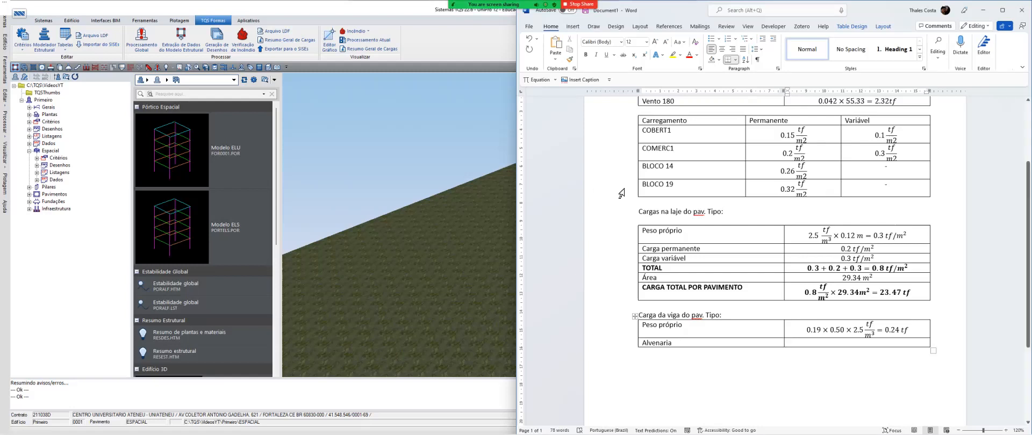
pyautogui.hotkey('alt', '=')
pyautogui.write('0.32')
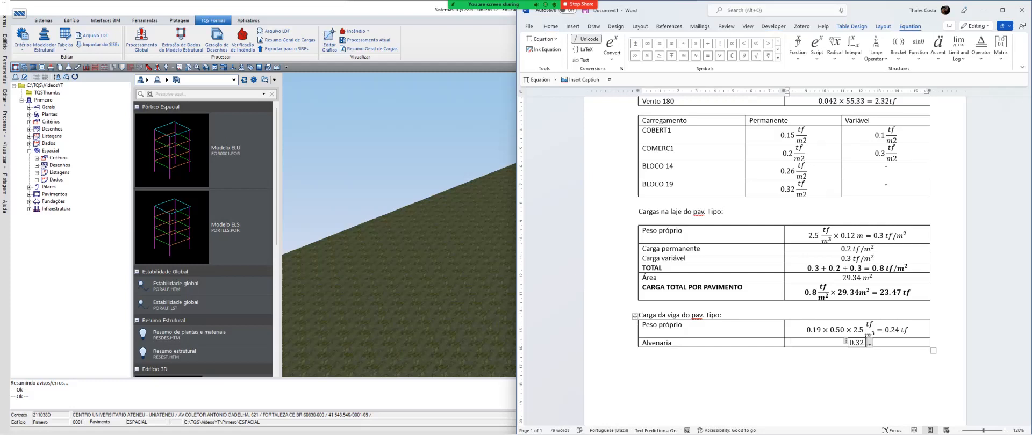
pyautogui.write(' tf/m^2')
pyautogui.press('space')
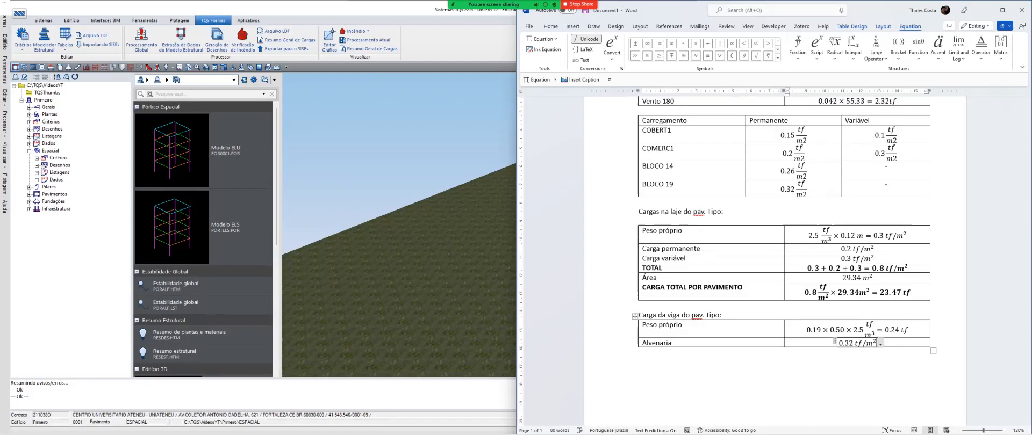
# Extend the Alvenaria equation with × 2.5m = 0.8tf/m
pyautogui.write('imes')
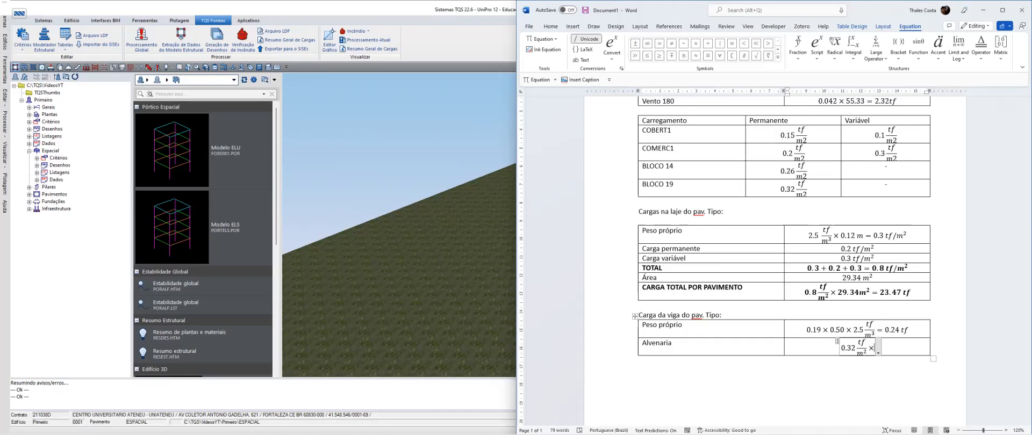
pyautogui.write('2.5')
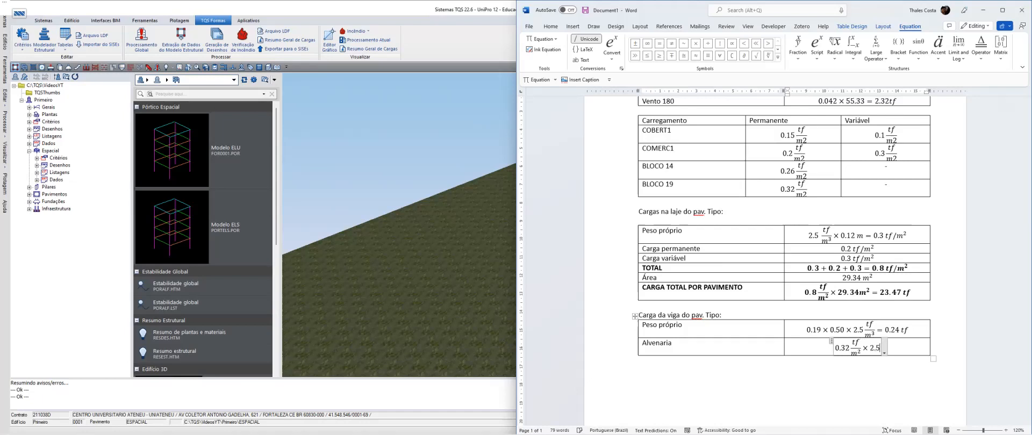
pyautogui.write('m =')
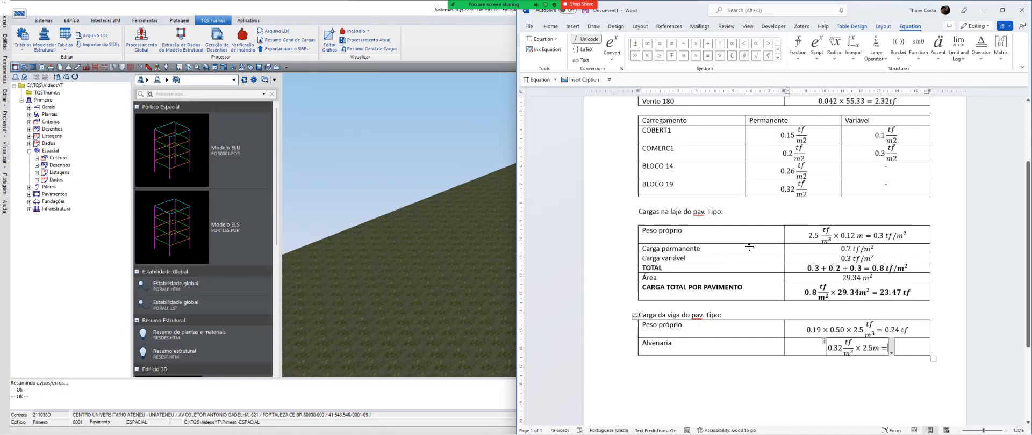
pyautogui.write('0')
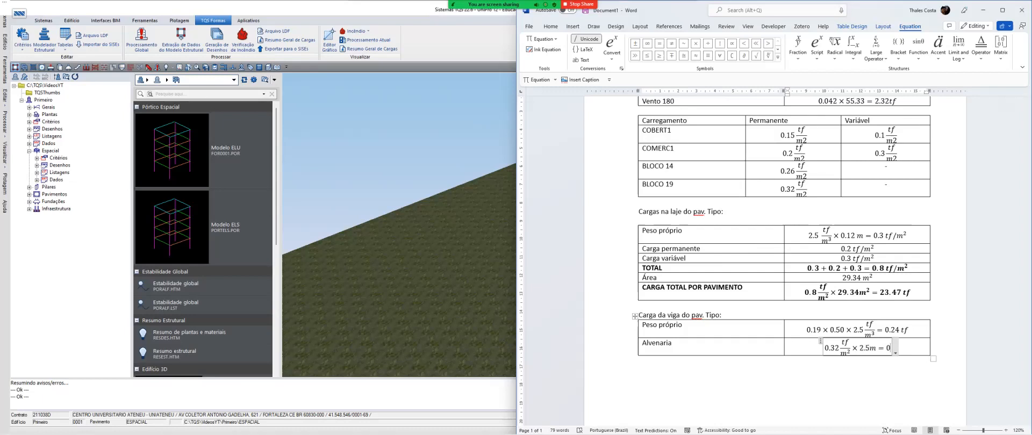
pyautogui.write('.8tf/m')
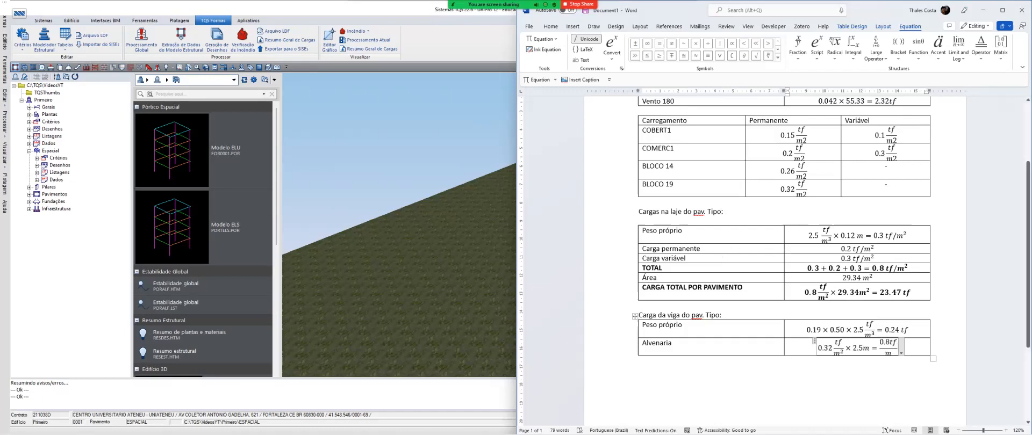
# Change the beam's Peso próprio result unit to tf/m and rewrite the Alvenaria result as 0.8 tf/m on one line instead of a fraction
pyautogui.click(908, 330)
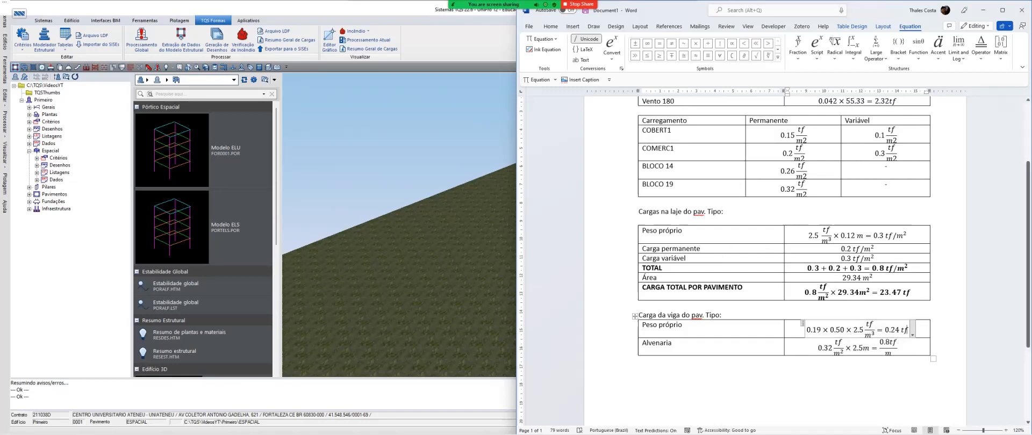
pyautogui.write('/m')
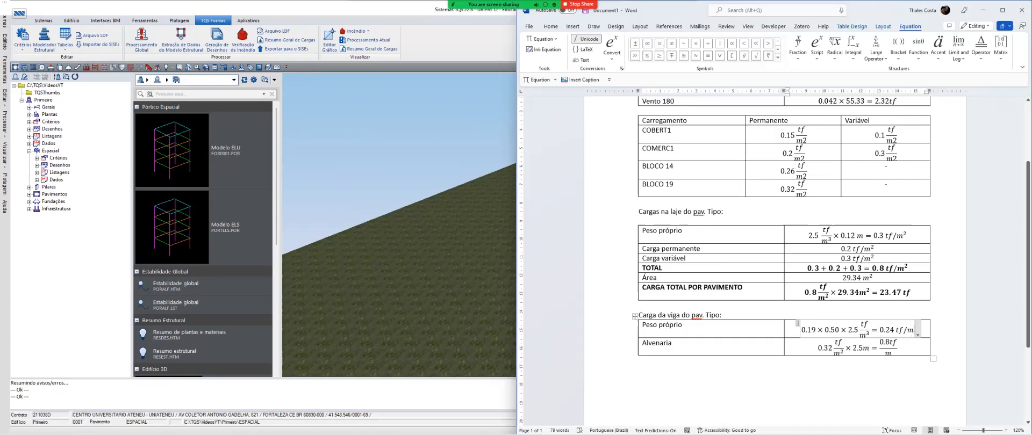
pyautogui.click(894, 343)
pyautogui.press('BackSpace')
pyautogui.press('BackSpace')
pyautogui.press('BackSpace')
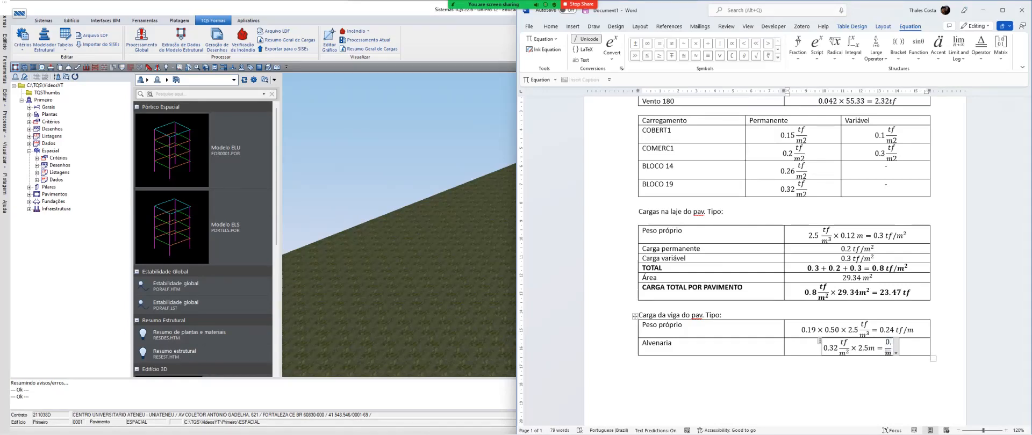
pyautogui.press('Right')
pyautogui.press('Right')
pyautogui.press('Left')
pyautogui.press('BackSpace')
pyautogui.press('BackSpace')
pyautogui.write('0.8')
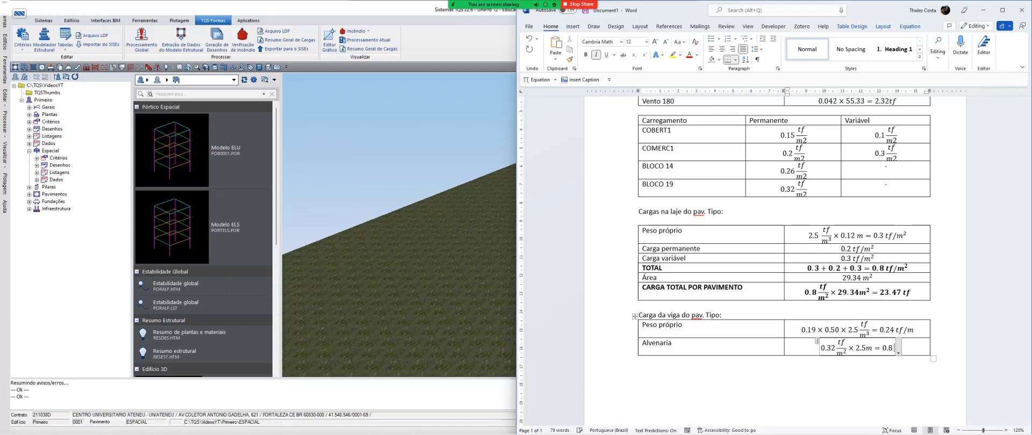
pyautogui.write(' tf/m')
pyautogui.press('Right')
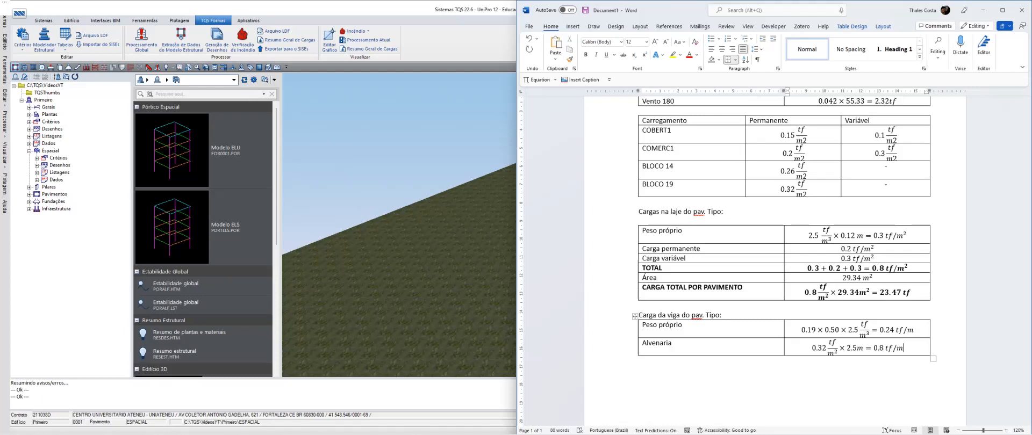
# Add a TOTAL row to the beam load table with the equation 0.24 + 0.8 = 1.04 tf/m
pyautogui.press('Tab')
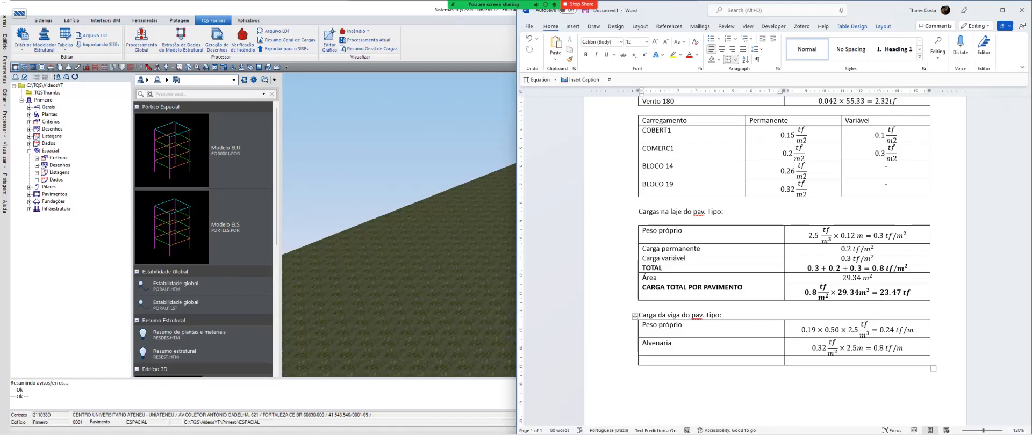
pyautogui.write('TOTAL')
pyautogui.press('Tab')
pyautogui.hotkey('alt', '=')
pyautogui.write('0.24 + 0.8 = ')
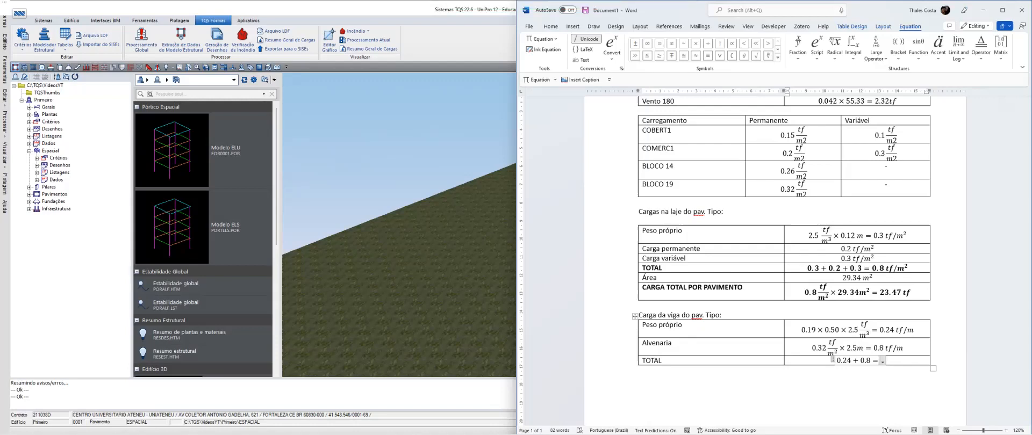
pyautogui.write('1.04 tf/m')
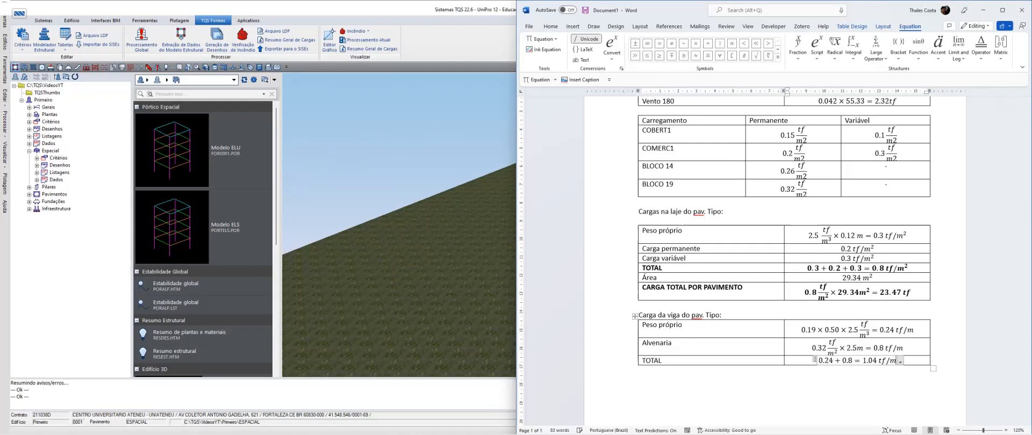
pyautogui.press('Right')
# Add another row to the beam load table labelled "Comprimento total de vigas:"
pyautogui.press('Tab')
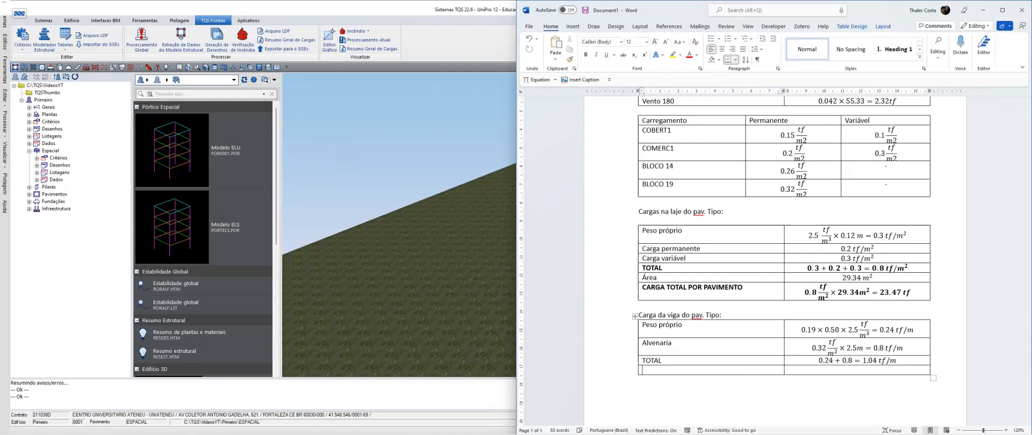
pyautogui.write('Comprimento total de vigas:')
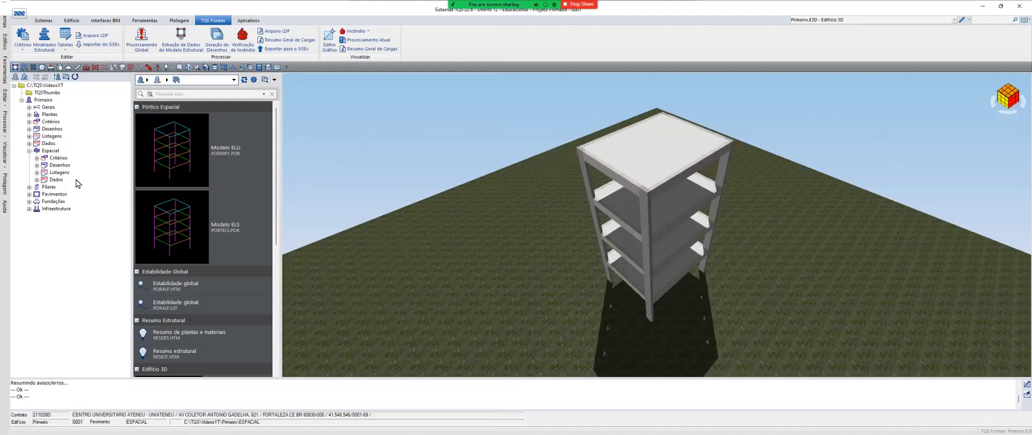
# Switch to TQS and display the structural plan of the Tipo floor to check its beams
pyautogui.click(30, 194)
pyautogui.click(54, 209)
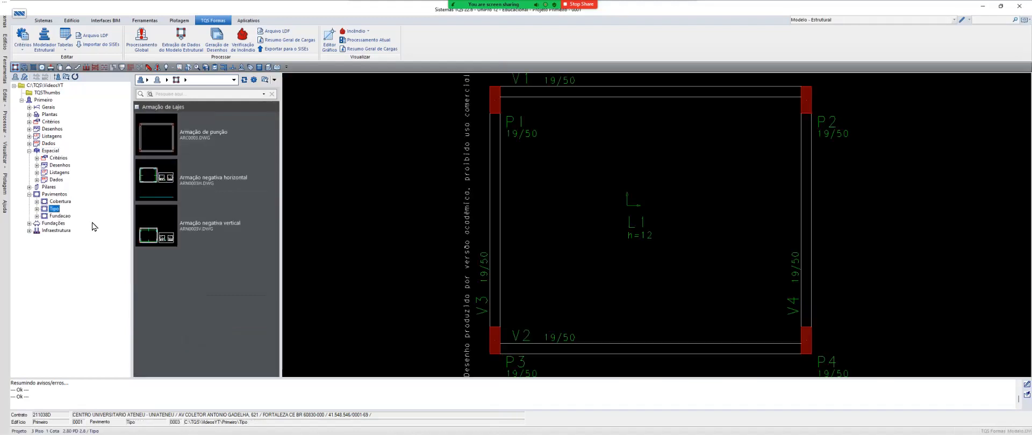
# Open the Tipo floor in the structural modeler and turn off the display of all loads on the plan
pyautogui.doubleClick(609, 253)
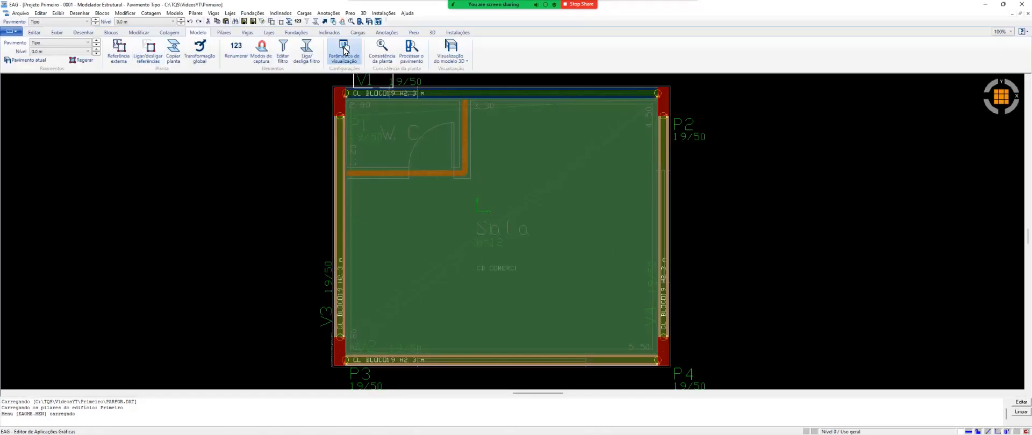
pyautogui.click(355, 62)
pyautogui.click(428, 254)
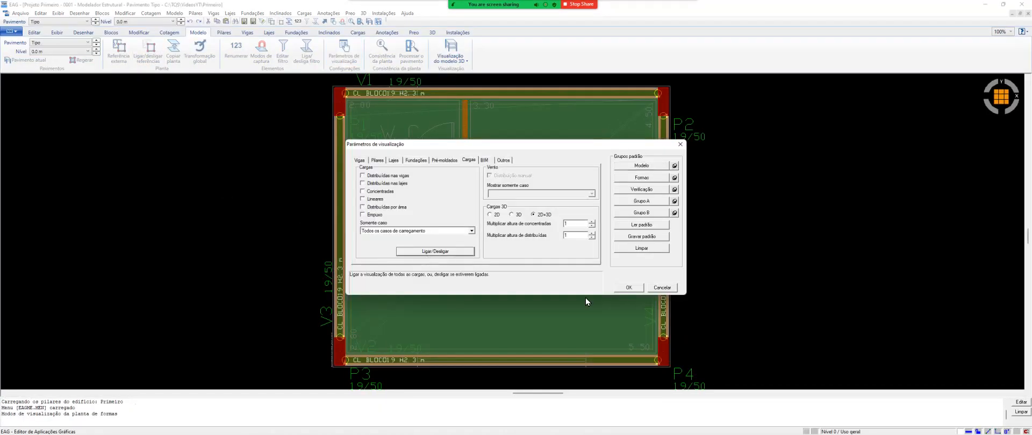
pyautogui.click(628, 287)
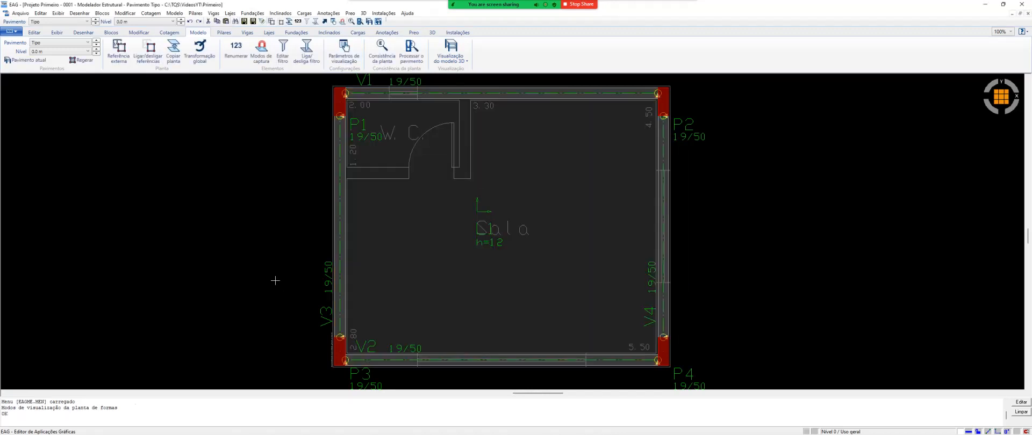
pyautogui.click(307, 51)
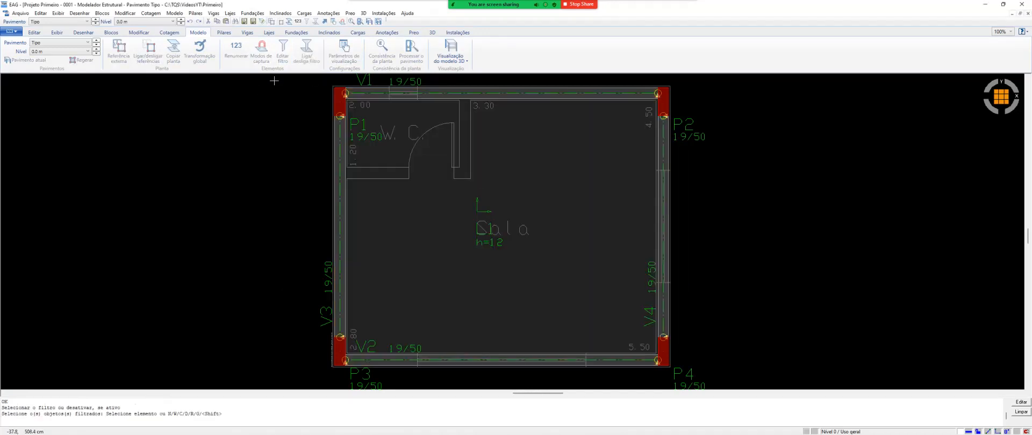
pyautogui.press('Escape')
# Measure the clear length of beam V3 between the faces of columns P3 and P1
pyautogui.click(58, 34)
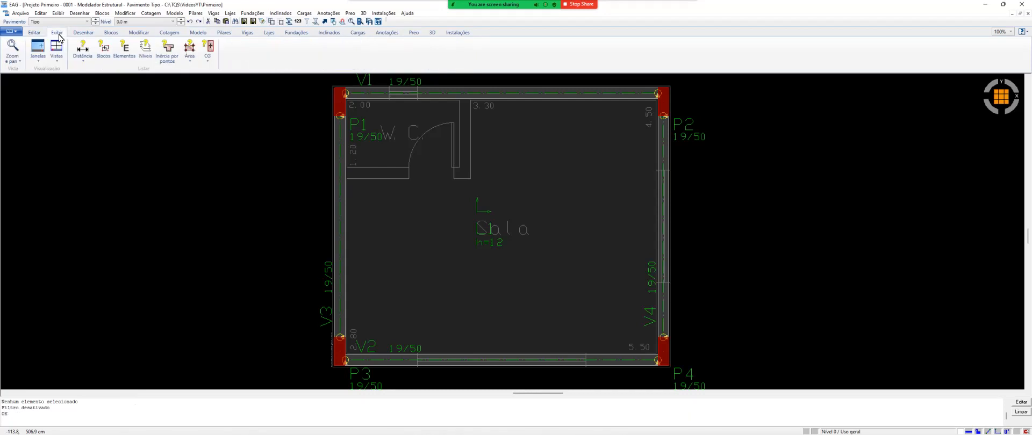
pyautogui.click(83, 51)
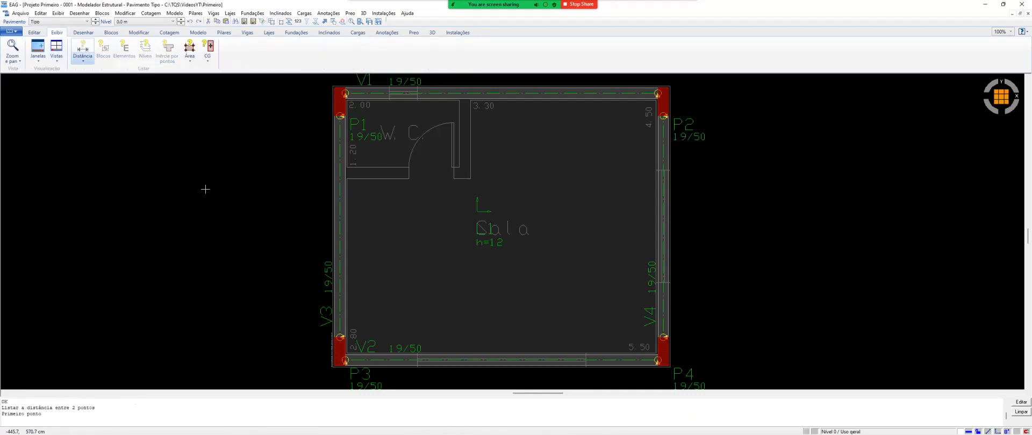
pyautogui.scroll(3, 345, 349)
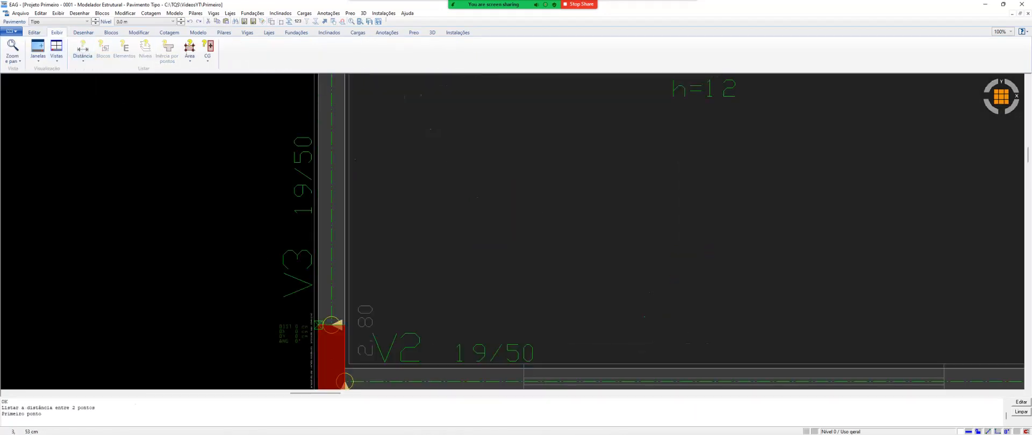
pyautogui.click(319, 325)
pyautogui.scroll(-4, 322, 333)
pyautogui.scroll(3, 317, 111)
pyautogui.click(317, 111)
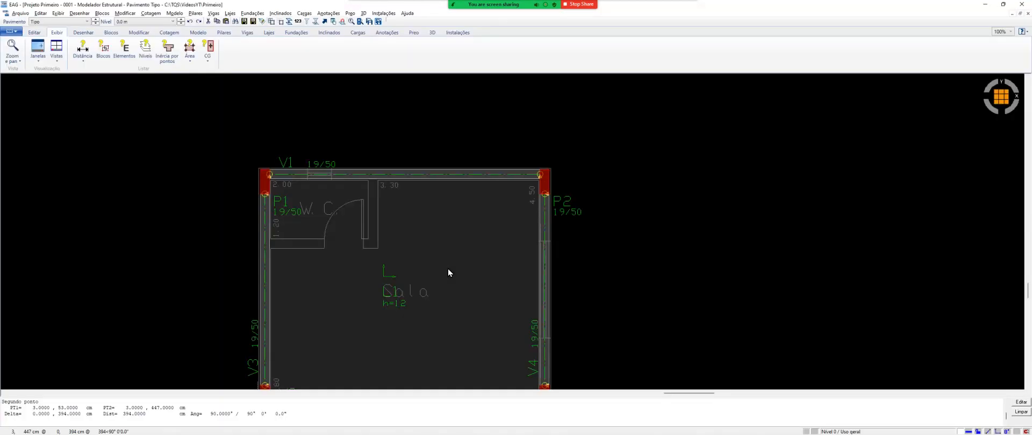
# Switch to Word and start the total beam length equation with 2 × 3.94 + 2 × in the "Comprimento total de vigas:" row
pyautogui.hotkey('alt', 'Tab')
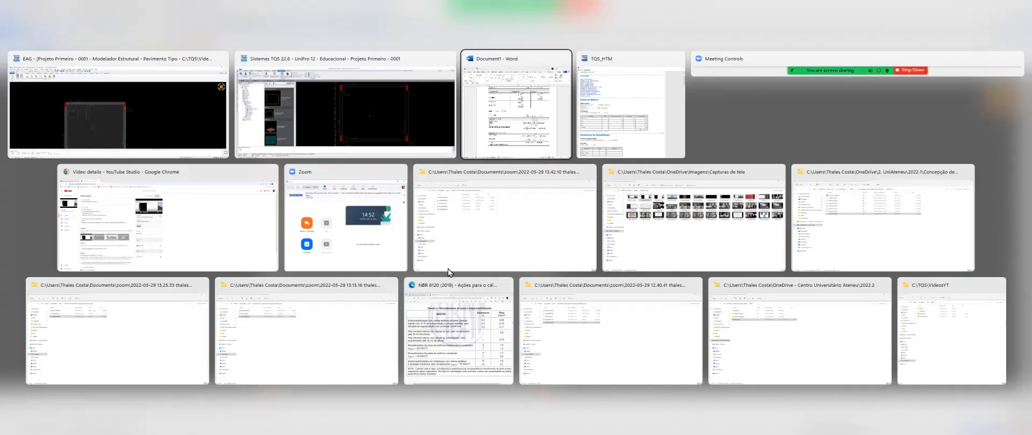
pyautogui.click(788, 370)
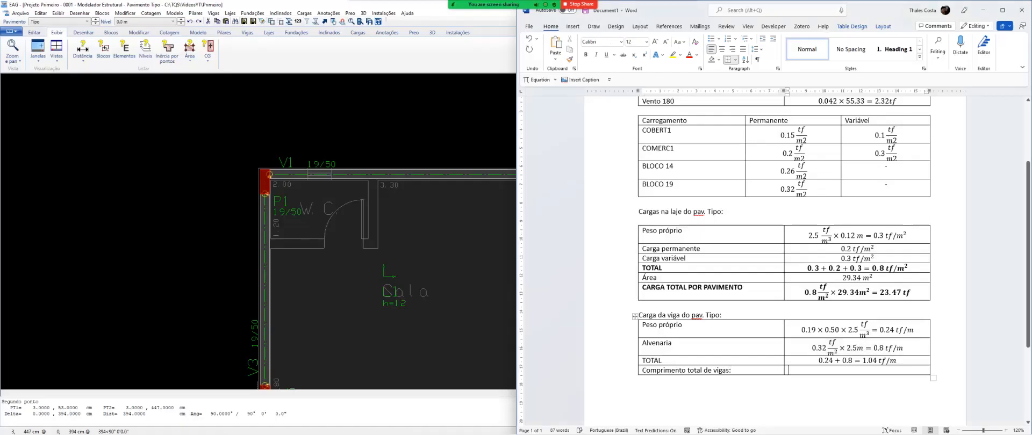
pyautogui.hotkey('alt', '=')
pyautogui.write('2\time')
pyautogui.write('s 3.94')
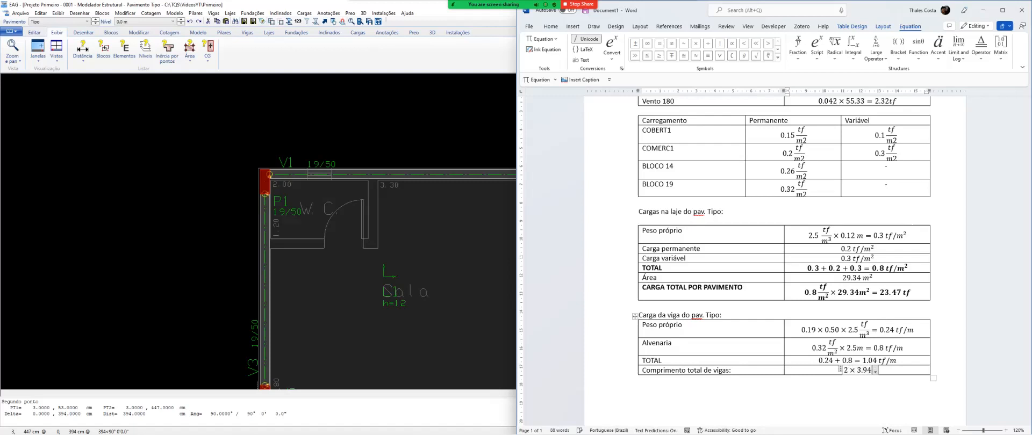
pyautogui.write('+2\times')
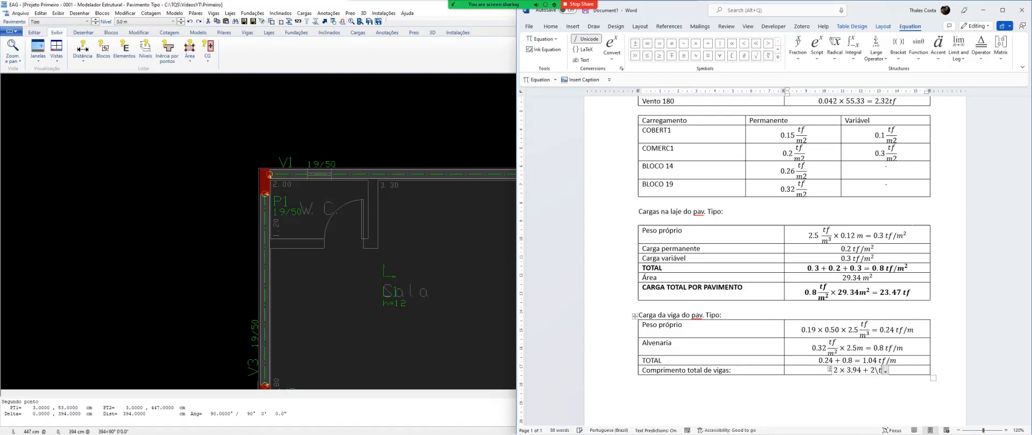
# Return to the TQS modeler and measure the clear length of beam V1 between the faces of columns P1 and P2
pyautogui.click(450, 252)
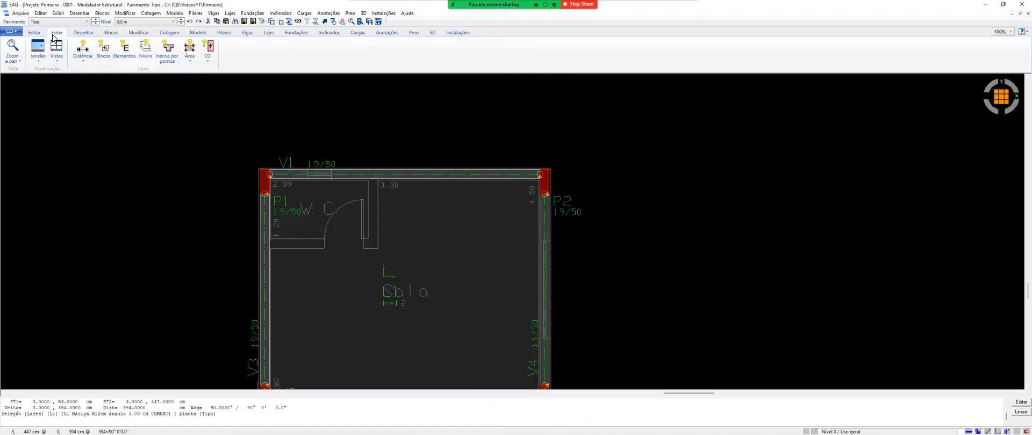
pyautogui.click(75, 50)
pyautogui.scroll(5, 268, 172)
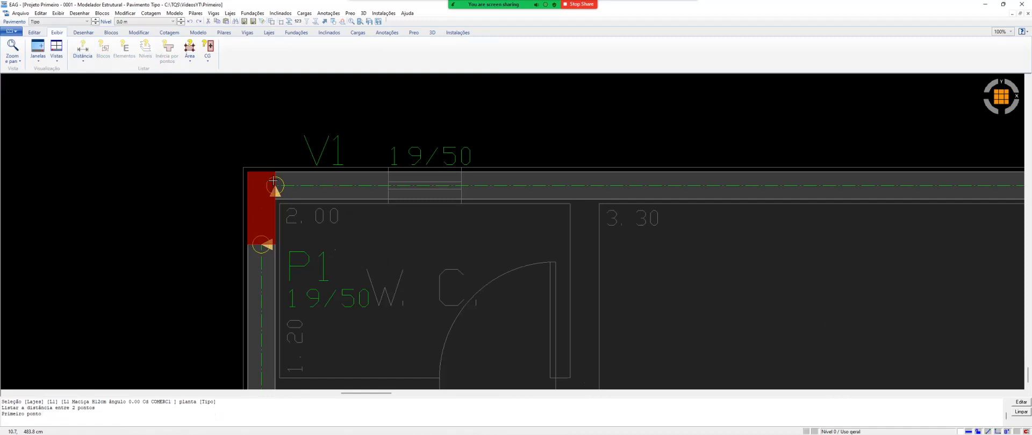
pyautogui.click(279, 169)
pyautogui.scroll(-1, 275, 188)
pyautogui.click(687, 190)
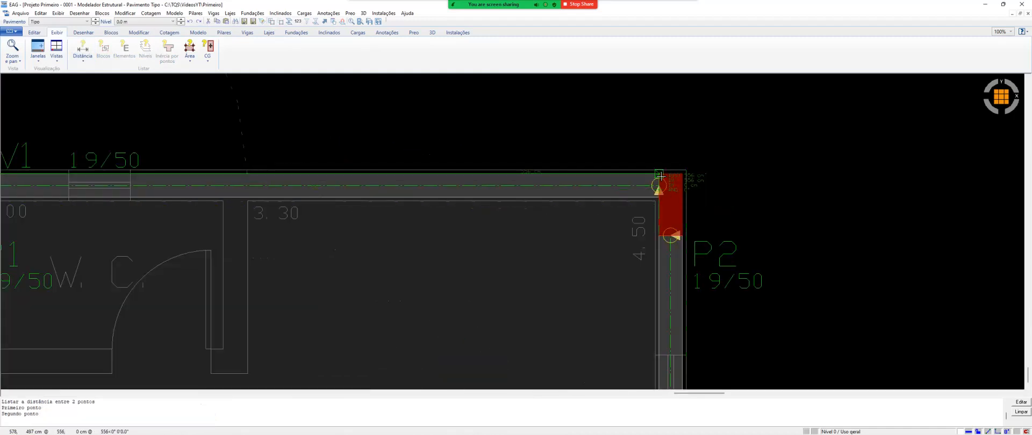
pyautogui.scroll(-3, 493, 263)
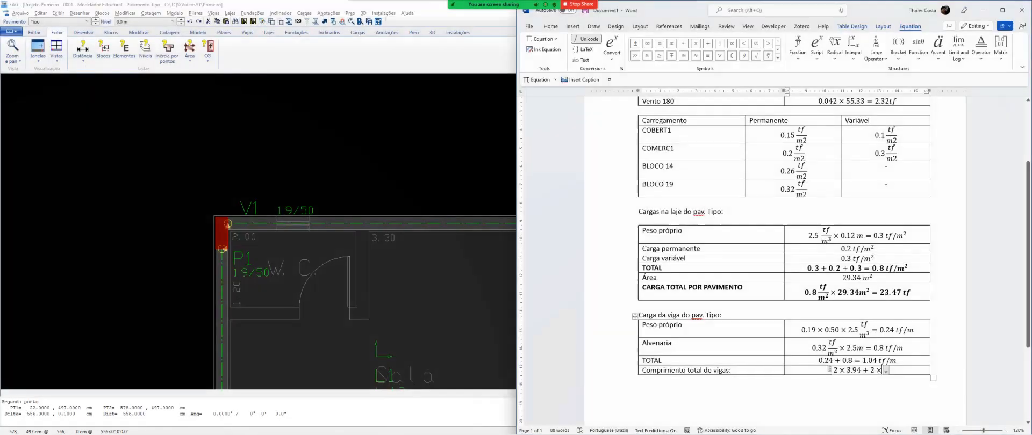
# Complete the total beam length equation in Word with 5.56 = 19m
pyautogui.write('5.')
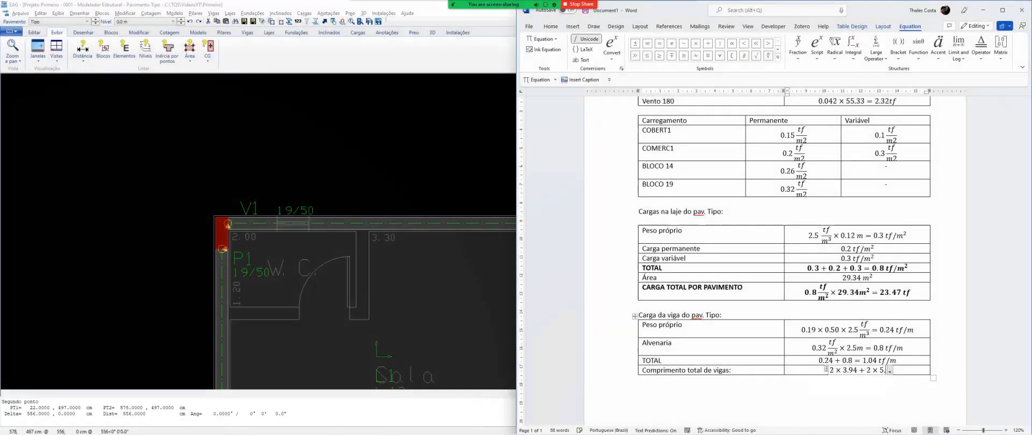
pyautogui.write('56 =')
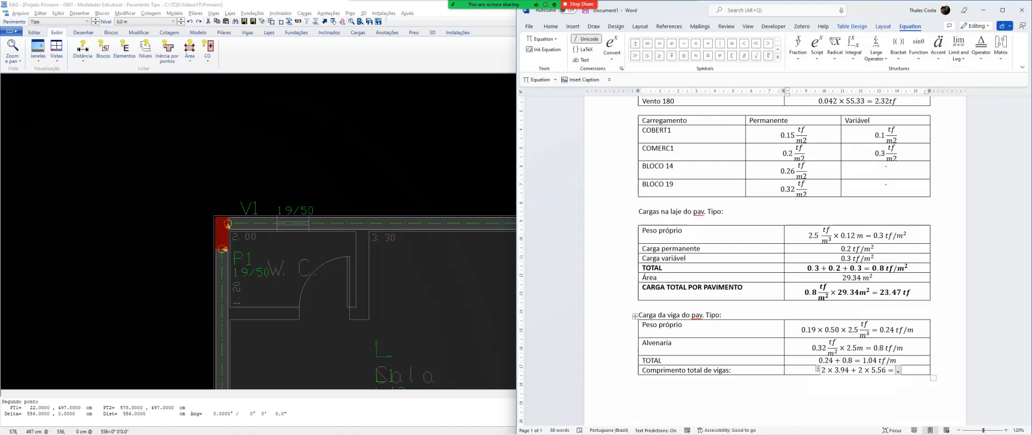
pyautogui.write('19m')
# Add a new row to the beam load table labelled "CARGA TOTAL DE VIGAS POR PAVIMENTO"
pyautogui.press('Tab')
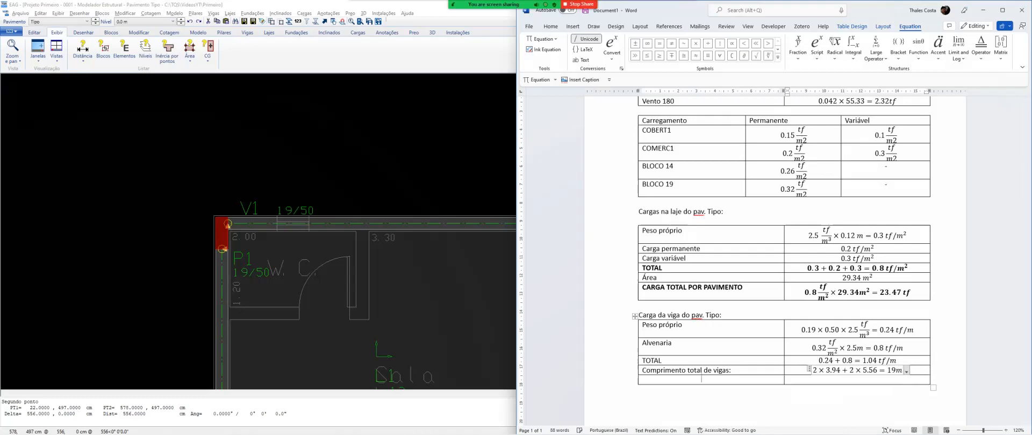
pyautogui.press('capslock')
pyautogui.write('CARGA TOTAL')
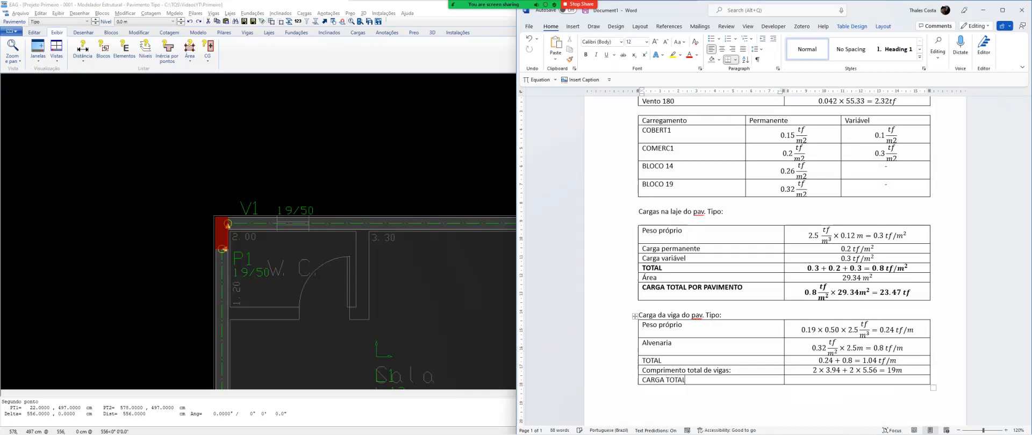
pyautogui.write(' DE VIGAS POR PAVIMENTO')
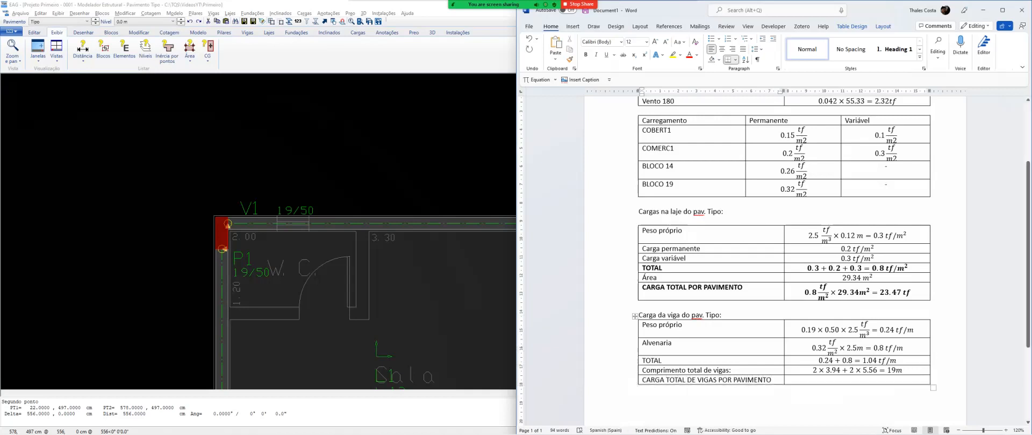
# Make the "CARGA TOTAL DE VIGAS POR PAVIMENTO" and TOTAL rows of the beam load table bold
pyautogui.click(633, 381)
pyautogui.hotkey('ctrl', 'b')
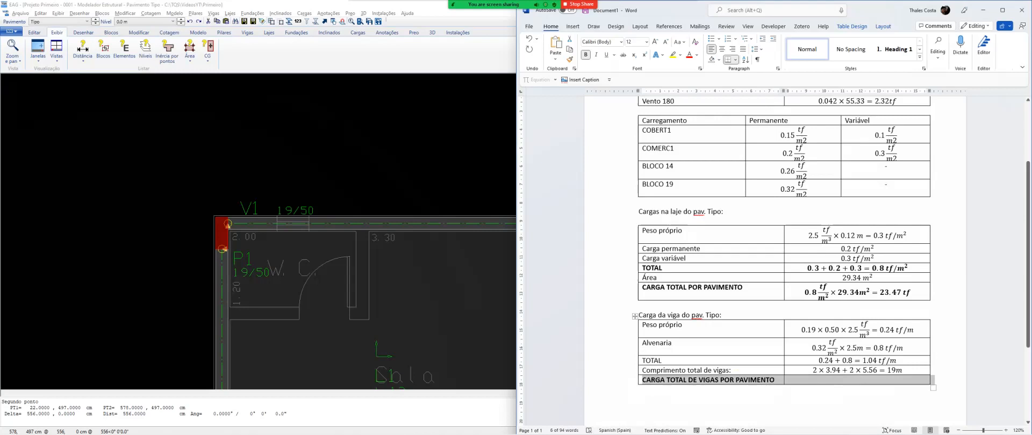
pyautogui.click(633, 361)
pyautogui.hotkey('ctrl', 'b')
# Enter the equation 19 × 1.04 = 19.76tf as the value of the "CARGA TOTAL DE VIGAS POR PAVIMENTO" row
pyautogui.click(789, 380)
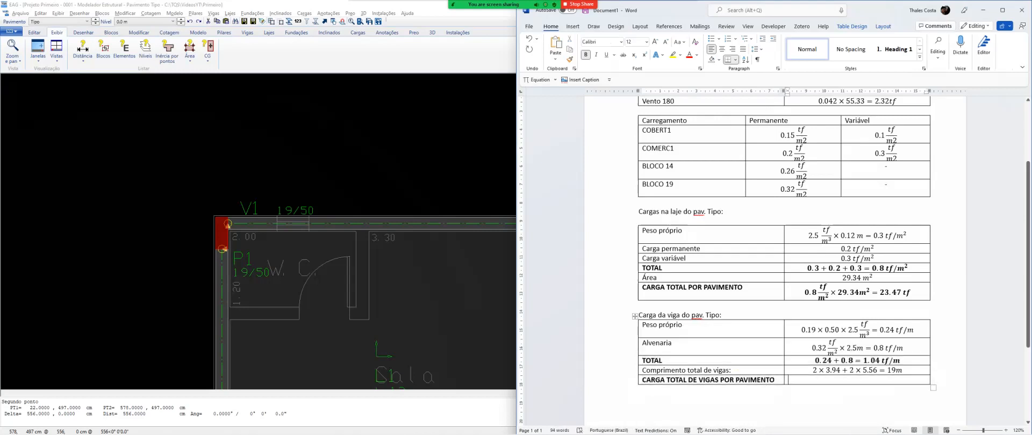
pyautogui.hotkey('alt', '=')
pyautogui.write('19\\')
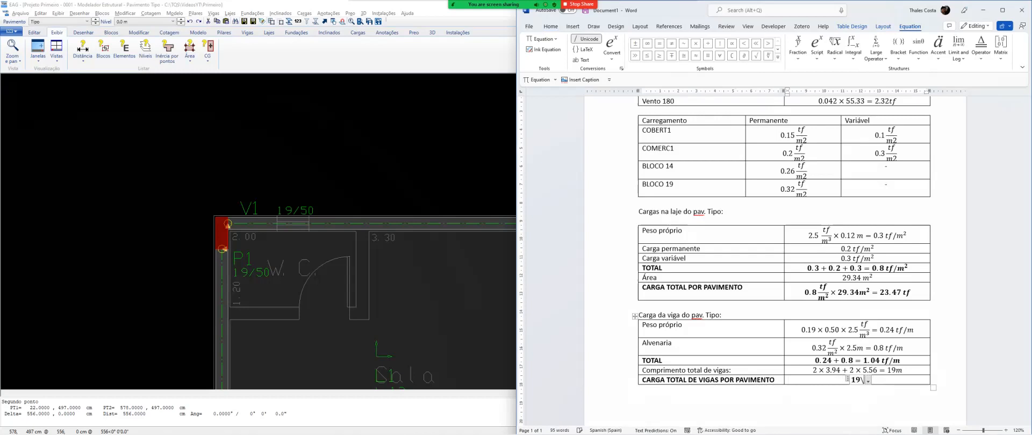
pyautogui.write('TIMES')
pyautogui.press('capslock')
pyautogui.press('BackSpace')
pyautogui.press('BackSpace')
pyautogui.press('BackSpace')
pyautogui.press('BackSpace')
pyautogui.press('BackSpace')
pyautogui.write('times ')
pyautogui.write('1.04')
pyautogui.write('=')
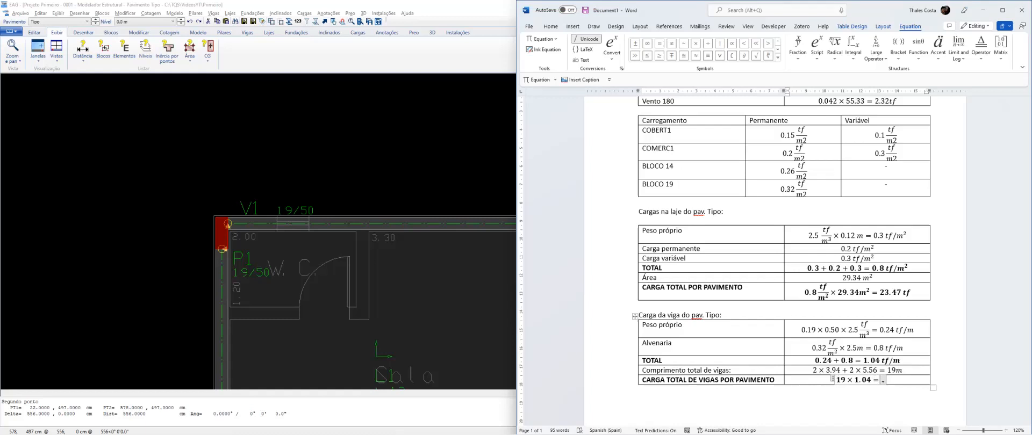
pyautogui.write('19.7')
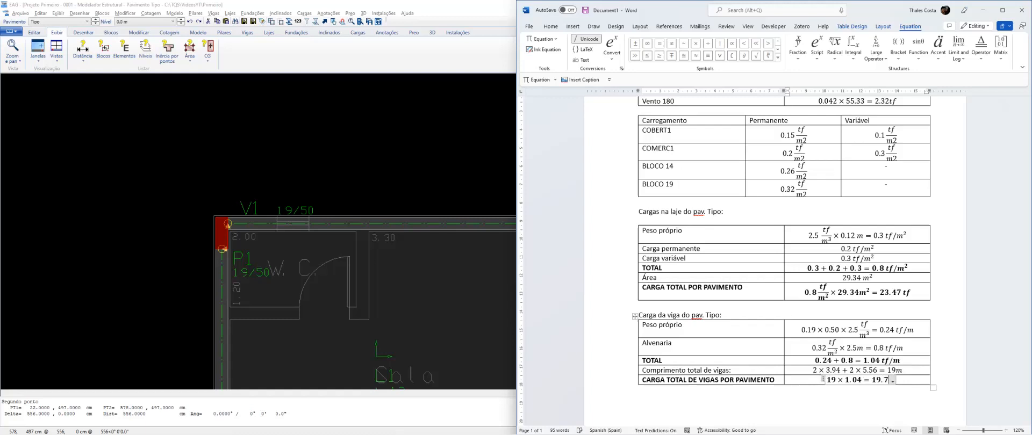
pyautogui.write('6tf')
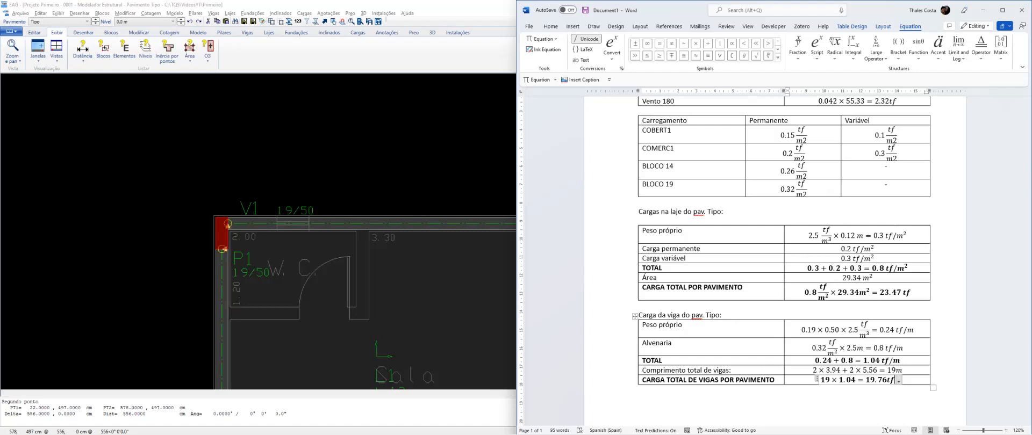
# Check the slab's extent in the TQS floor plan and set the Área value in the slab load table to 24.75 m²
pyautogui.moveTo(843, 278); pyautogui.dragTo(861, 278)
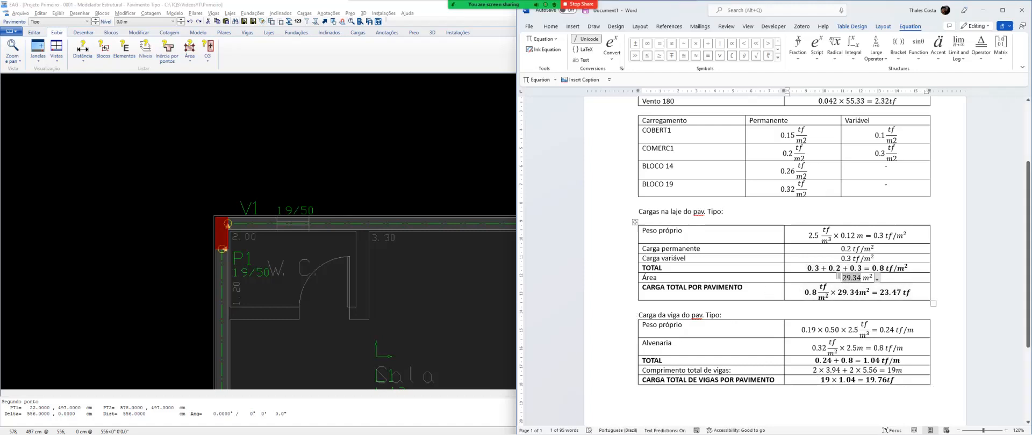
pyautogui.click(416, 170)
pyautogui.scroll(-3, 424, 152)
pyautogui.scroll(2, 414, 289)
pyautogui.click(499, 134)
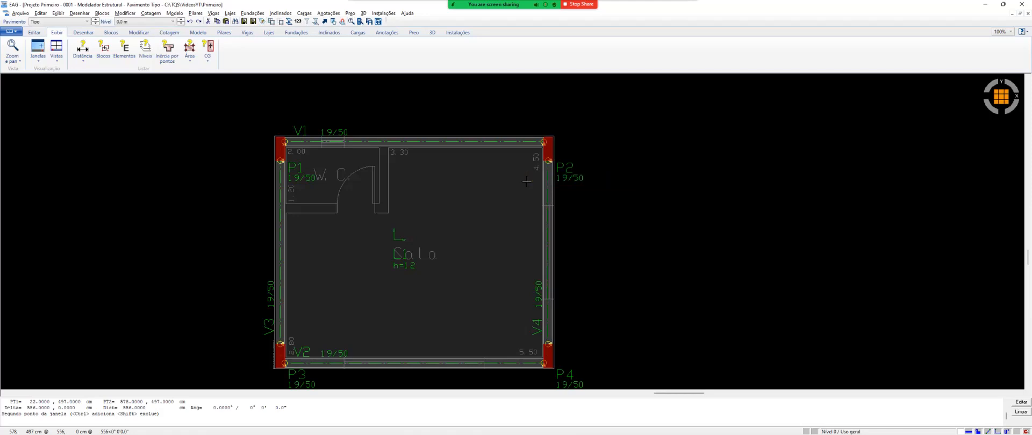
pyautogui.hotkey('alt', 'Tab')
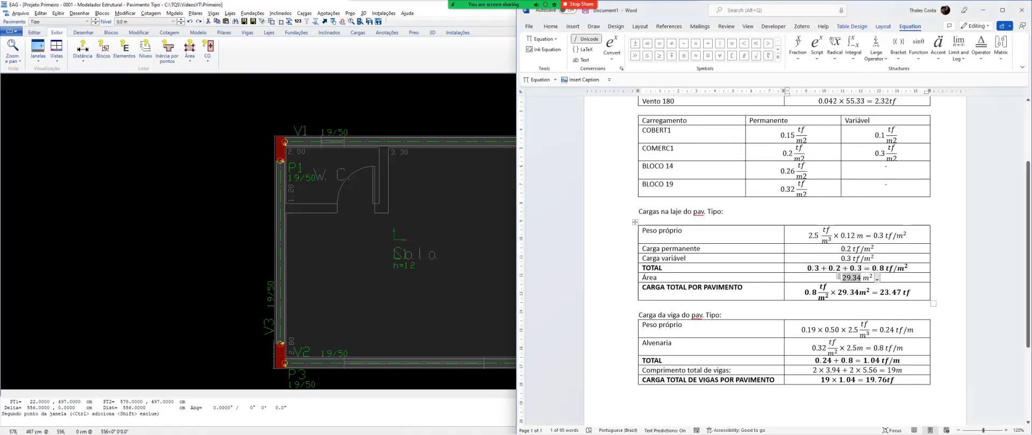
pyautogui.write('24.75')
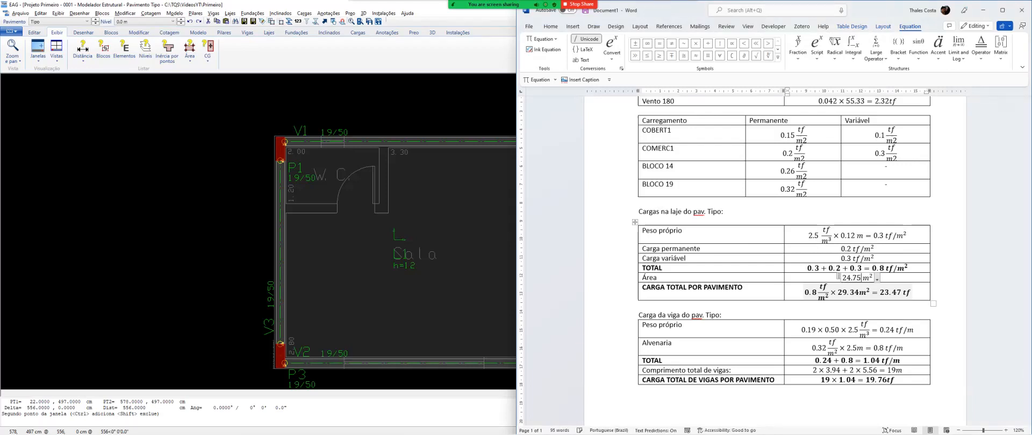
# Compare the floor area listed in the TQS building report with the slab outline in the structural floor plan
pyautogui.hotkey('alt', 'Tab')
pyautogui.hotkey('alt', 'Tab')
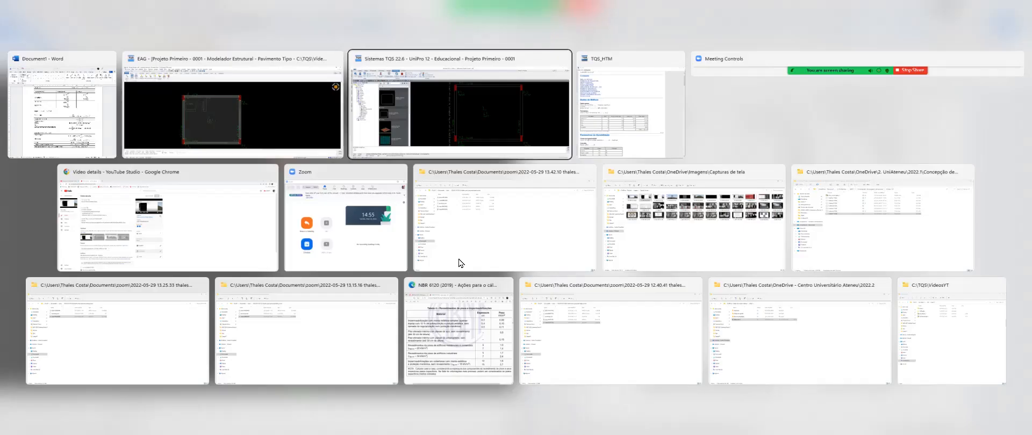
pyautogui.hotkey('alt', 'Tab')
pyautogui.doubleClick(329, 247)
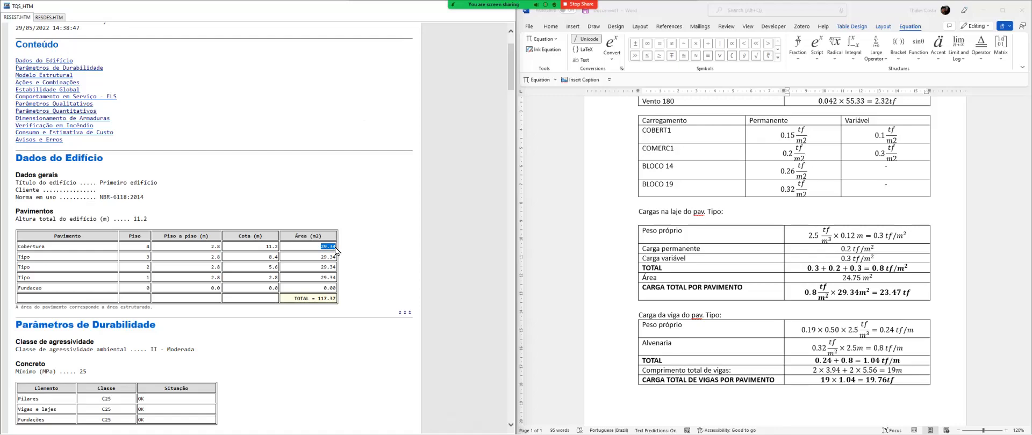
pyautogui.hotkey('alt', 'Tab')
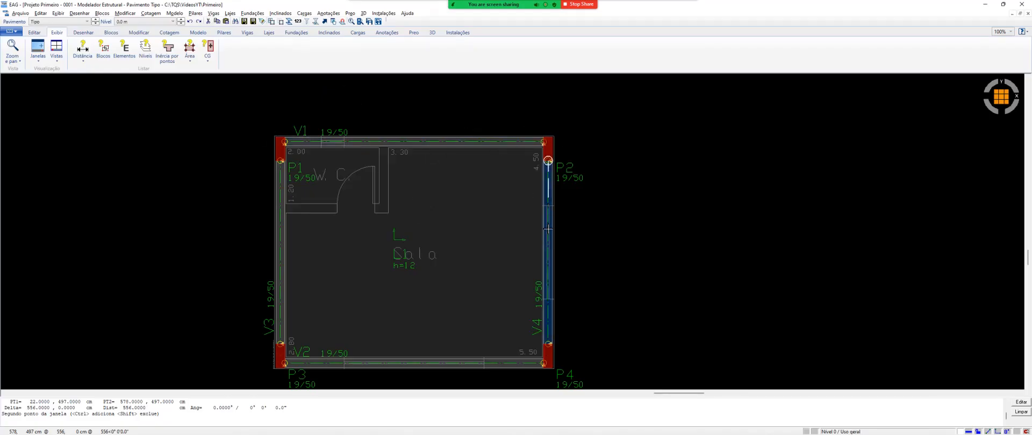
pyautogui.hotkey('alt', 'Tab')
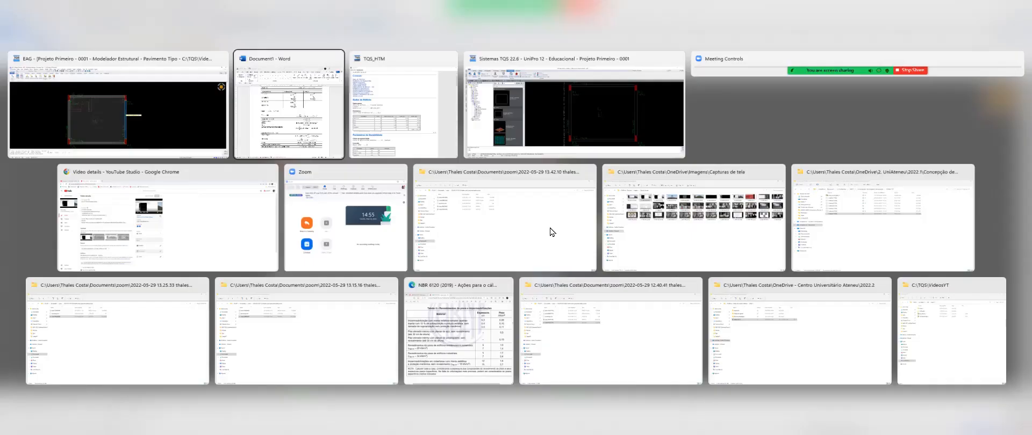
pyautogui.hotkey('alt', 'Tab')
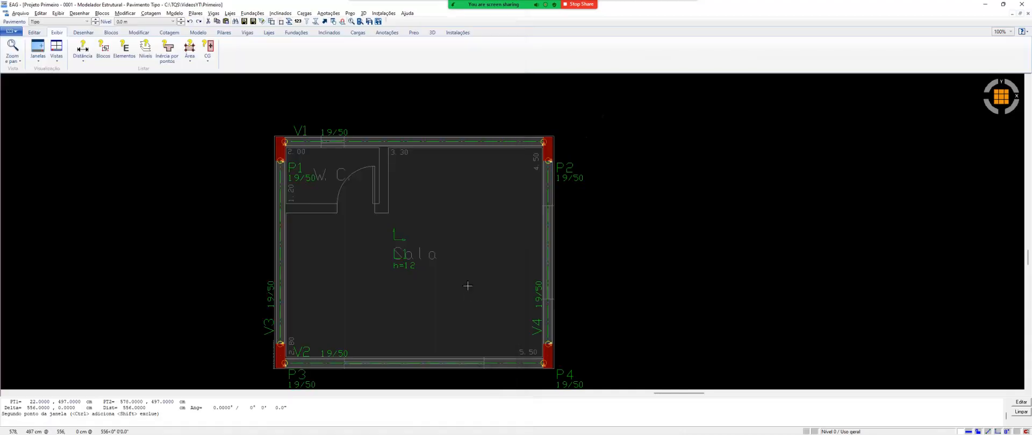
pyautogui.hotkey('alt', 'Tab')
pyautogui.hotkey('alt', 'Tab')
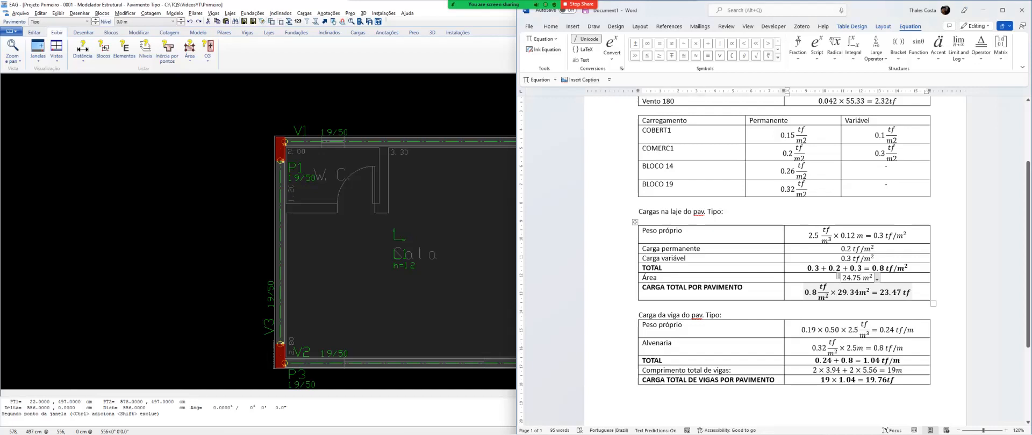
# Update the slab table's CARGA TOTAL POR PAVIMENTO equation in Word with an area of 24.75 m² and a result of 19.8 tf
pyautogui.click(845, 292)
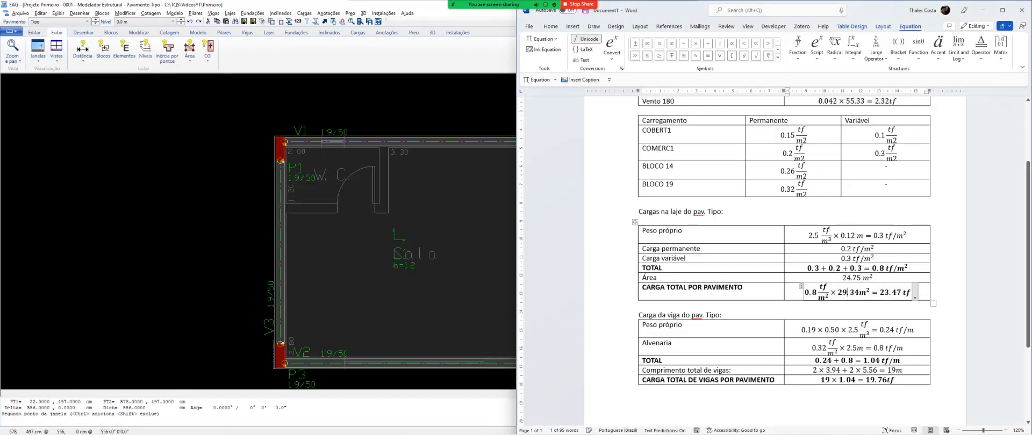
pyautogui.write('24.78')
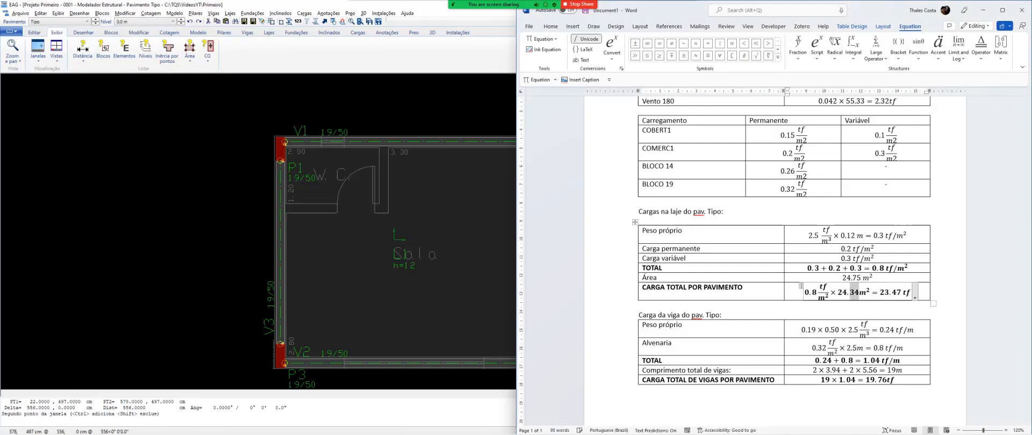
pyautogui.press('BackSpace')
pyautogui.write('5')
pyautogui.moveTo(902, 293); pyautogui.dragTo(885, 293)
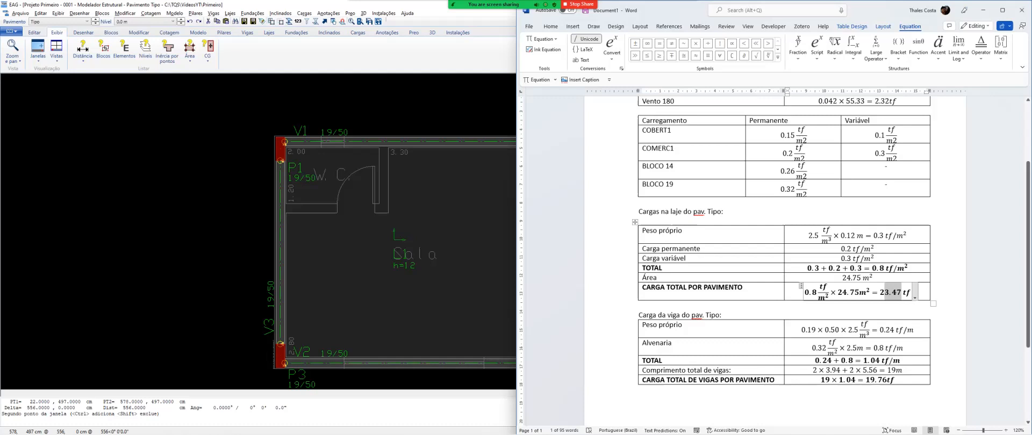
pyautogui.press('BackSpace')
pyautogui.press('BackSpace')
pyautogui.write('19')
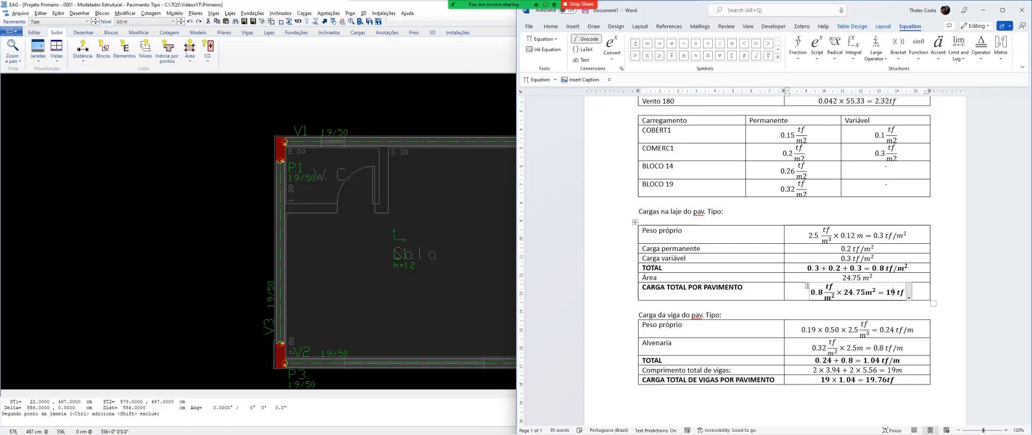
pyautogui.write('.8')
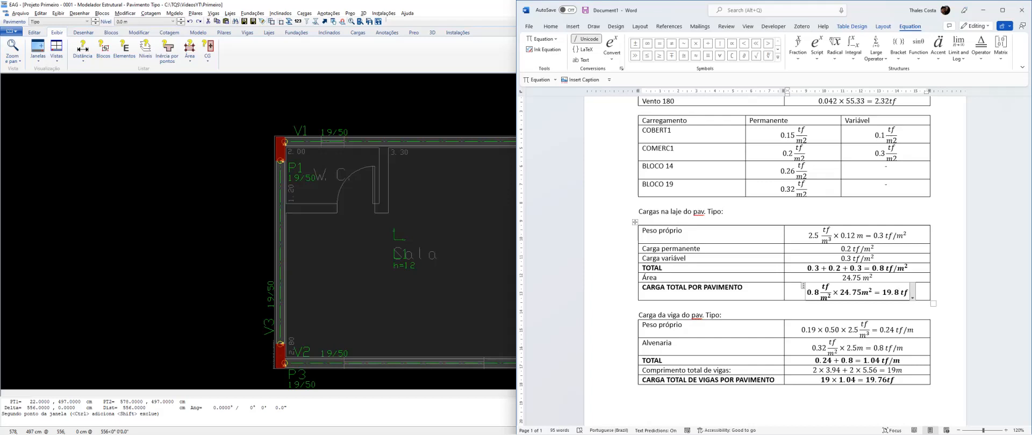
# Add the heading "Carga de pilares do pav. Tipo:" below the beam load table, followed by a new line
pyautogui.click(639, 399)
pyautogui.write('Carga de pi')
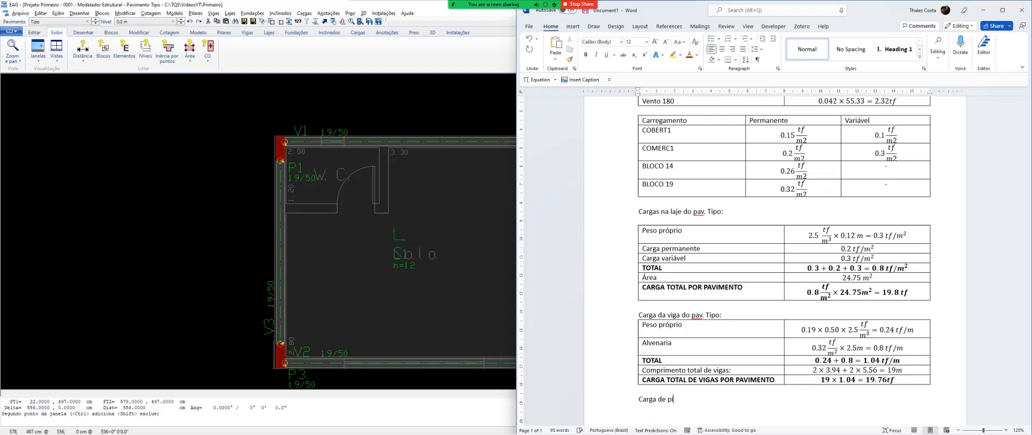
pyautogui.write('lares por pavimento')
pyautogui.press('BackSpace')
pyautogui.press('BackSpace')
pyautogui.press('BackSpace')
pyautogui.press('BackSpace')
pyautogui.press('BackSpace')
pyautogui.press('BackSpace')
pyautogui.press('BackSpace')
pyautogui.press('BackSpace')
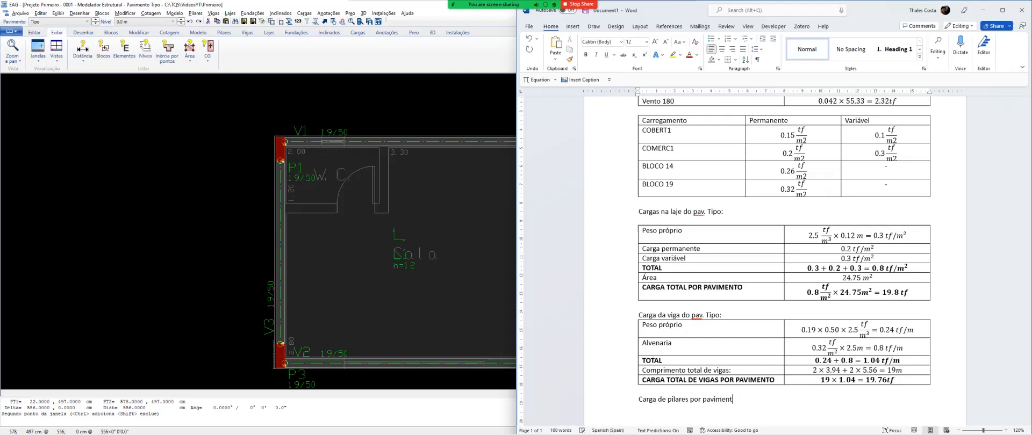
pyautogui.press('BackSpace')
pyautogui.press('BackSpace')
pyautogui.press('BackSpace')
pyautogui.write('do pav. tipo')
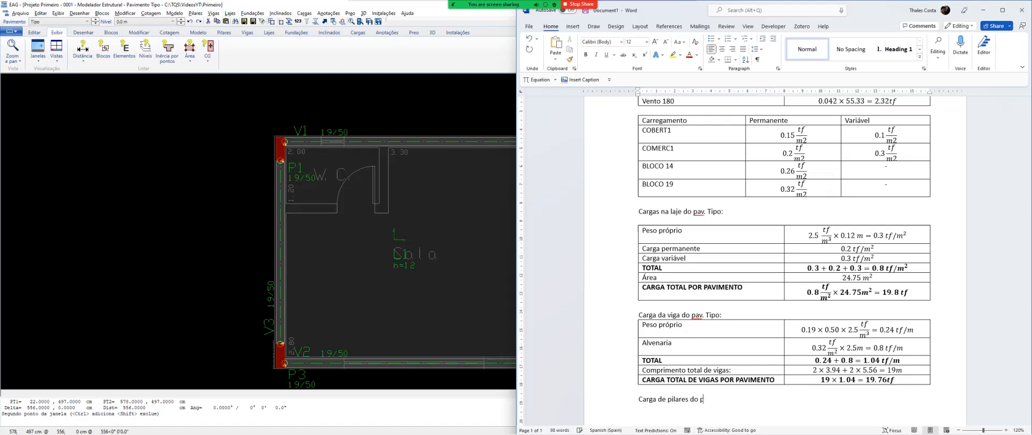
pyautogui.press('BackSpace')
pyautogui.press('BackSpace')
pyautogui.press('BackSpace')
pyautogui.press('BackSpace')
pyautogui.write('Tipo:')
pyautogui.press('Return')
# Close the TQS structural modeler without saving the building's changes
pyautogui.click(430, 221)
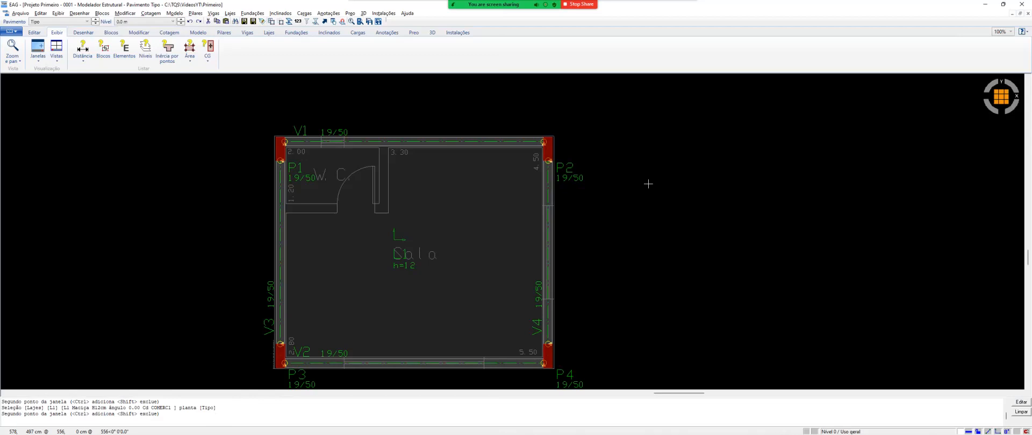
pyautogui.click(1022, 4)
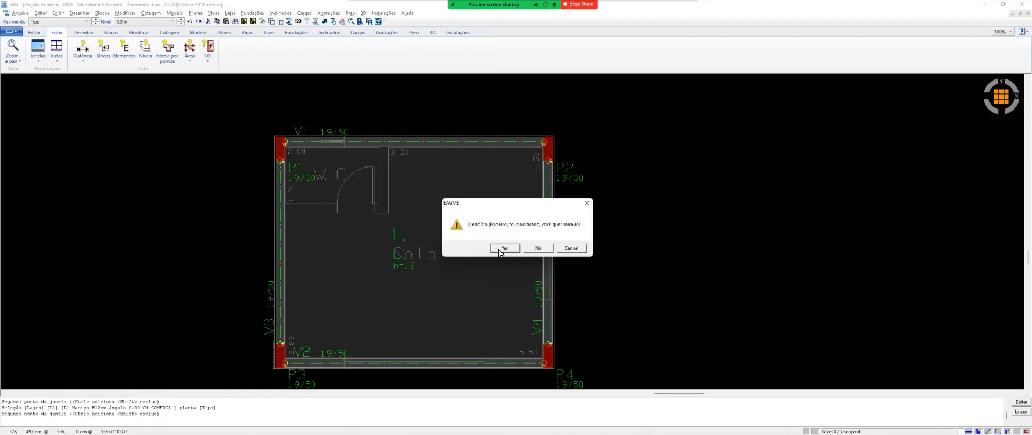
pyautogui.click(538, 248)
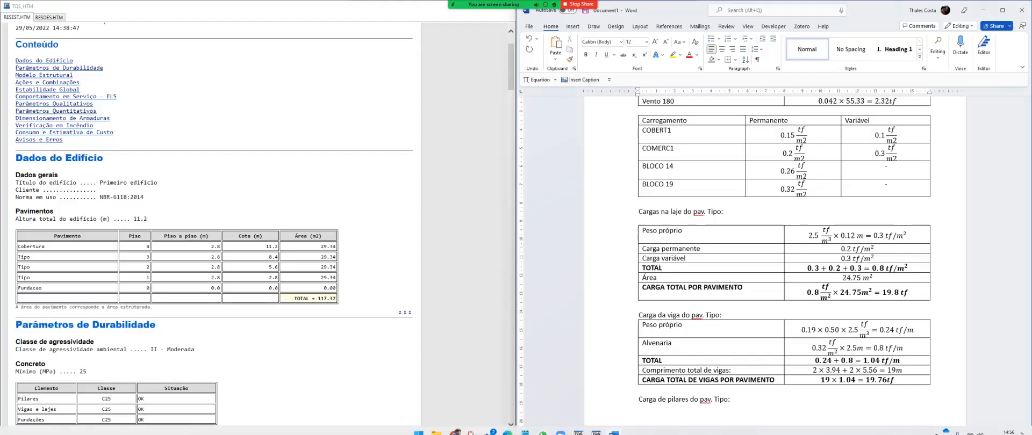
# Switch to the main TQS window and generate the building's 3D model from Fundacao to Cobertura in the 3D viewer
pyautogui.moveTo(578, 426)
pyautogui.click(578, 389)
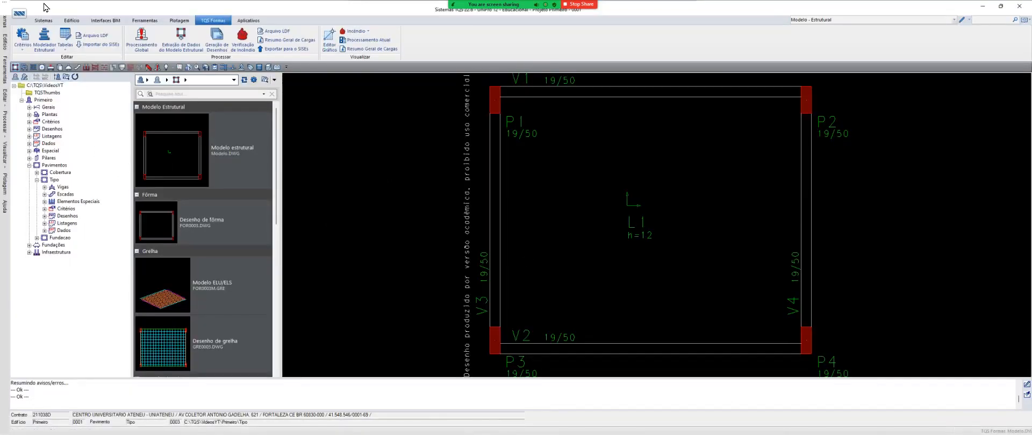
pyautogui.click(69, 21)
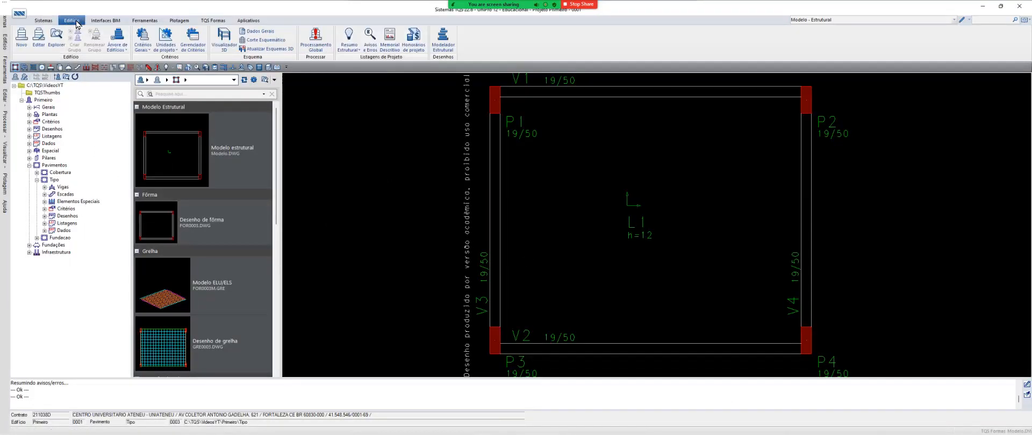
pyautogui.click(224, 39)
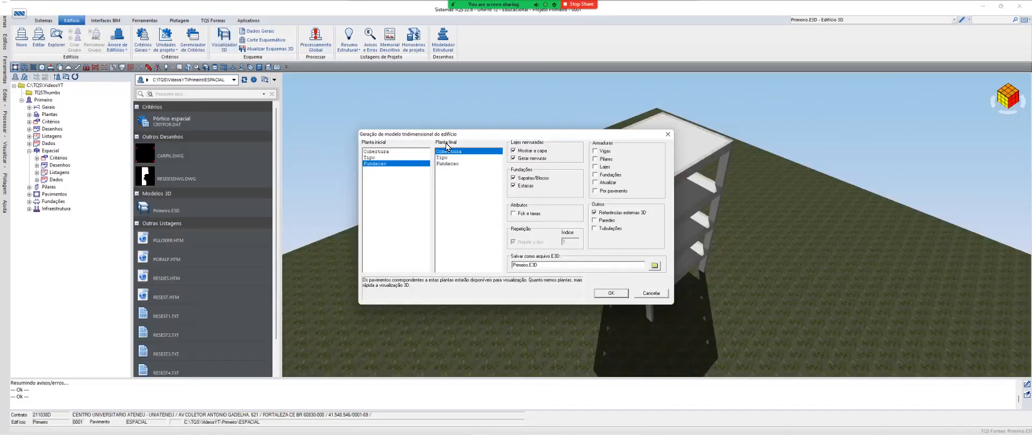
pyautogui.click(612, 294)
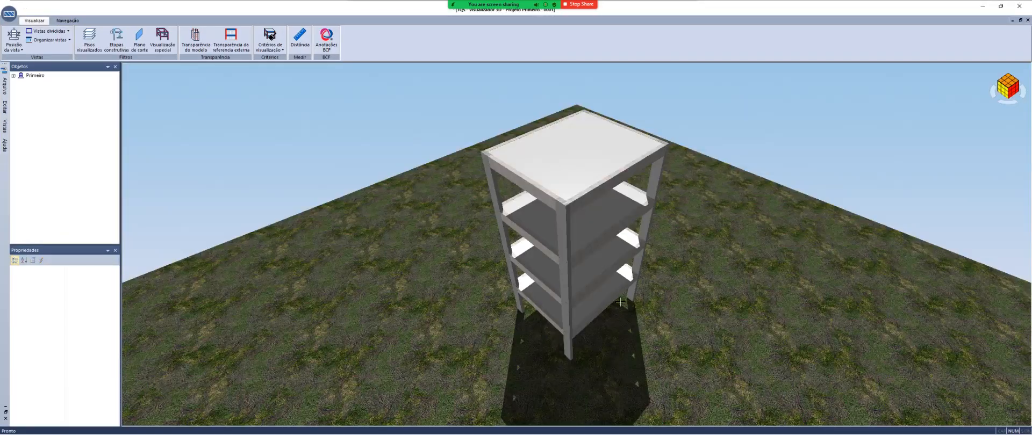
pyautogui.moveTo(620, 302); pyautogui.dragTo(758, 213)
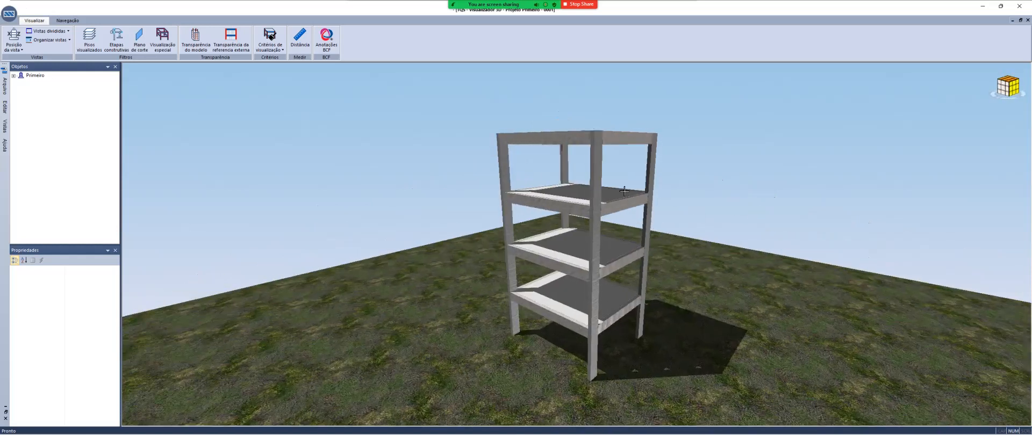
# Inspect the roof-level column P1 and the individual columns of floor Tipo-003 in the 3D model
pyautogui.click(602, 179)
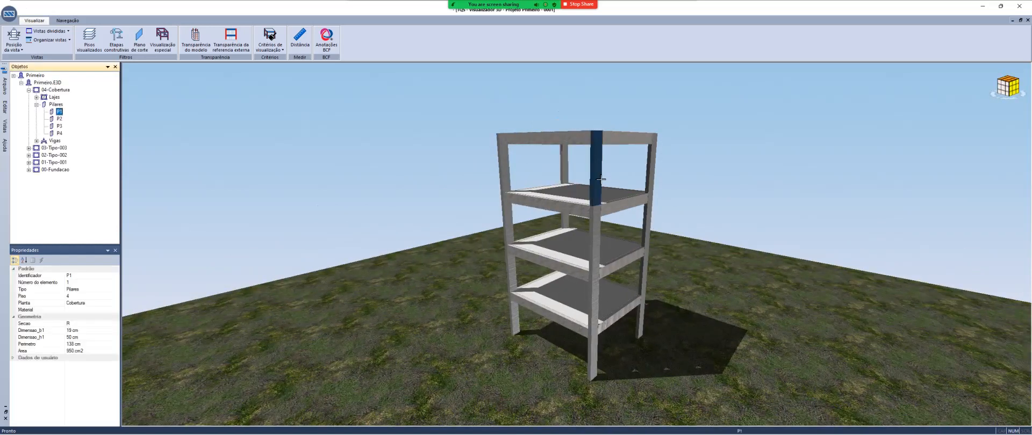
pyautogui.click(597, 259)
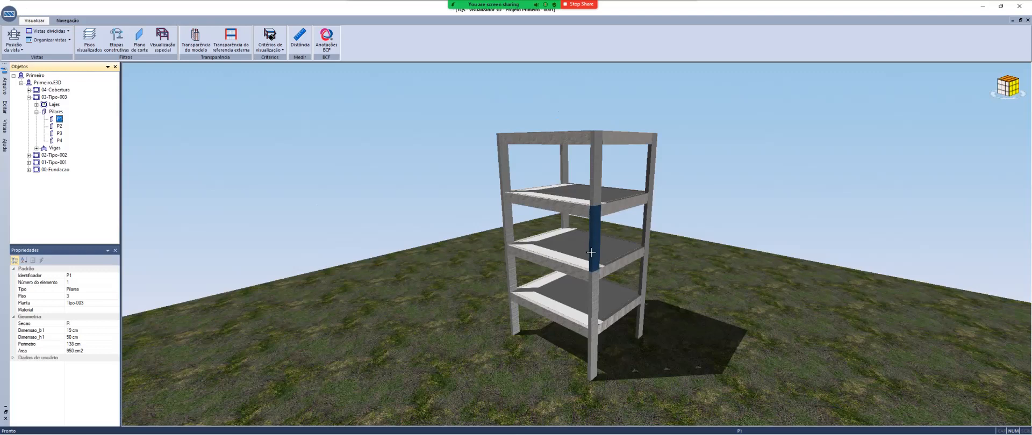
pyautogui.scroll(5, 591, 247)
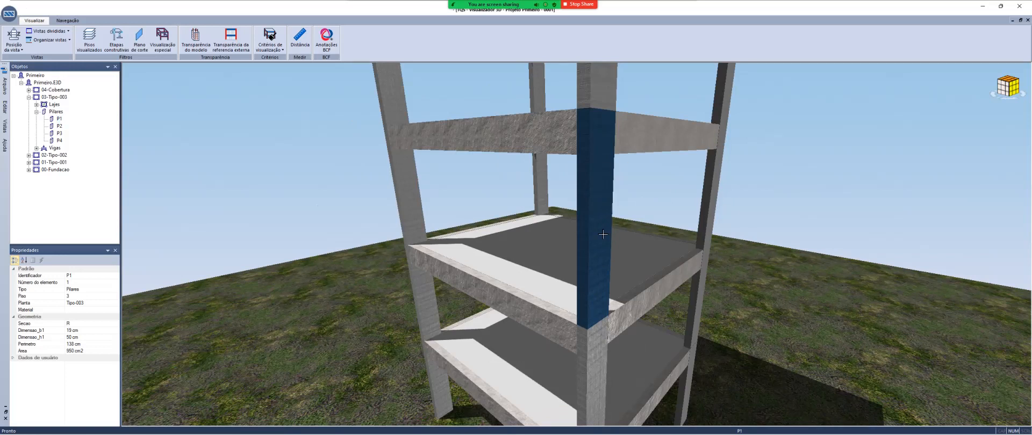
pyautogui.click(701, 209)
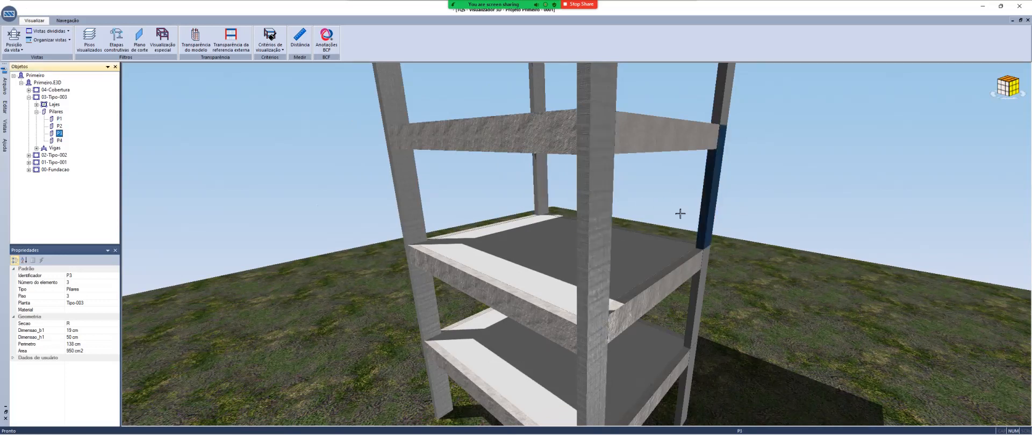
pyautogui.click(409, 219)
pyautogui.click(596, 232)
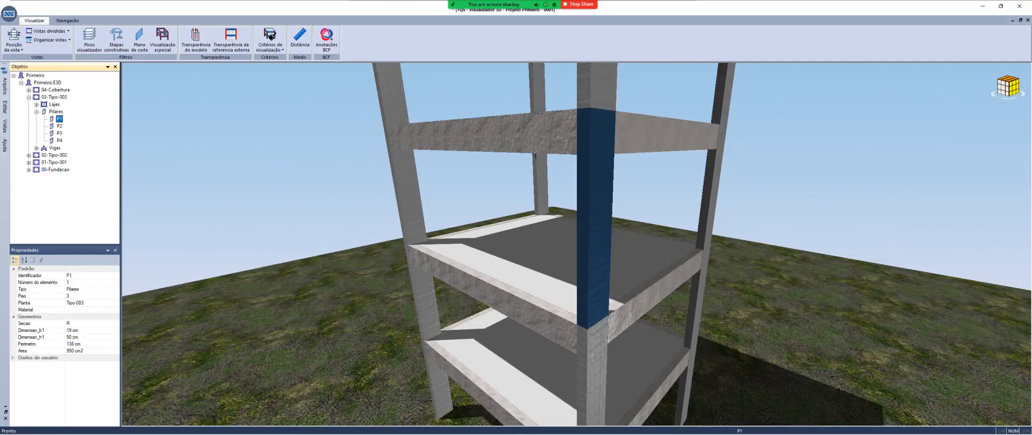
# Select column P2 of floor Tipo-003 in the 3D viewer and return to the column load heading in Word
pyautogui.hotkey('alt', 'Tab')
pyautogui.hotkey('alt', 'Tab')
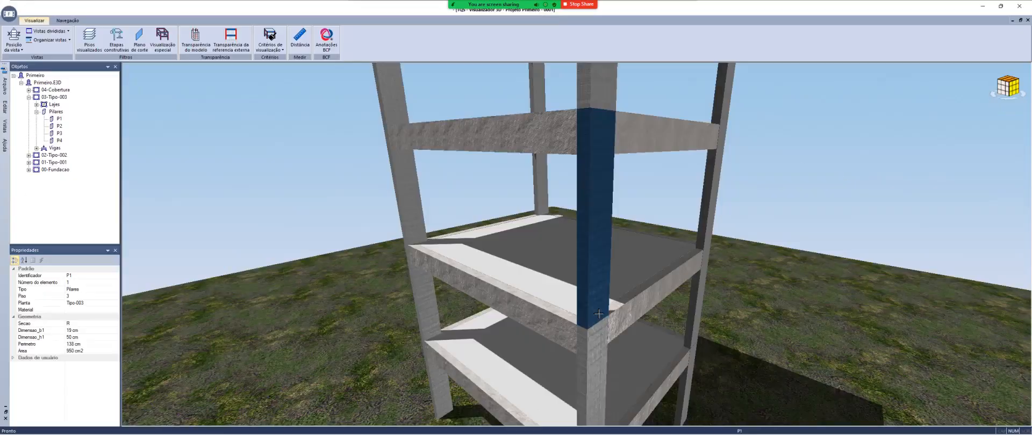
pyautogui.hotkey('alt', 'Tab')
pyautogui.press('Tab')
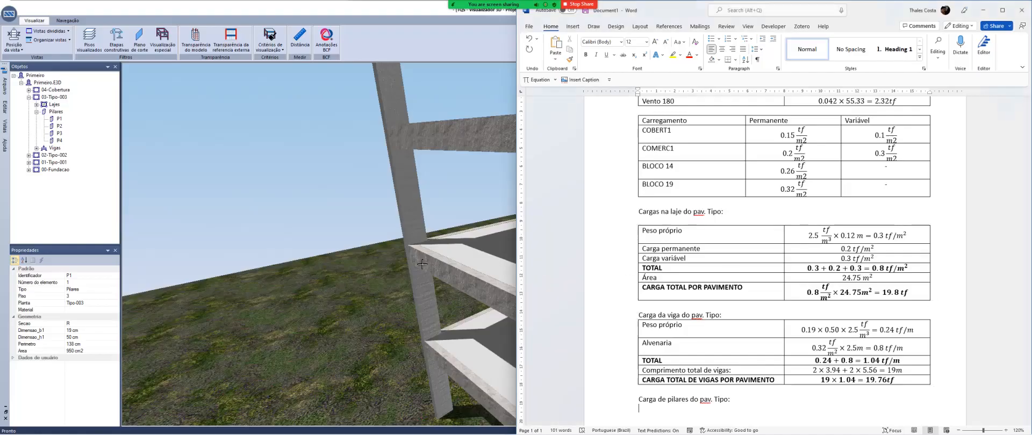
pyautogui.hotkey('alt', 'Tab')
pyautogui.click(421, 212)
pyautogui.hotkey('alt', 'Tab')
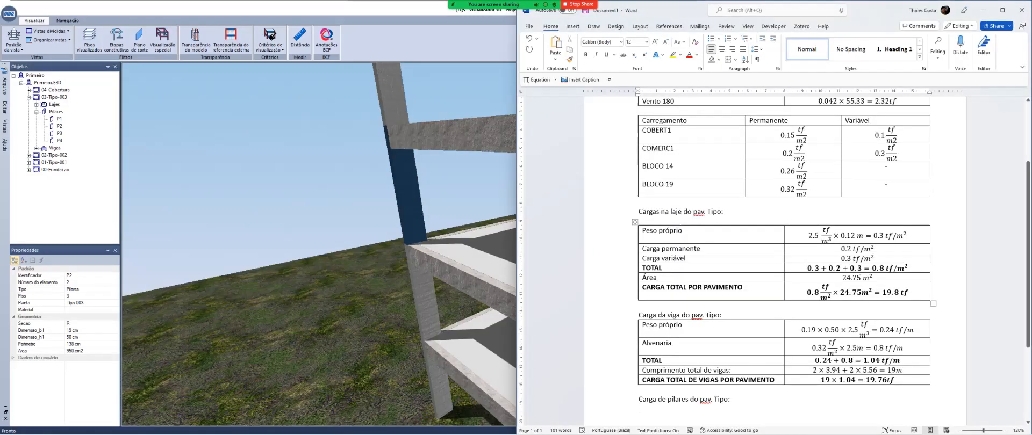
pyautogui.scroll(-2, 784, 258)
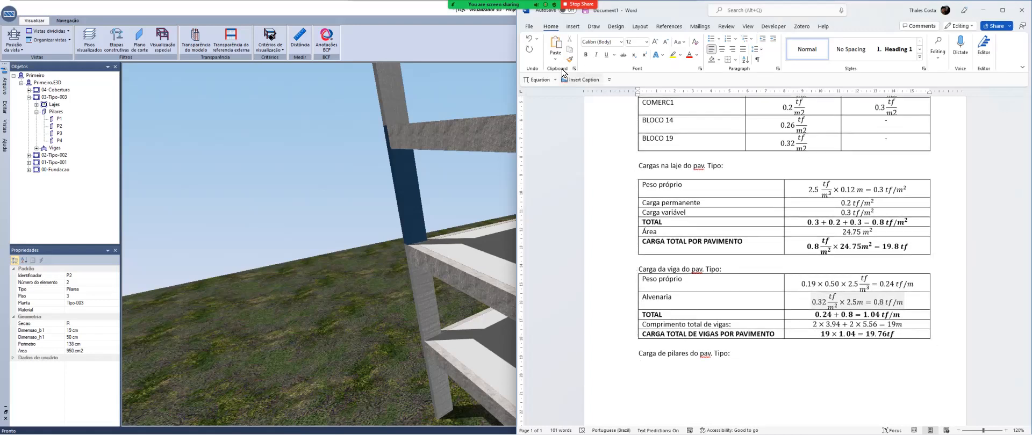
# Insert a two-column, two-row table under the column load heading and label its first row "Peso próprio"
pyautogui.click(573, 27)
pyautogui.click(581, 49)
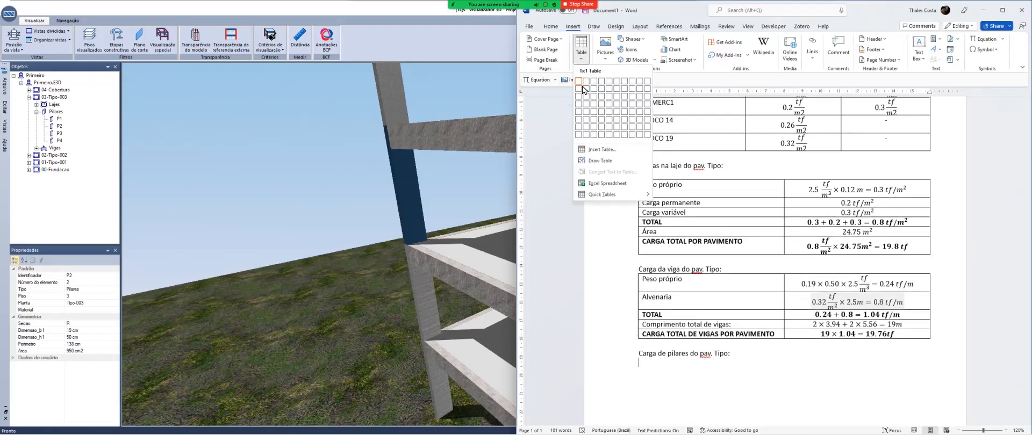
pyautogui.click(586, 88)
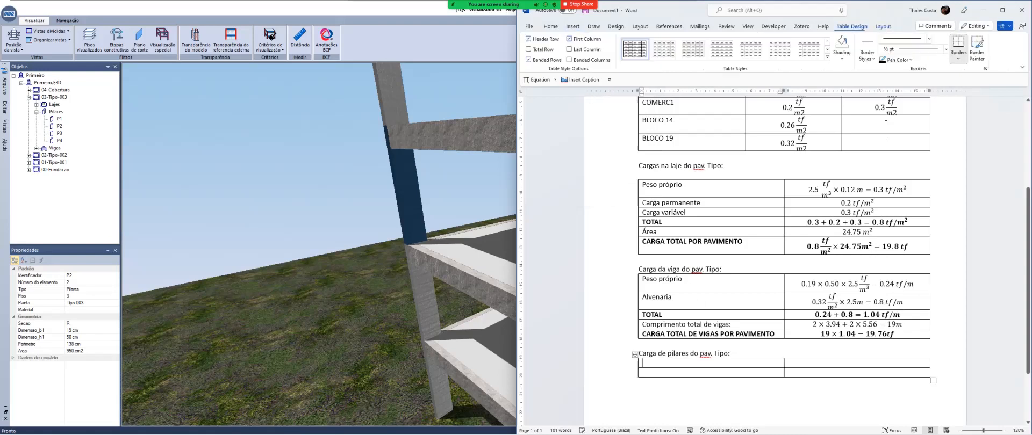
pyautogui.write('Peso pe')
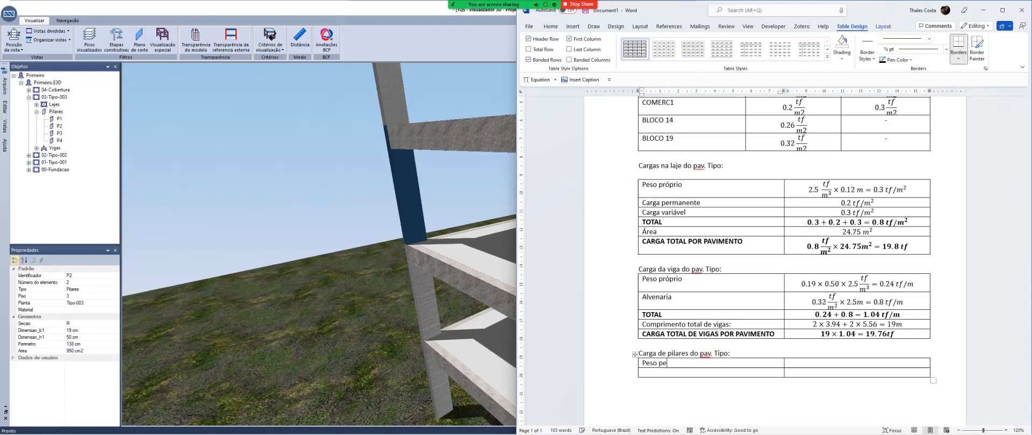
pyautogui.press('BackSpace')
pyautogui.write('ro')
pyautogui.press('BackSpace')
pyautogui.write('óprio')
# Enter the equation 0.19 × 0.50 × 2.80 in the value cell of the column table's first row
pyautogui.hotkey('alt', '=')
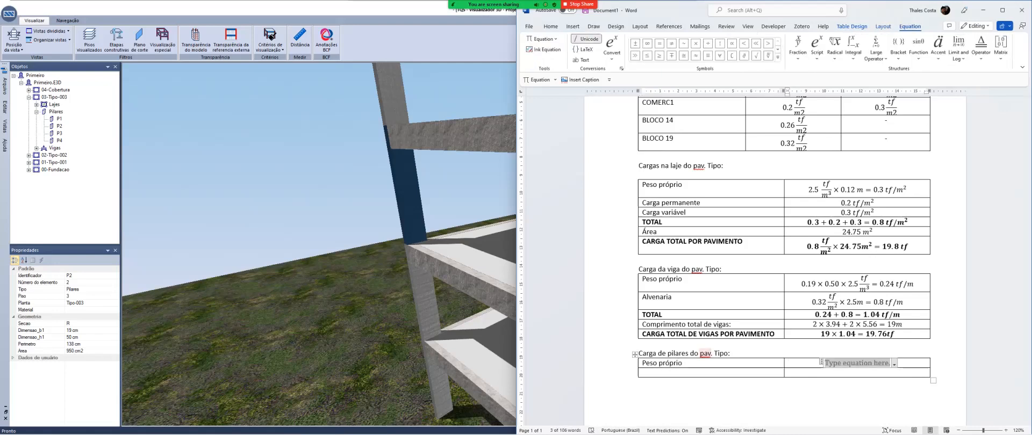
pyautogui.write('0.19\t')
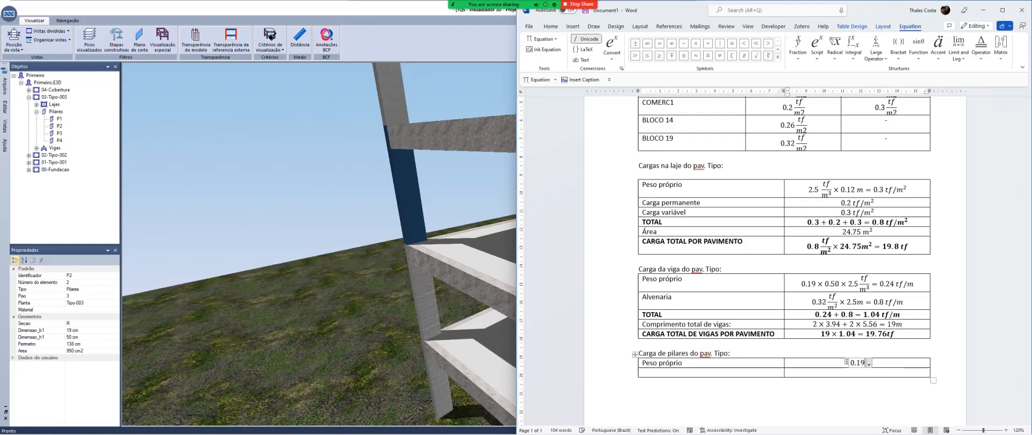
pyautogui.write('imes 0.50')
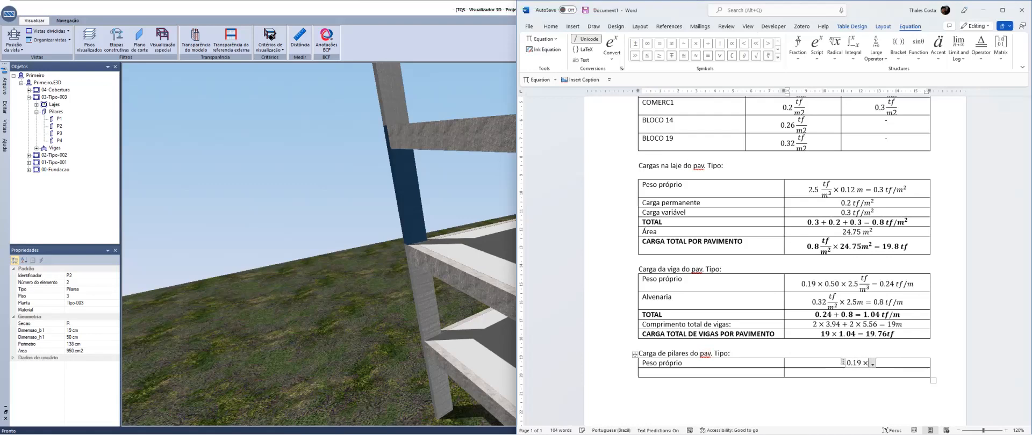
pyautogui.write('\tim')
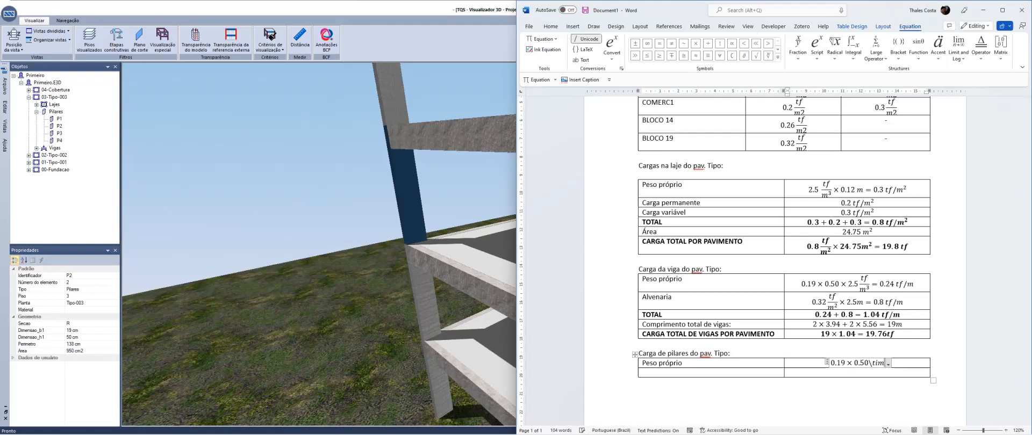
pyautogui.write('es 2.80')
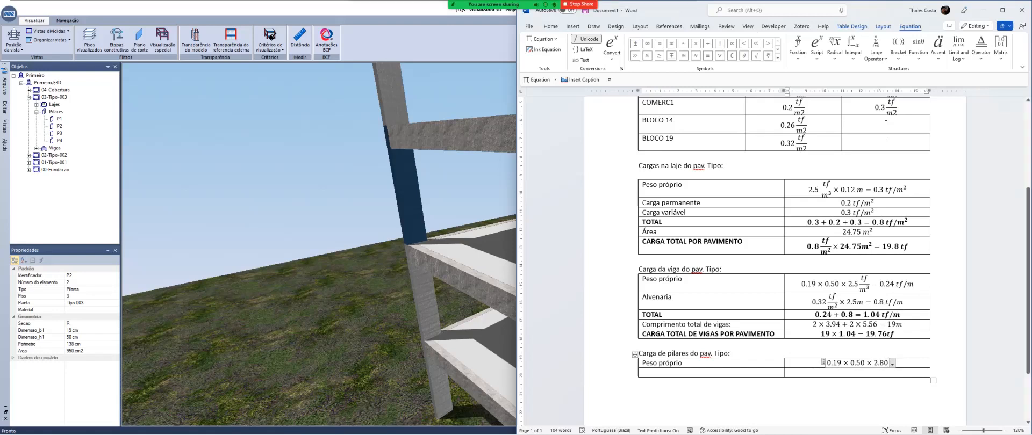
# Replace the column table's first row label with "Volume de concreto do pilar"
pyautogui.click(683, 364)
pyautogui.hotkey('ctrl', 'shift', 'Left')
pyautogui.hotkey('ctrl', 'shift', 'Left')
pyautogui.write('V')
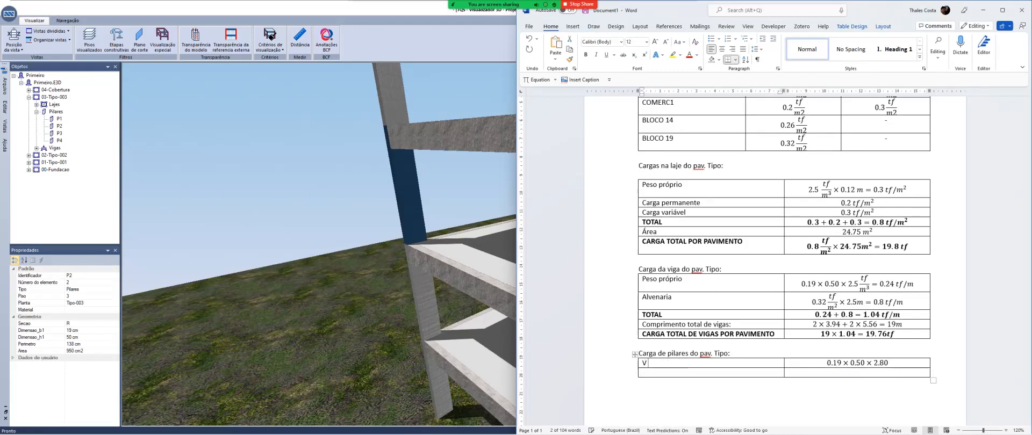
pyautogui.write('olume de concreto do pilar')
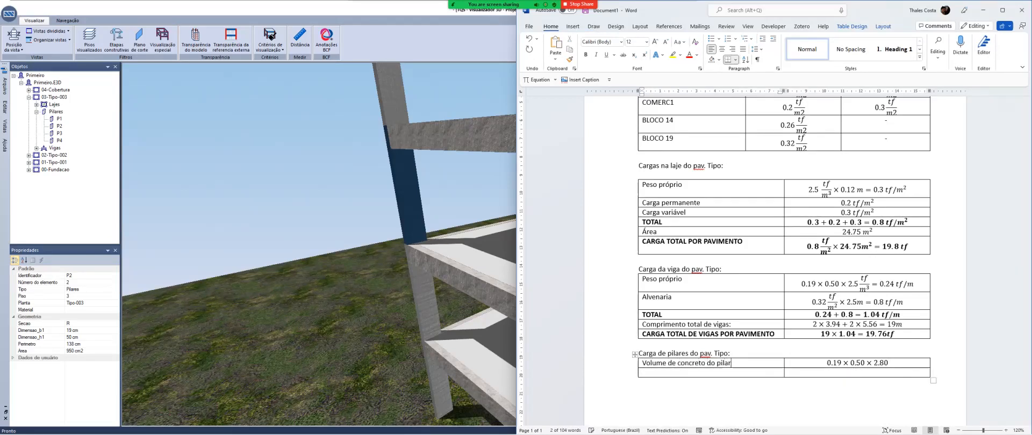
# Complete the column concrete volume equation with the result = 0.266m³
pyautogui.press('Tab')
pyautogui.press('End')
pyautogui.write('=')
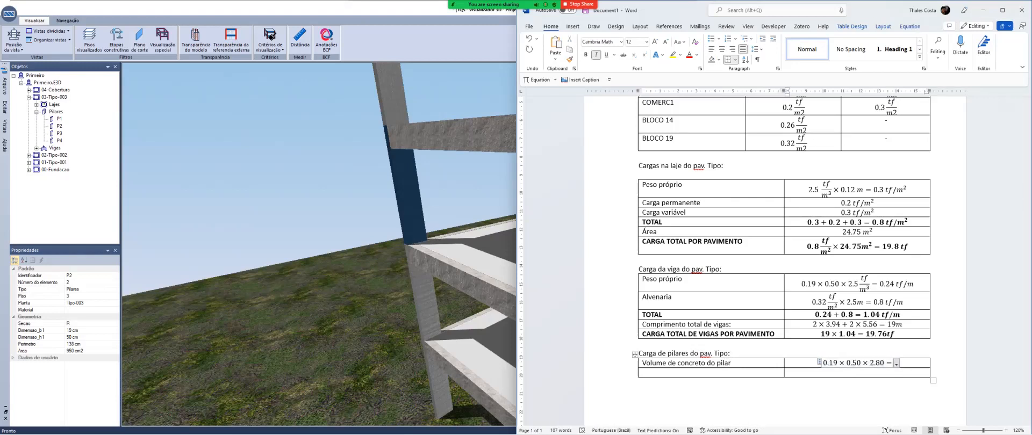
pyautogui.write('0.266m')
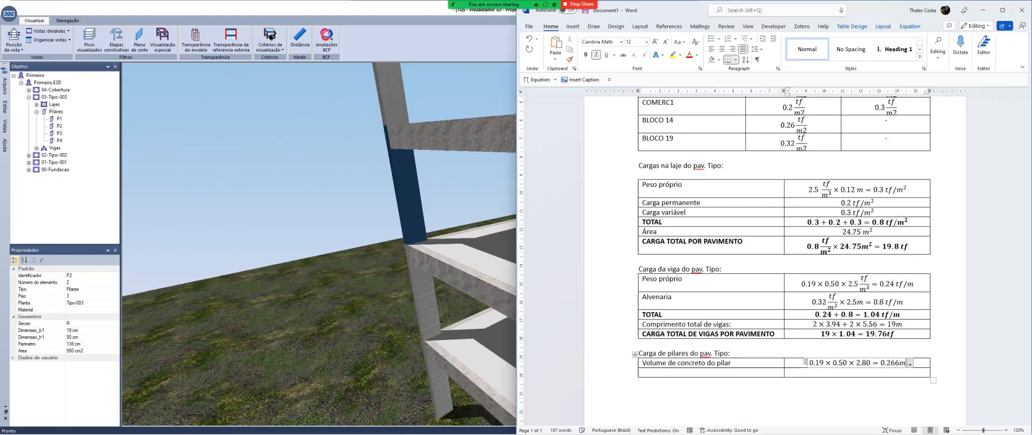
pyautogui.write('^3')
# Label the column table's second row "Peso próprio por pilar" and insert an empty equation beside it
pyautogui.click(642, 372)
pyautogui.write('C')
pyautogui.press('BackSpace')
pyautogui.write('Peso')
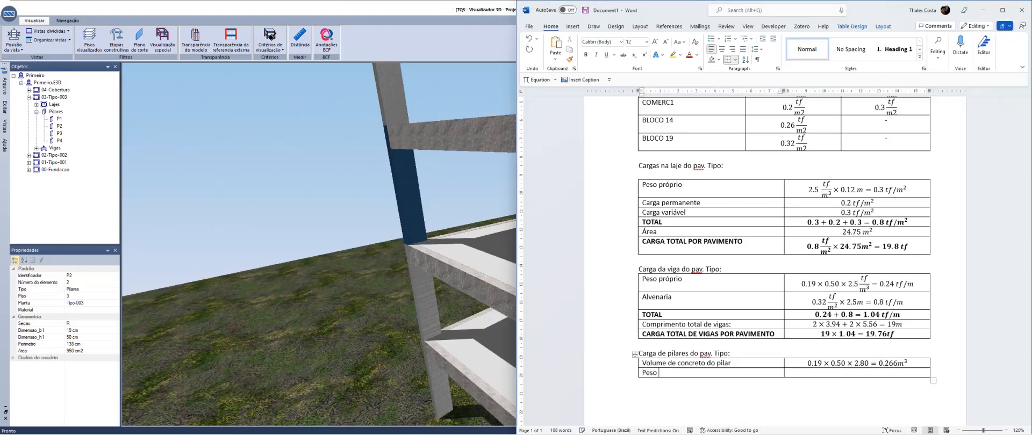
pyautogui.write(' próprio')
pyautogui.press('Tab')
pyautogui.hotkey('alt', '=')
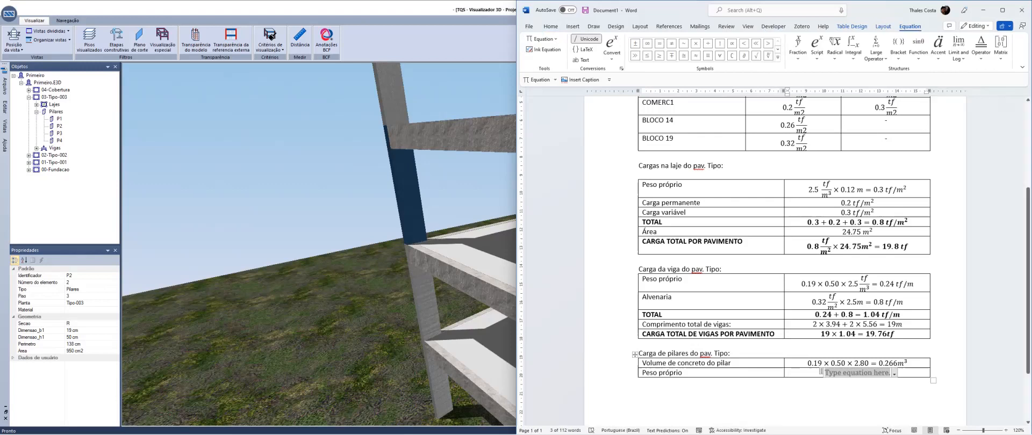
pyautogui.click(685, 373)
pyautogui.write('por pilar')
pyautogui.press('Tab')
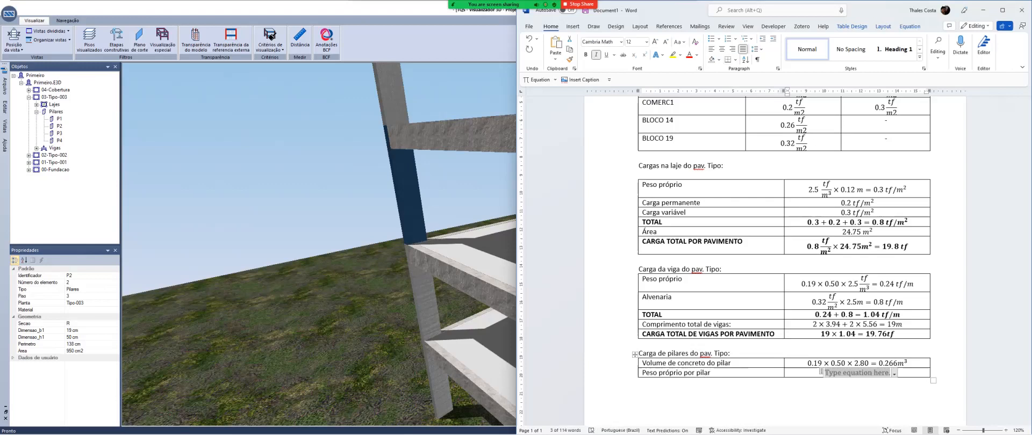
# Enter the self-weight per column equation 0.266 × 2.5 tf/m³ = 0.665 tf, with tf/m³ as a fraction
pyautogui.write('0.266')
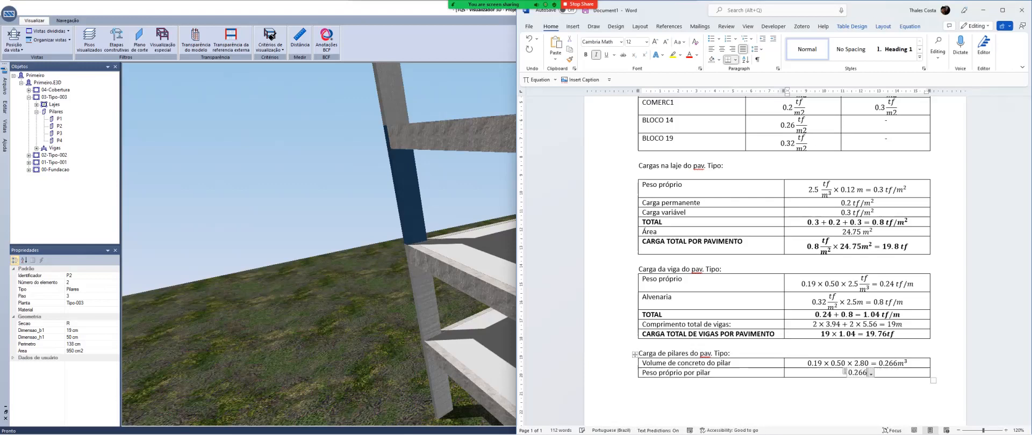
pyautogui.write('\times 2.5')
pyautogui.write('tf/m')
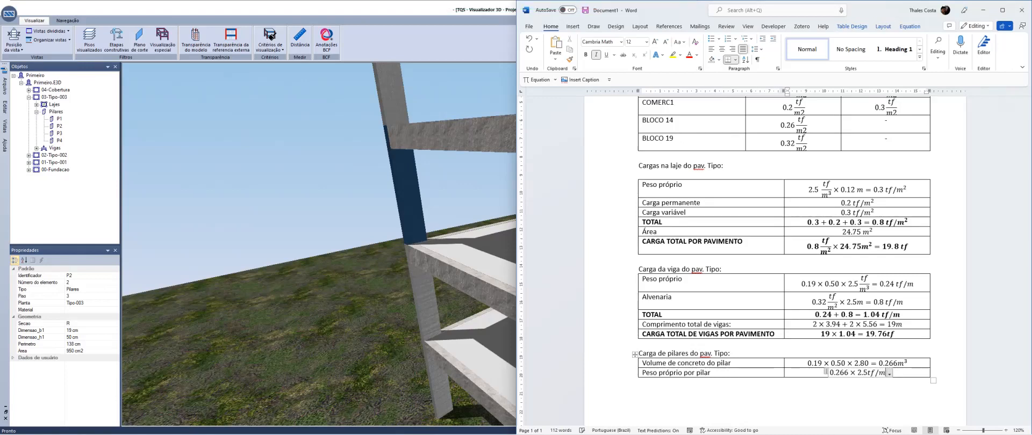
pyautogui.press('BackSpace')
pyautogui.press('BackSpace')
pyautogui.press('BackSpace')
pyautogui.press('BackSpace')
pyautogui.press('BackSpace')
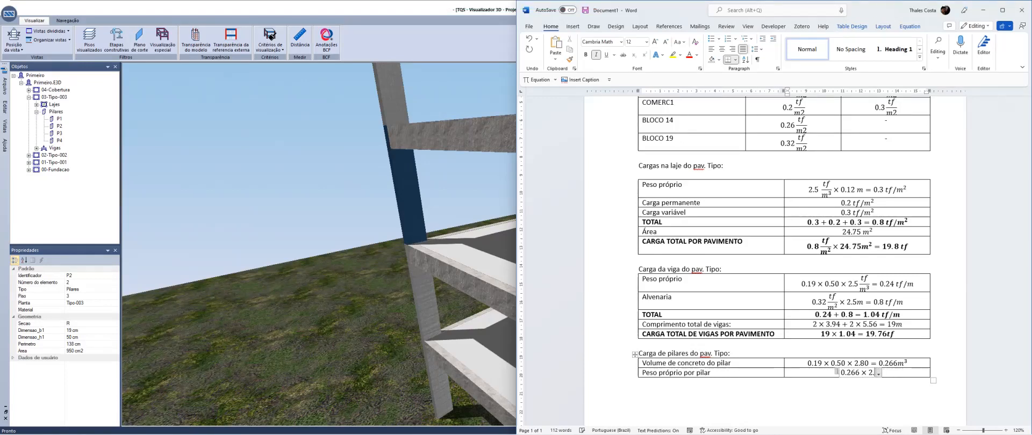
pyautogui.write('5 tf/')
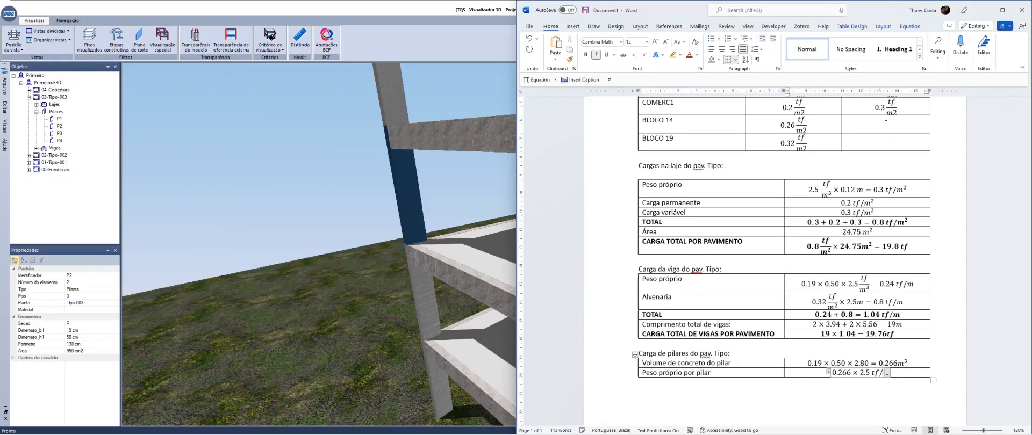
pyautogui.write('m^3 = ')
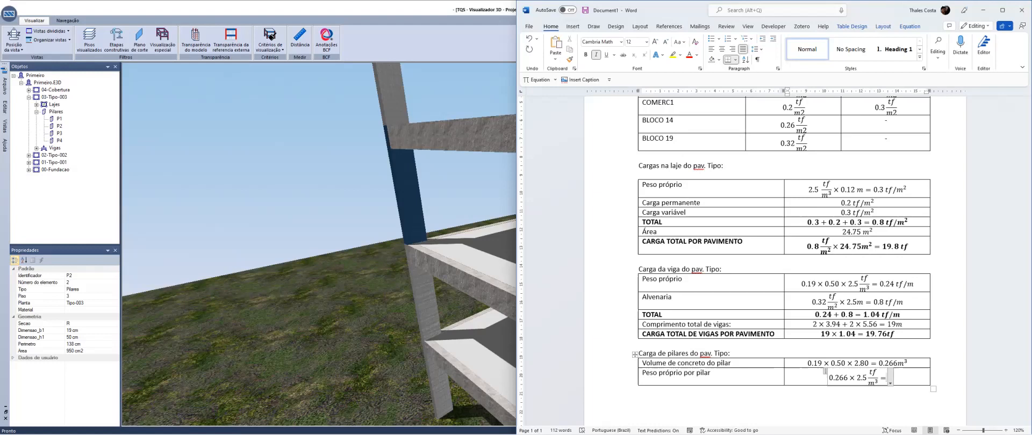
pyautogui.write('0.665')
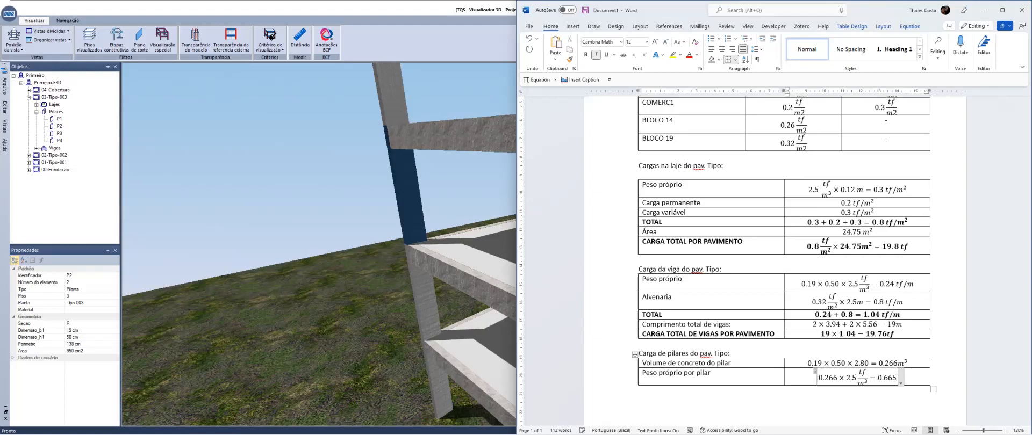
pyautogui.write(' tf')
# Add a third row to the column table labelled "TOTAL POR PAVIMENTO" and make the row bold
pyautogui.press('Tab')
pyautogui.write('TOTAL POR PAVIMENTO')
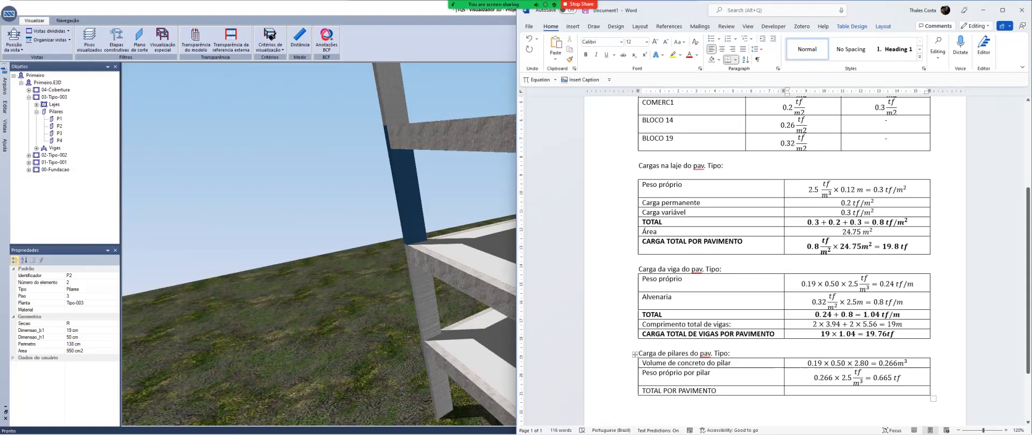
pyautogui.click(629, 392)
pyautogui.hotkey('ctrl', 'b')
# Enter the equation 4 × 0.665 = 2.66tf as the columns' total load per floor
pyautogui.click(857, 391)
pyautogui.hotkey('alt', '=')
pyautogui.write('4\t')
pyautogui.write('ime')
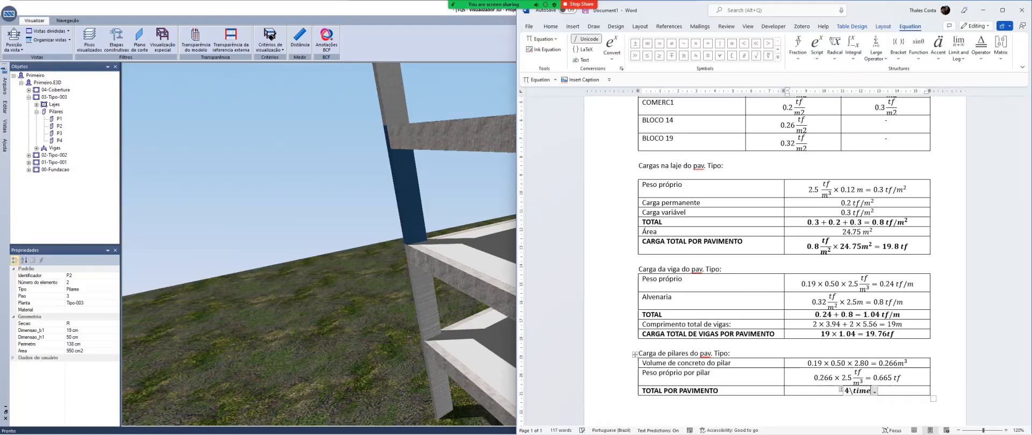
pyautogui.write('s 0.665=2.66tf')
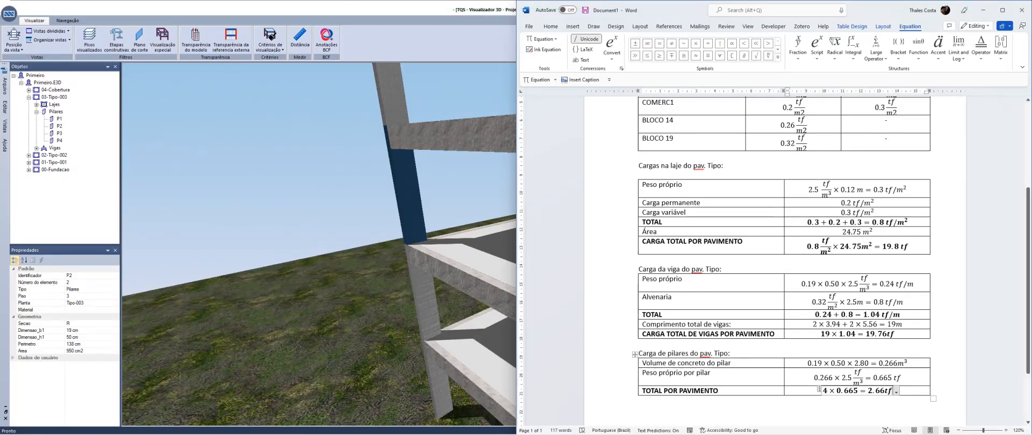
pyautogui.click(640, 401)
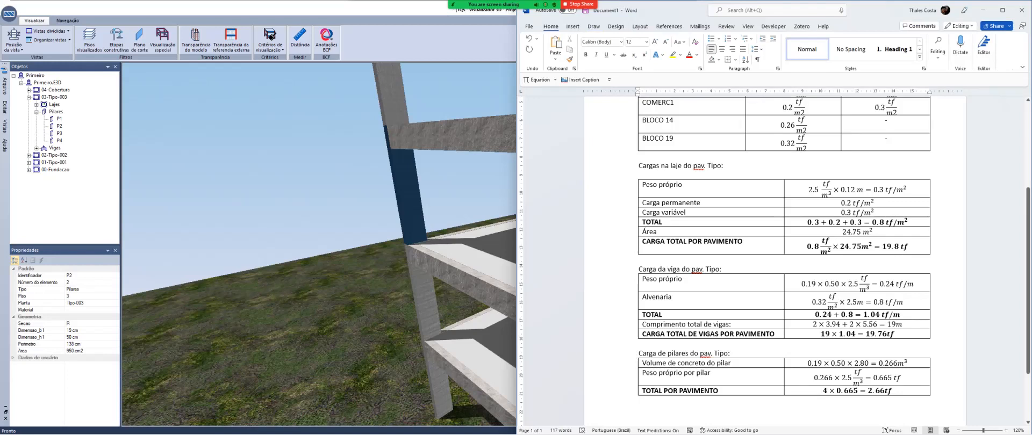
# Remove the blank line between the slab load heading and its table
pyautogui.scroll(2, 780, 258)
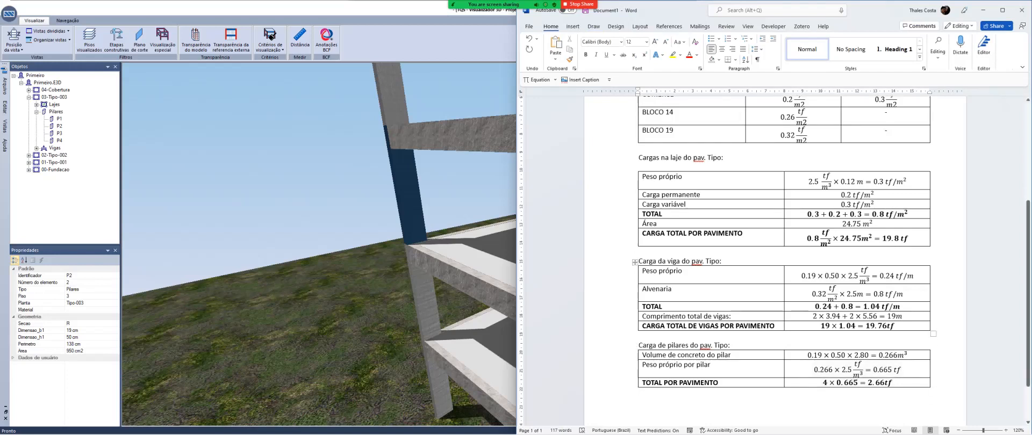
pyautogui.scroll(-1, 780, 258)
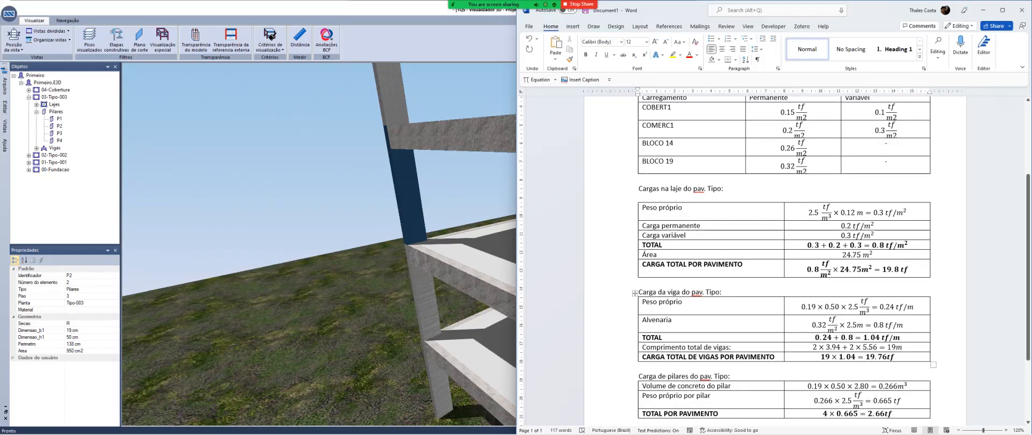
pyautogui.scroll(-2, 736, 238)
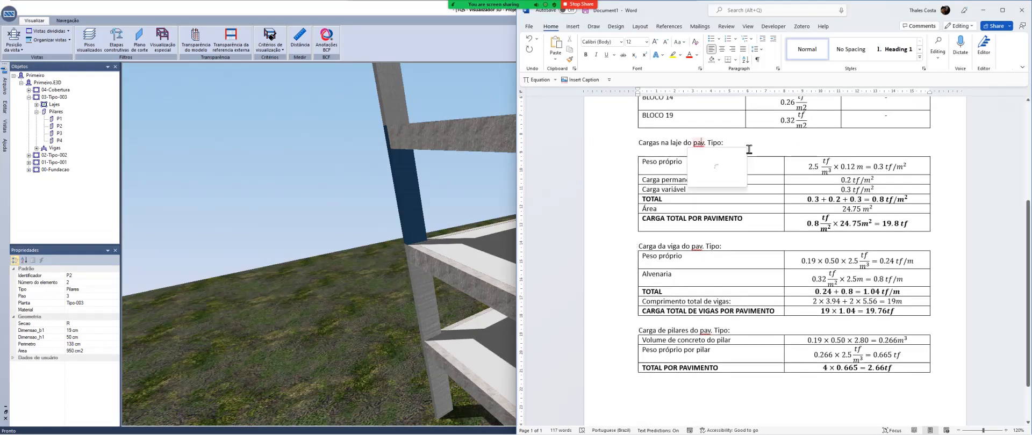
pyautogui.press('BackSpace')
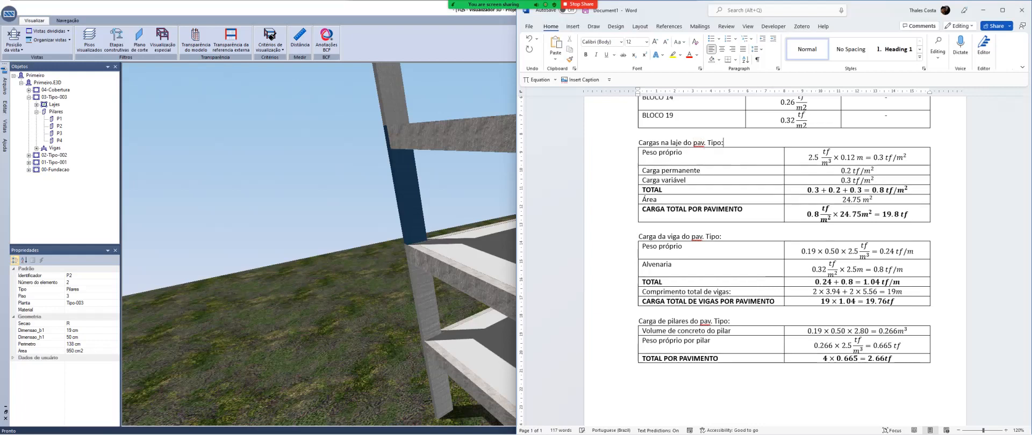
pyautogui.click(639, 377)
pyautogui.press('capslock')
pyautogui.write('cA')
pyautogui.press('BackSpace')
pyautogui.press('BackSpace')
pyautogui.press('capslock')
pyautogui.write('Carregamento')
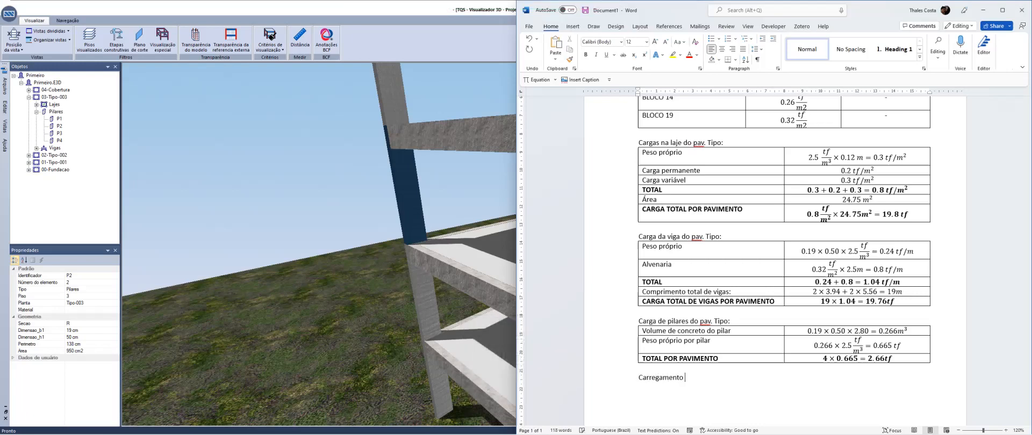
pyautogui.hotkey('shift', 'pageup')
pyautogui.scroll(1, 776, 263)
pyautogui.scroll(-1, 775, 263)
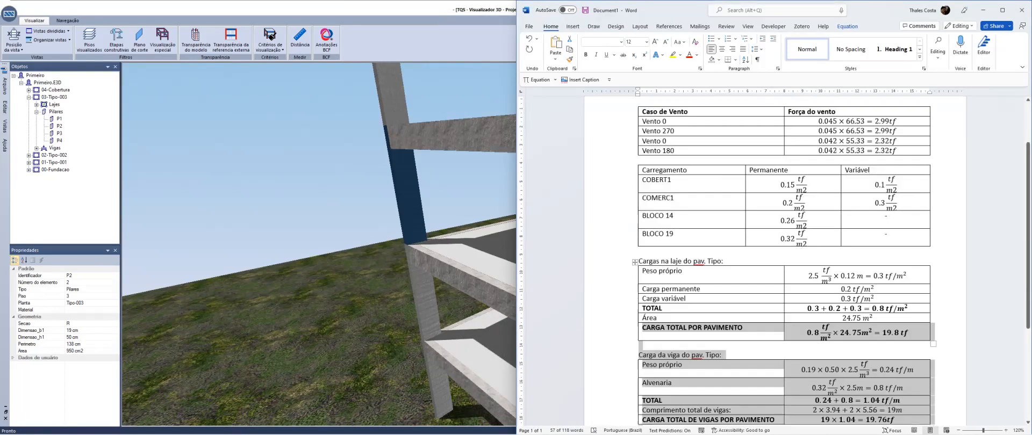
pyautogui.scroll(-3, 775, 263)
# Make the text line below the column load table read "Carga total por pavimento"
pyautogui.click(685, 342)
pyautogui.hotkey('shift', 'Home')
pyautogui.write('Caerga')
pyautogui.press('BackSpace')
pyautogui.press('BackSpace')
pyautogui.press('BackSpace')
pyautogui.press('BackSpace')
pyautogui.press('BackSpace')
pyautogui.write('r')
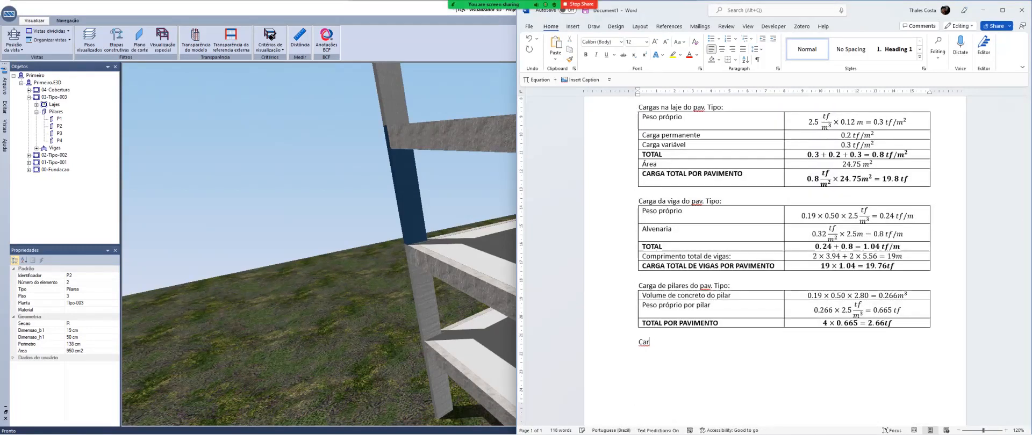
pyautogui.write('ga total por pavimento:')
# Add the equation 19.8 + 19.76 + 2.66 = 42.22 tf/pav. after the "Carga total por pavimento:" label
pyautogui.hotkey('alt', '=')
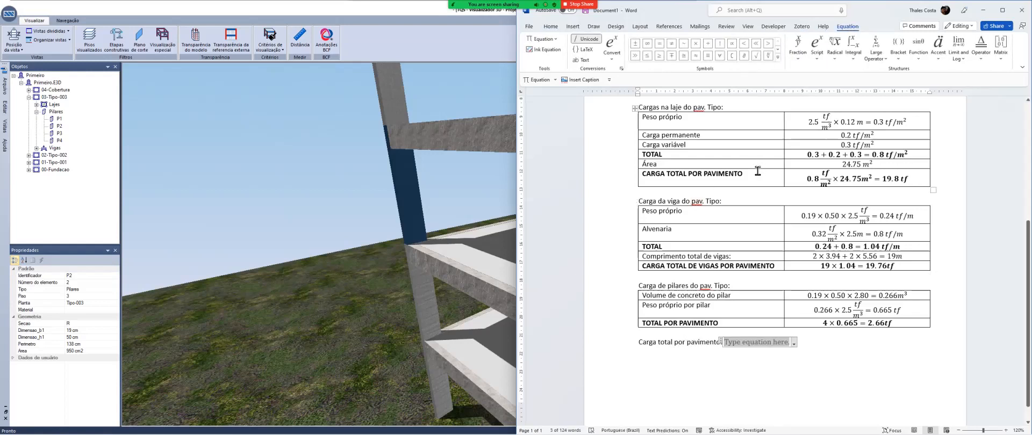
pyautogui.write('19.8 + ')
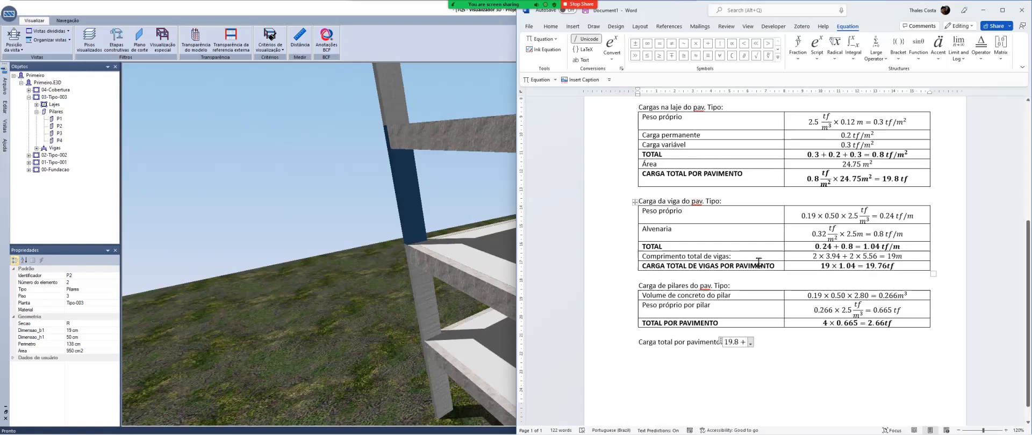
pyautogui.write('19.')
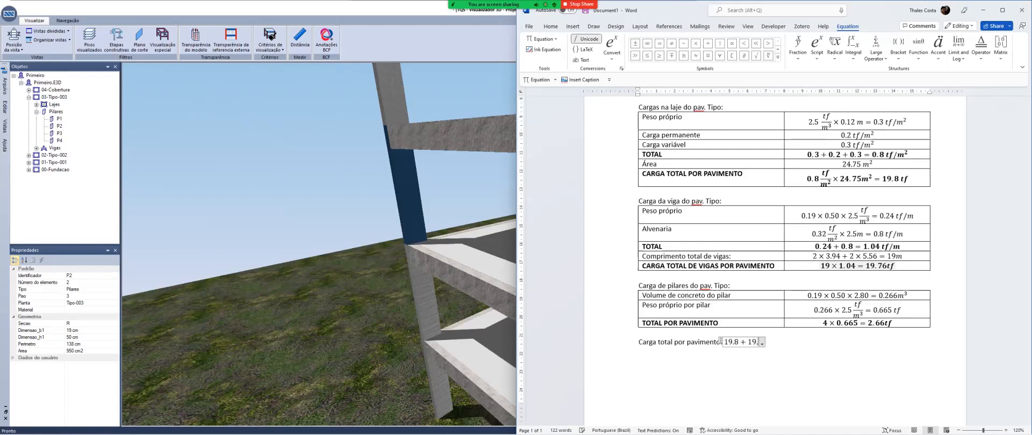
pyautogui.write('76 + ')
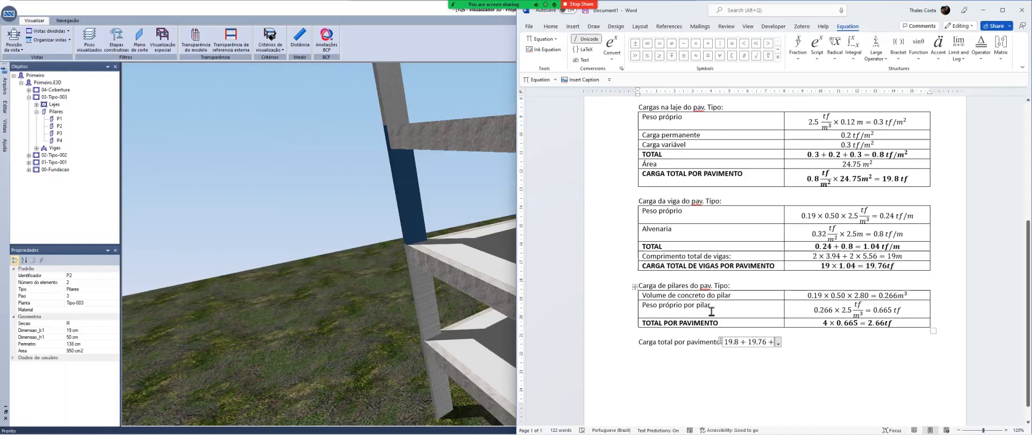
pyautogui.write('2.66 =')
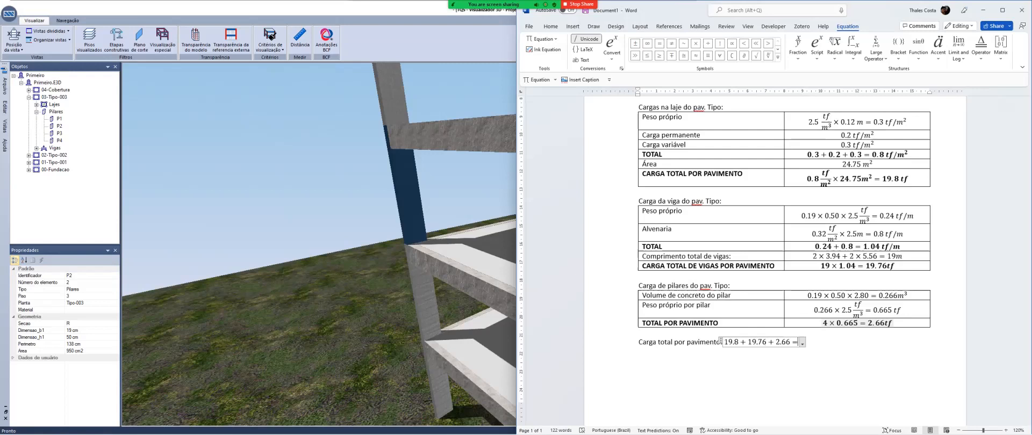
pyautogui.write('42.')
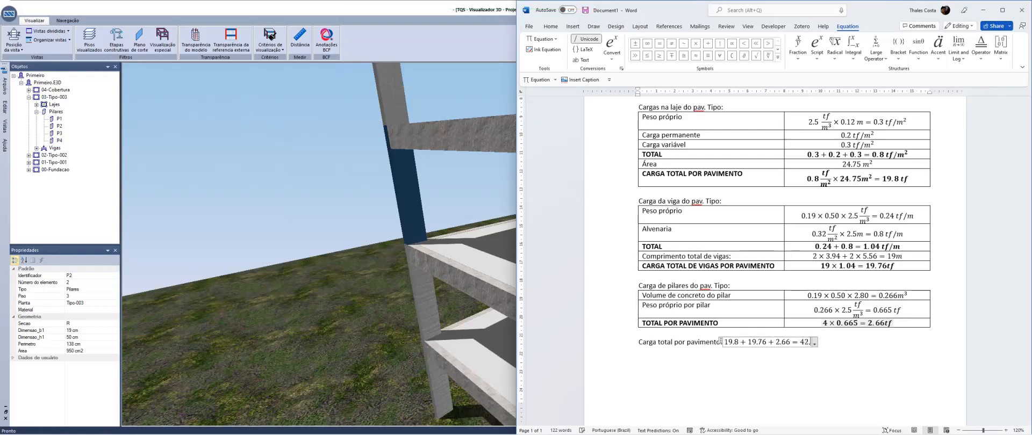
pyautogui.write('22 t')
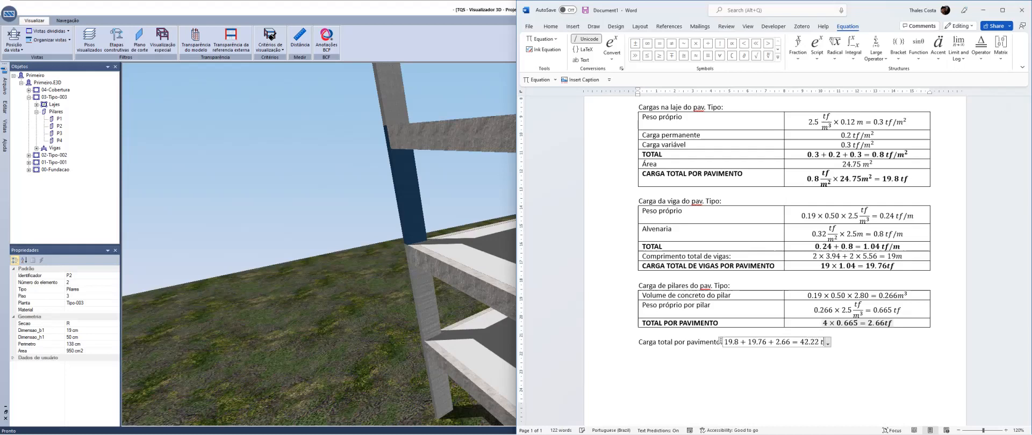
pyautogui.write('f/pav.')
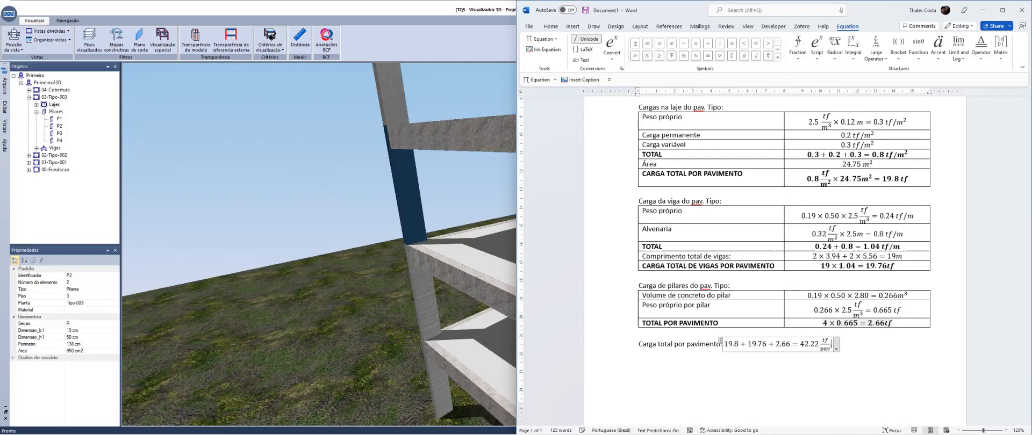
pyautogui.press('Right')
# Make the whole "Carga total por pavimento" line bold and increase its font size to 14
pyautogui.click(786, 343)
pyautogui.click(612, 342)
pyautogui.hotkey('ctrl', 'b')
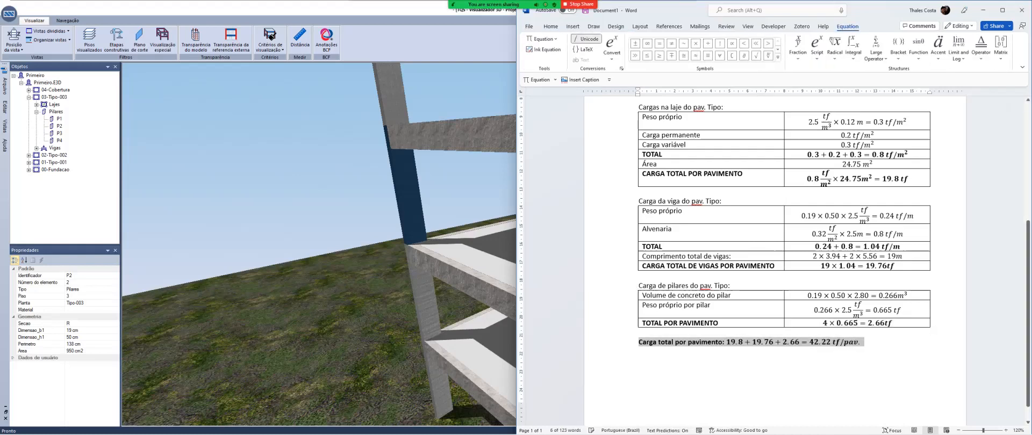
pyautogui.click(550, 27)
pyautogui.click(654, 43)
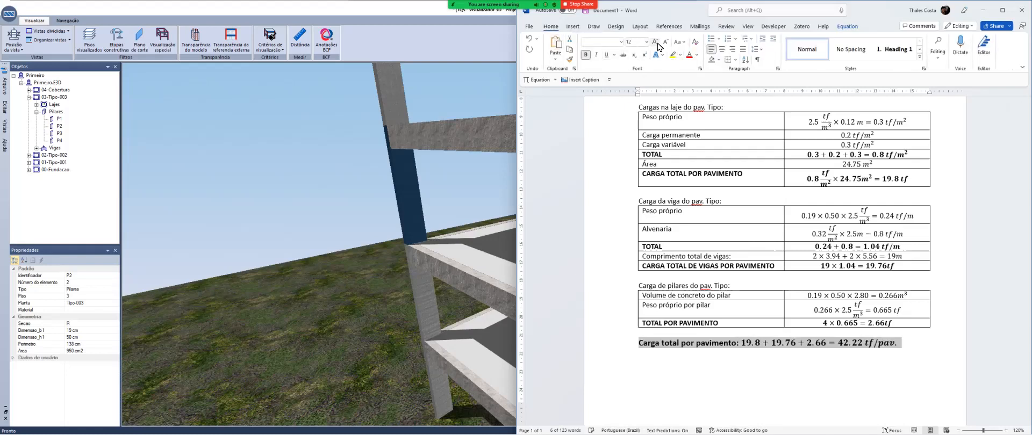
pyautogui.click(654, 43)
pyautogui.click(666, 45)
pyautogui.click(897, 344)
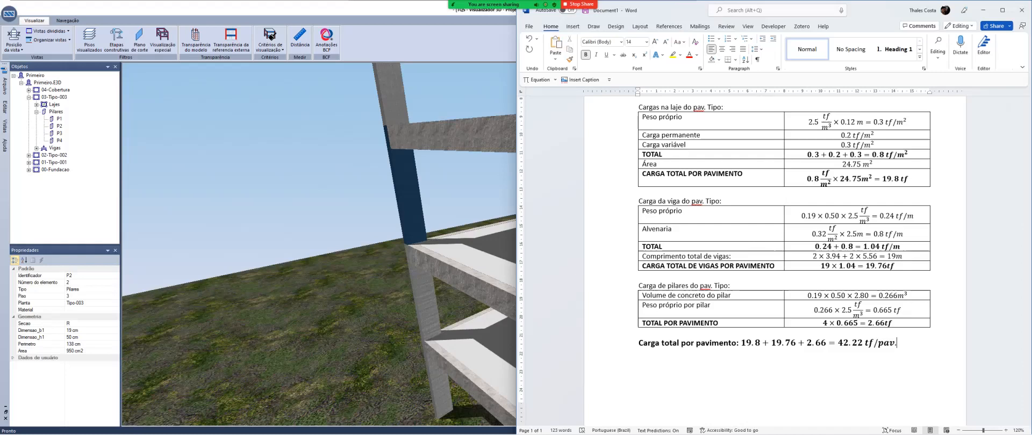
pyautogui.click(605, 344)
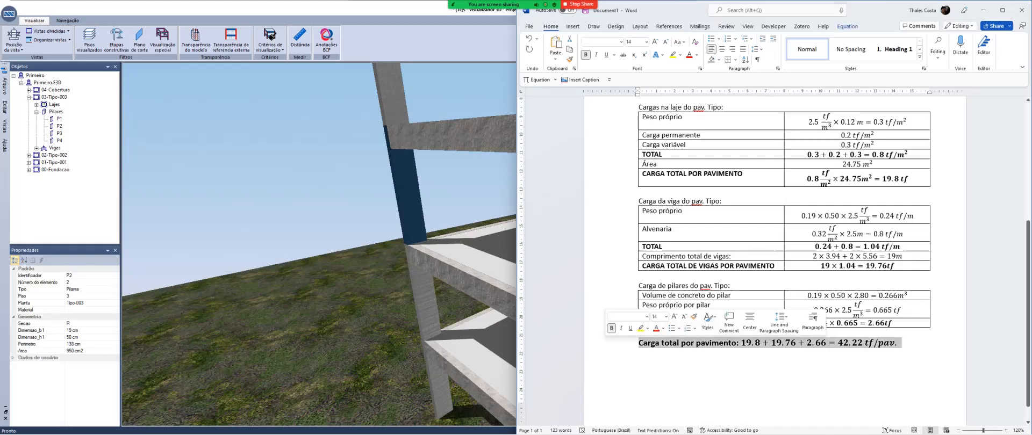
pyautogui.click(899, 343)
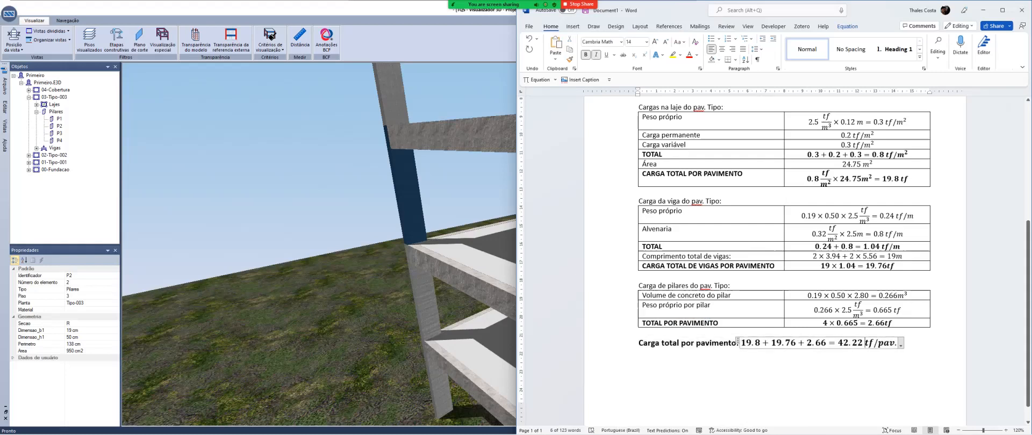
pyautogui.press('Right')
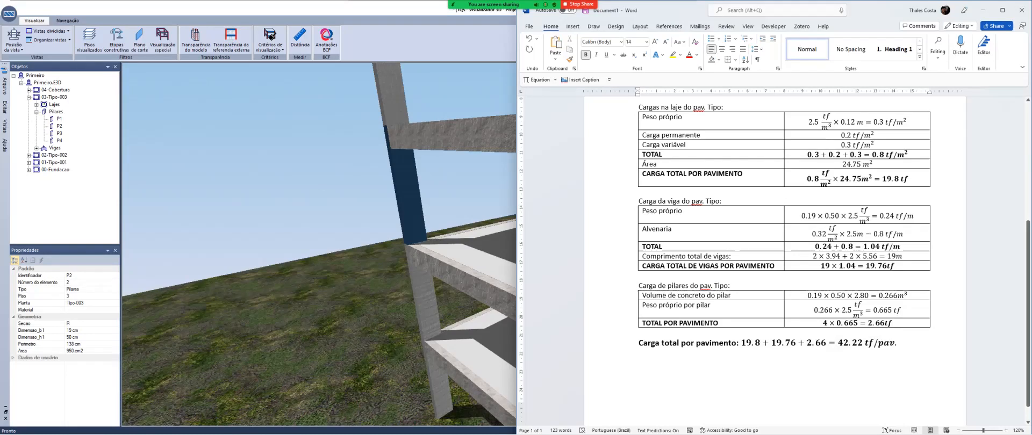
# Switch to TQS, close the 3D viewer and open the Tipo floor's structural model to examine its walls and loads
pyautogui.click(361, 268)
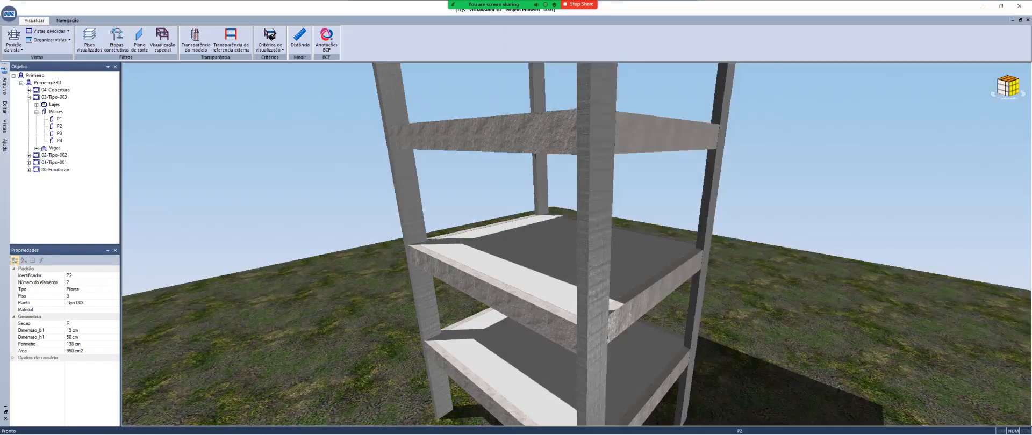
pyautogui.click(1019, 6)
pyautogui.click(454, 233)
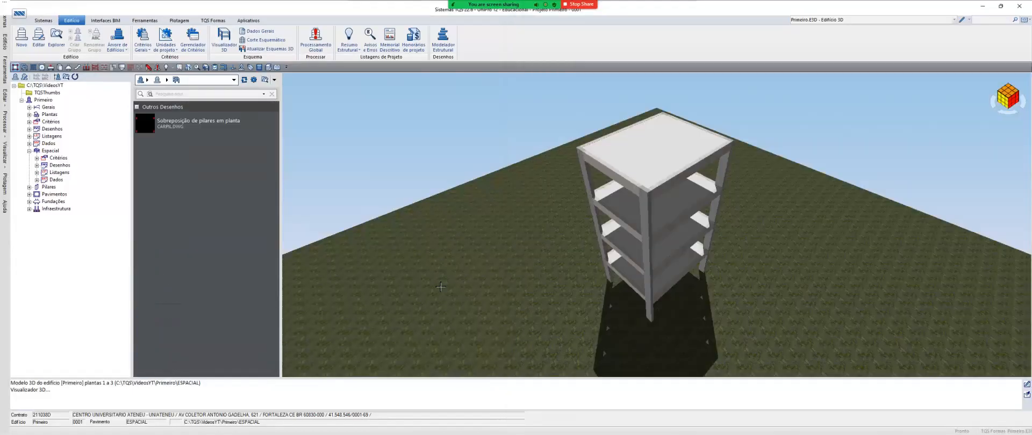
pyautogui.click(53, 194)
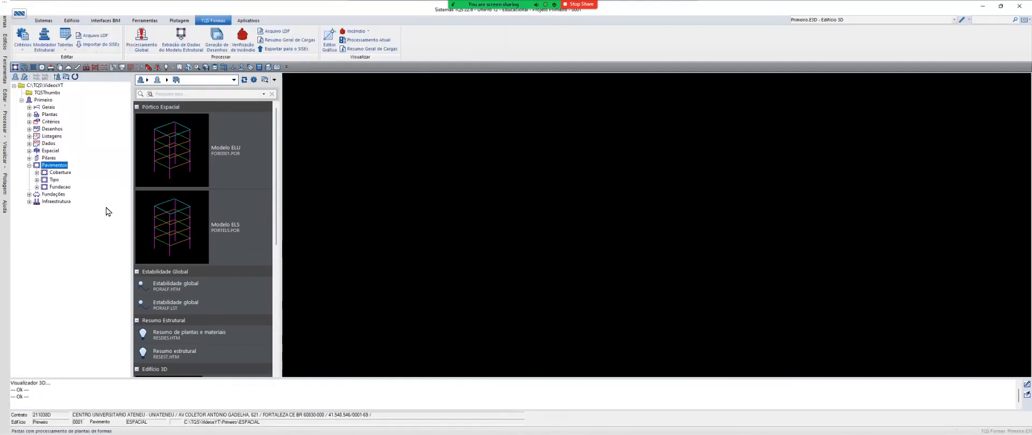
pyautogui.click(54, 179)
pyautogui.doubleClick(616, 235)
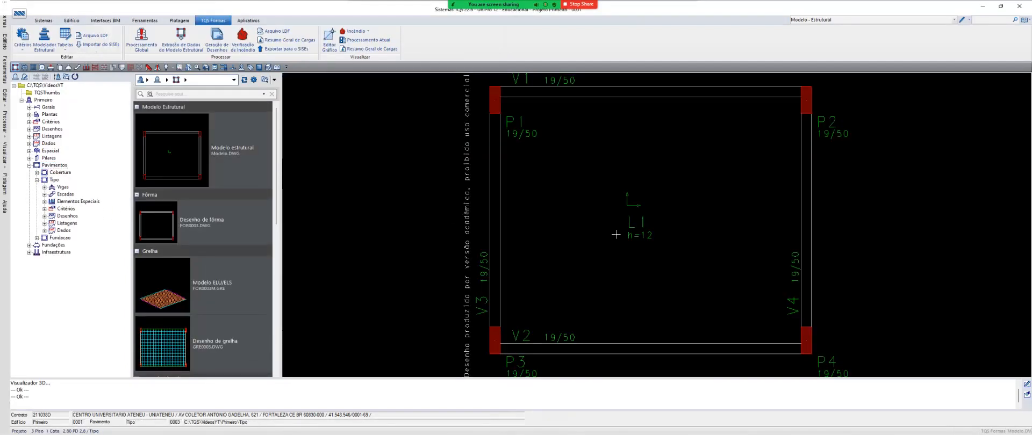
pyautogui.scroll(3, 381, 132)
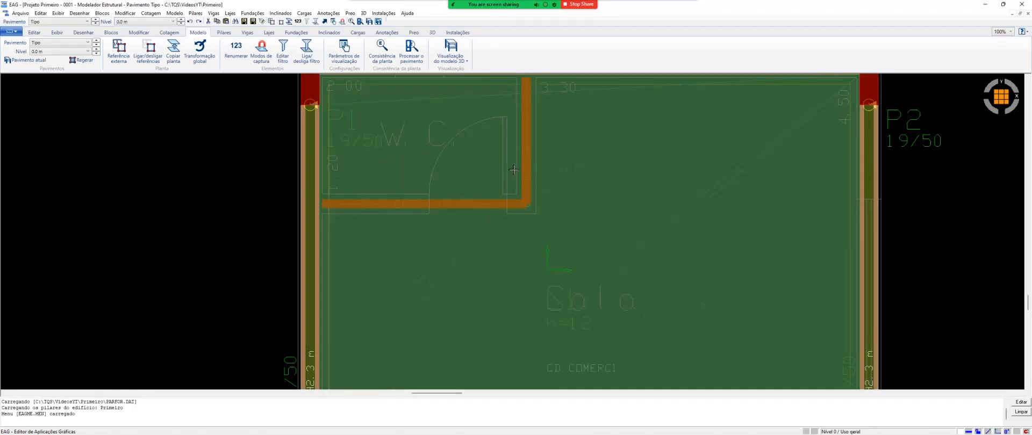
pyautogui.scroll(-2, 419, 321)
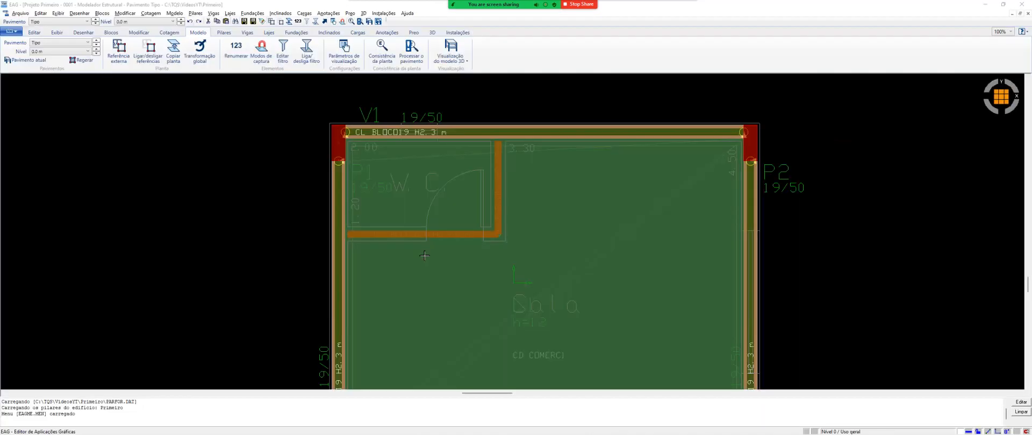
# Return to the Word document and add the label "Carregamento total vertical:" on a new line below the total load per floor
pyautogui.hotkey('alt', 'Tab')
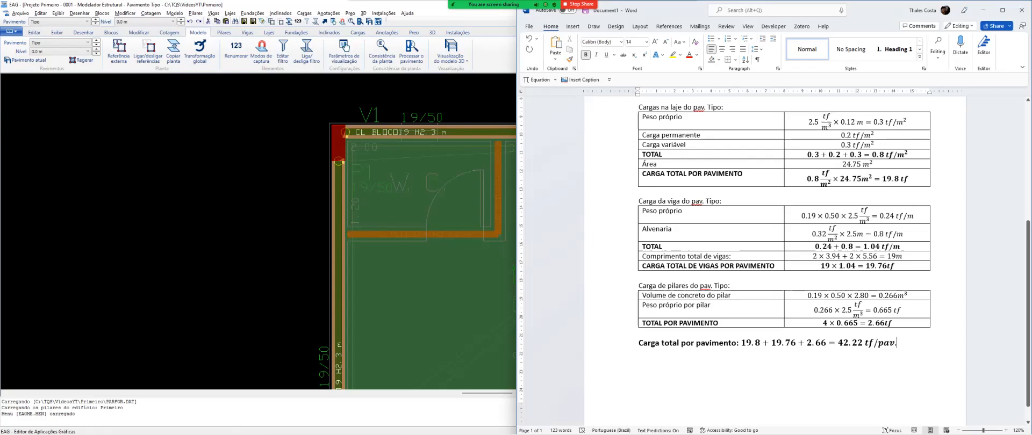
pyautogui.scroll(3, 779, 263)
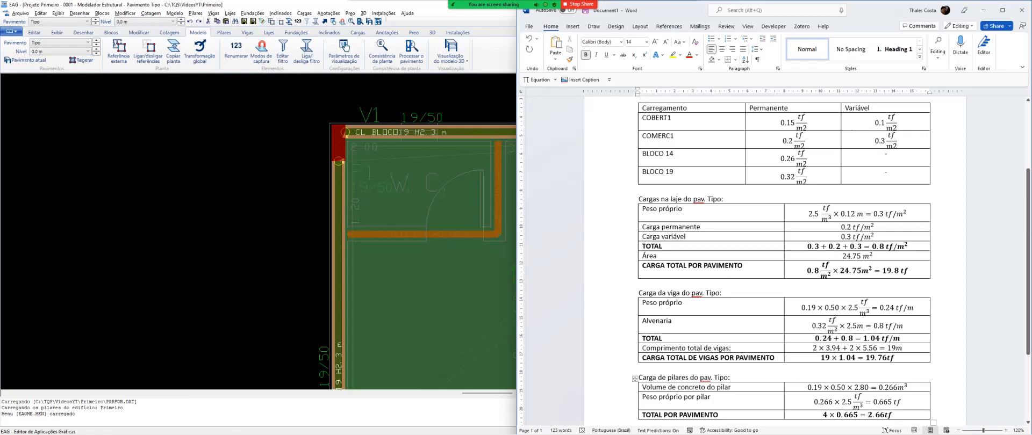
pyautogui.click(745, 294)
pyautogui.scroll(-3, 763, 296)
pyautogui.click(697, 330)
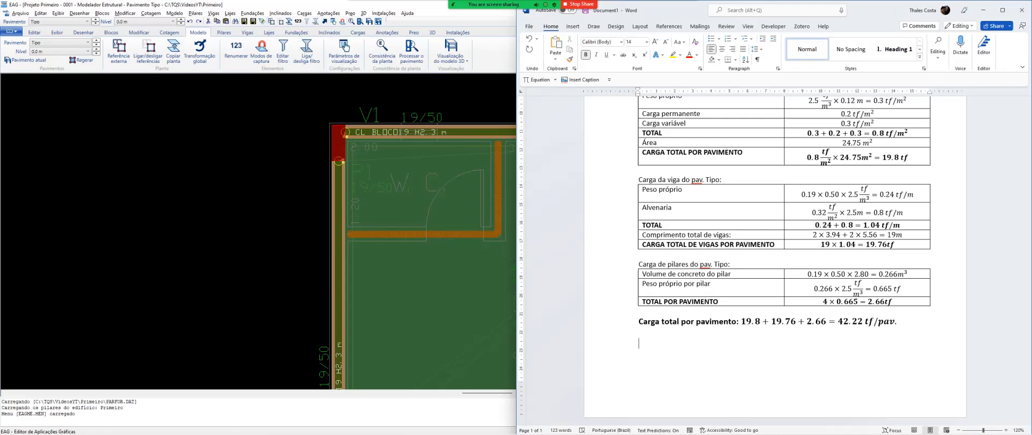
pyautogui.write('Carregamento total d')
pyautogui.press('BackSpace')
pyautogui.write('vertical:')
# Start an equation after the total vertical load label with the typical floors' term 42.22 × 3 +
pyautogui.hotkey('alt', '=')
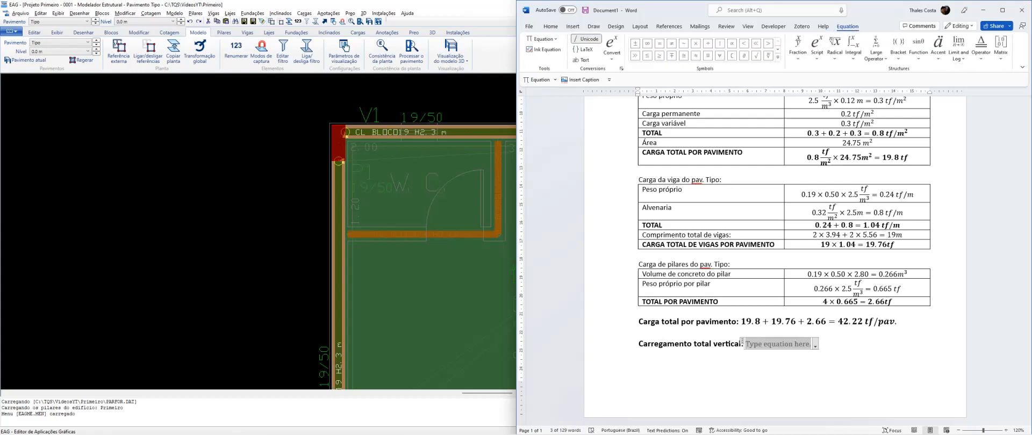
pyautogui.write('42.22')
pyautogui.write('\\times ')
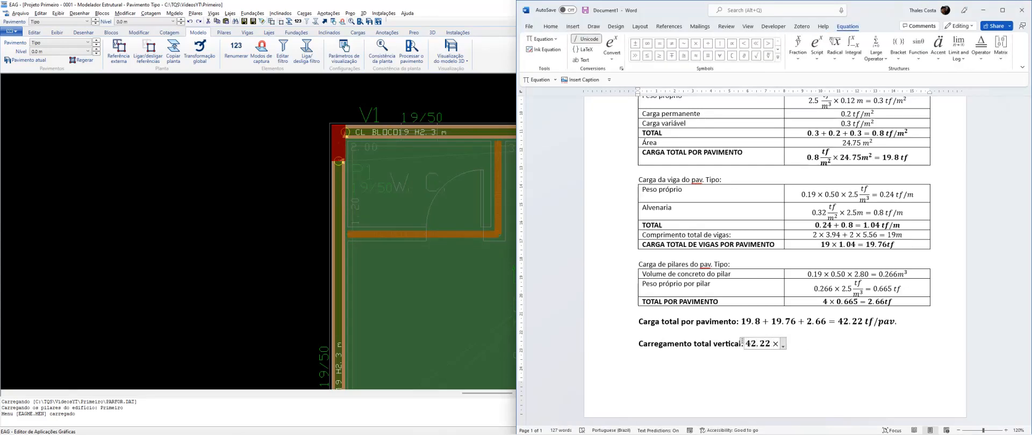
pyautogui.write('3+')
# Extend the total vertical load equation with the roof slab term 0.6 × 19.8 +
pyautogui.scroll(3, 613, 233)
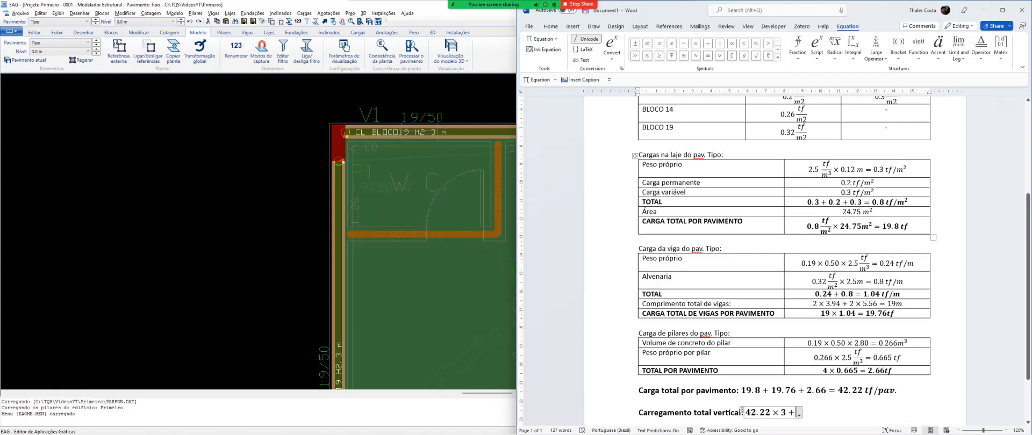
pyautogui.write('0.7')
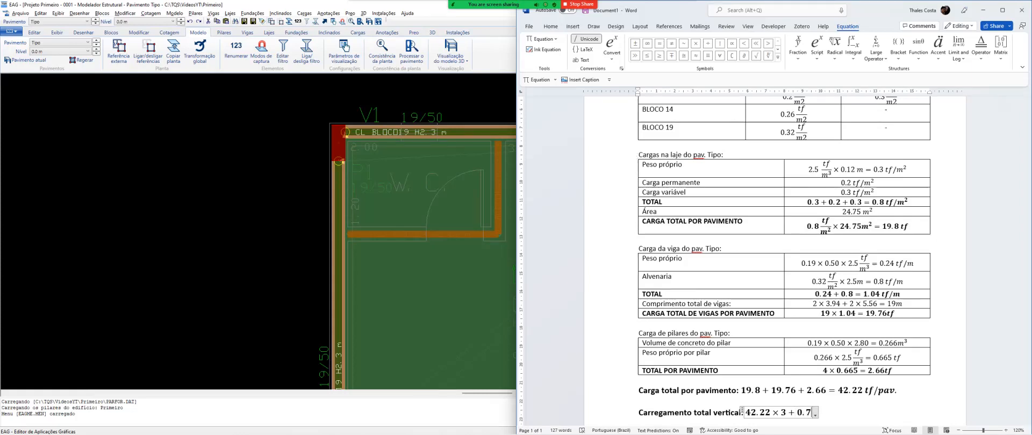
pyautogui.press('BackSpace')
pyautogui.write('6')
pyautogui.write('\times ')
pyautogui.write('1')
pyautogui.write('9.8')
pyautogui.write('+')
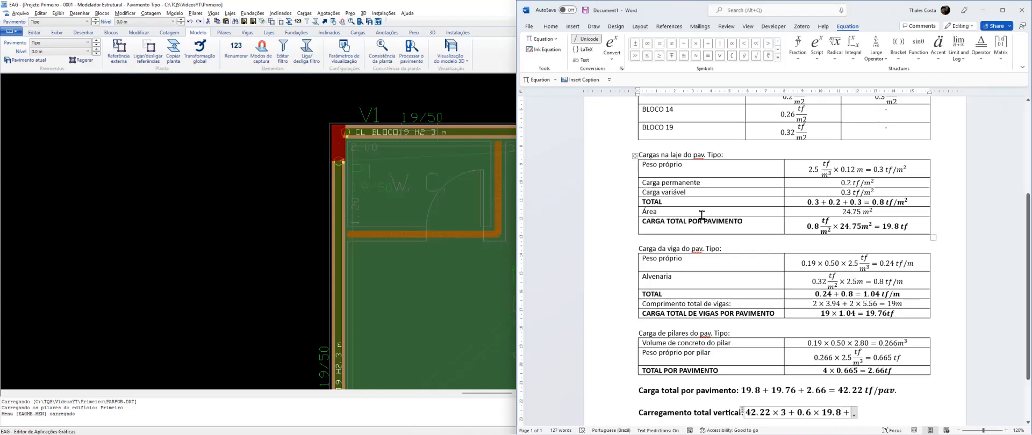
# Append the beam and column terms 0.24 × 19 + 2.66 to the total vertical load equation
pyautogui.scroll(-2, 780, 242)
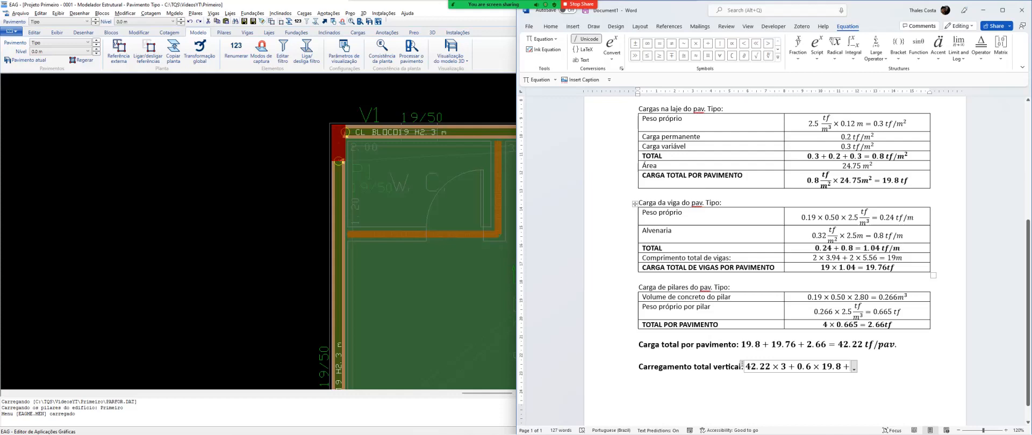
pyautogui.click(622, 250)
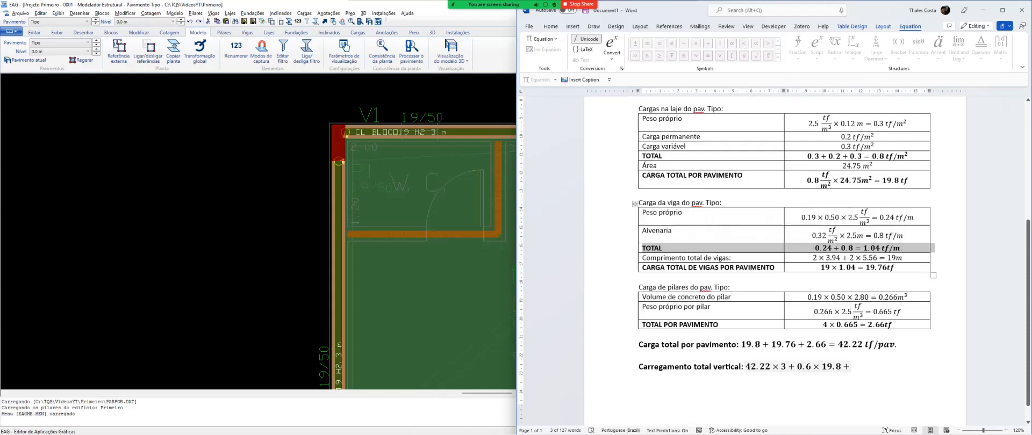
pyautogui.click(849, 367)
pyautogui.write('0.24')
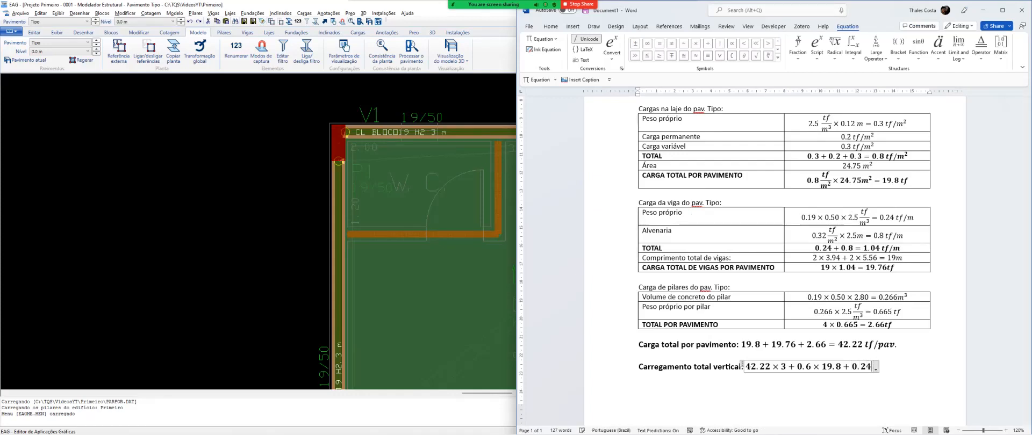
pyautogui.write('\\times ')
pyautogui.write('19')
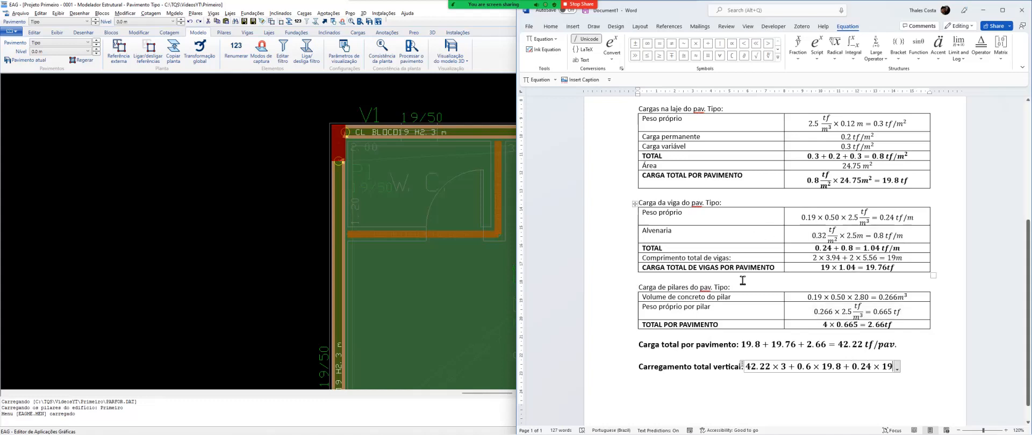
pyautogui.write('+ 2.66')
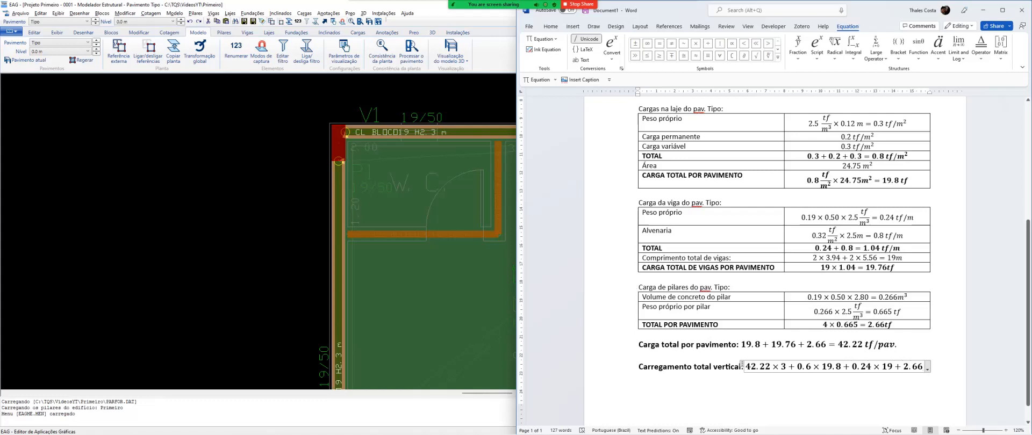
# Enclose 0.6 × 19.8 + 0.24 × 19 + 2.66 in parentheses within the equation and select the enclosed terms
pyautogui.click(797, 367)
pyautogui.write('(')
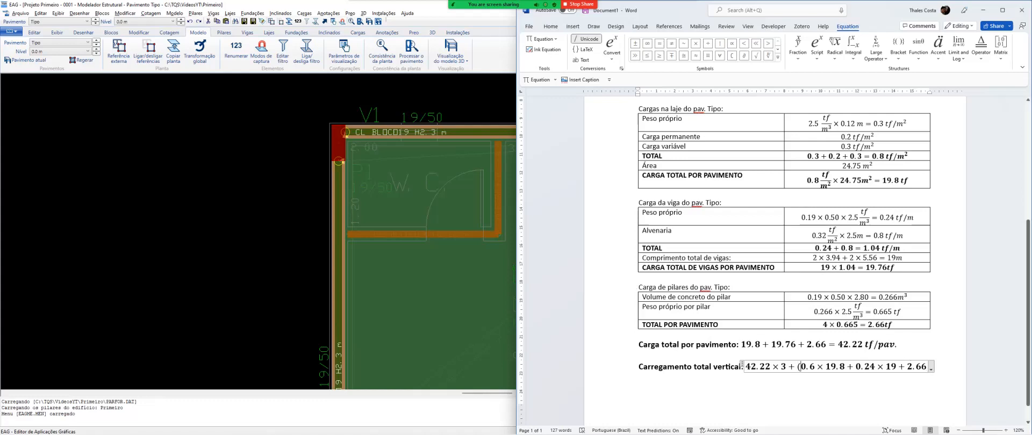
pyautogui.write(')')
pyautogui.moveTo(801, 367); pyautogui.dragTo(927, 367)
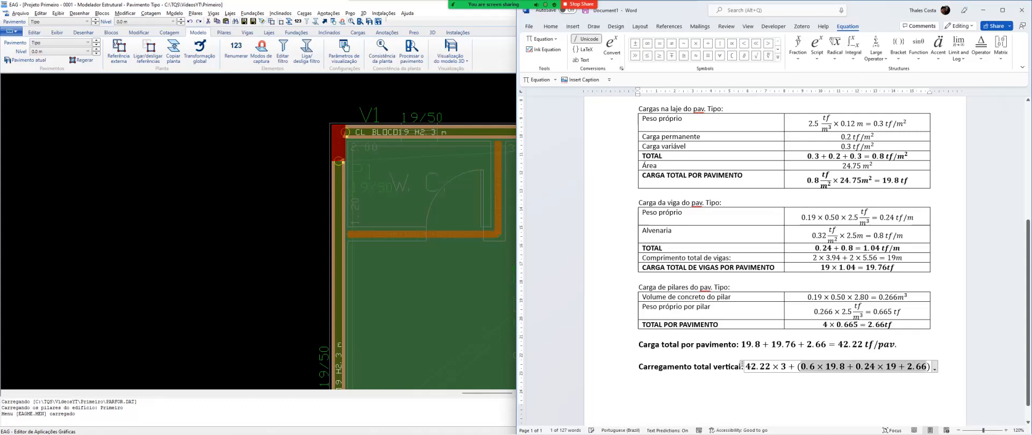
# Complete the total vertical load equation with the result = 145.76tf
pyautogui.click(930, 367)
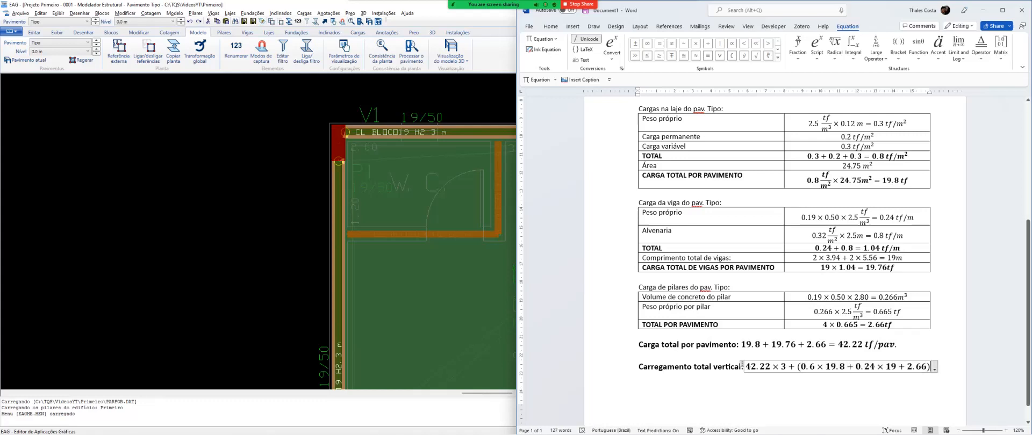
pyautogui.write('=')
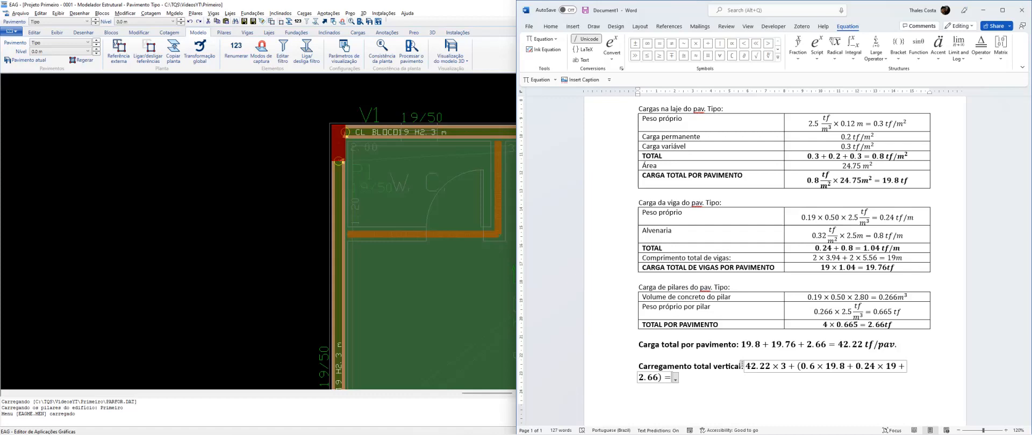
pyautogui.write('145.76tf')
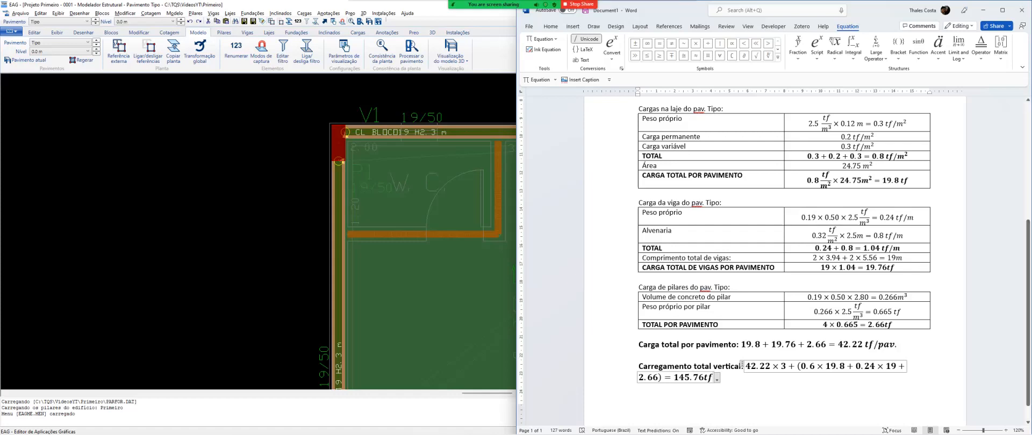
# Break the total vertical load equation before the equals sign so the result sits on its own line
pyautogui.click(744, 378)
pyautogui.click(664, 378)
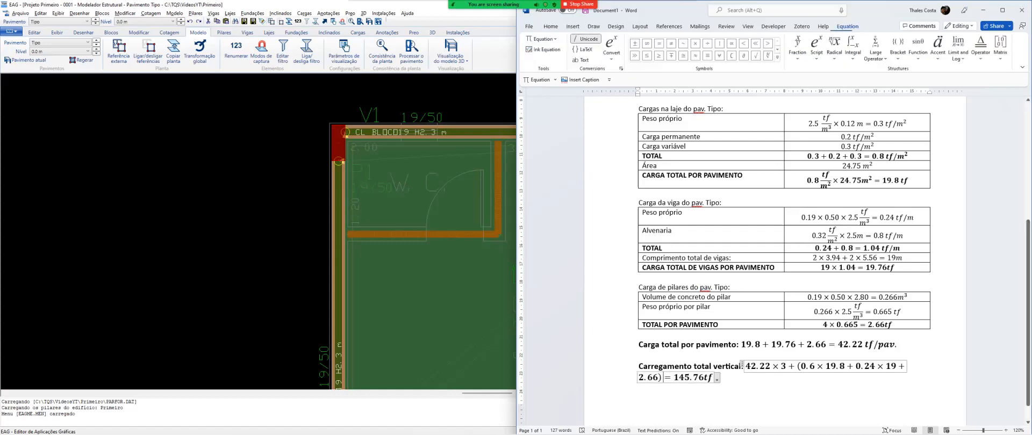
pyautogui.press('Return')
pyautogui.click(811, 378)
pyautogui.press('Right')
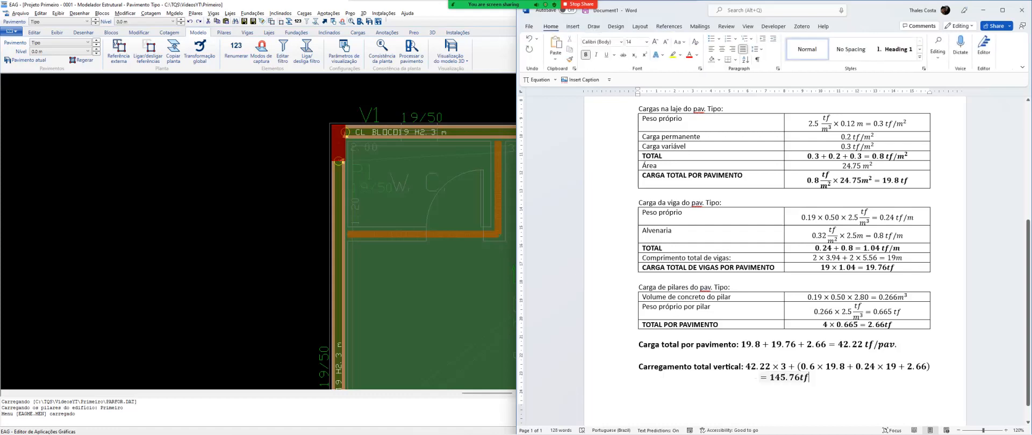
# Check the roof slab term 0.6 × 19.8 against the COBERT1 and COMERC1 loads and the slab's self-weight
pyautogui.moveTo(805, 367); pyautogui.dragTo(845, 368)
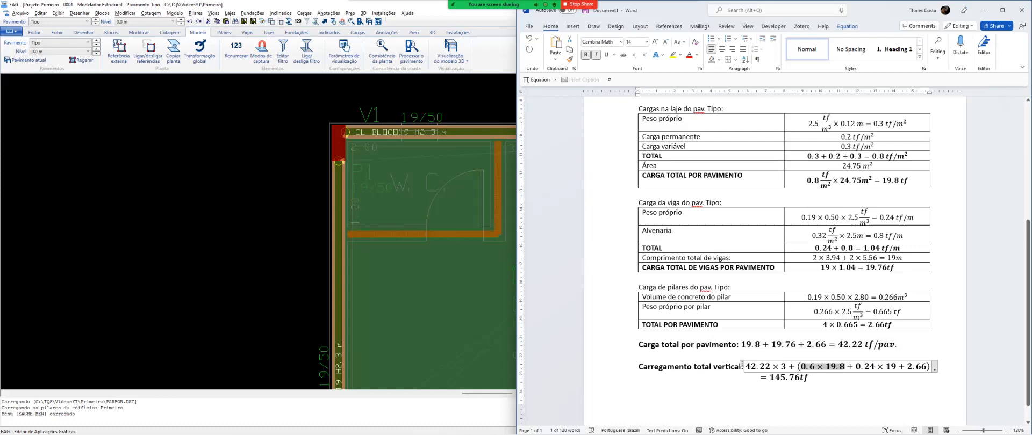
pyautogui.scroll(4, 784, 261)
pyautogui.scroll(-2, 774, 258)
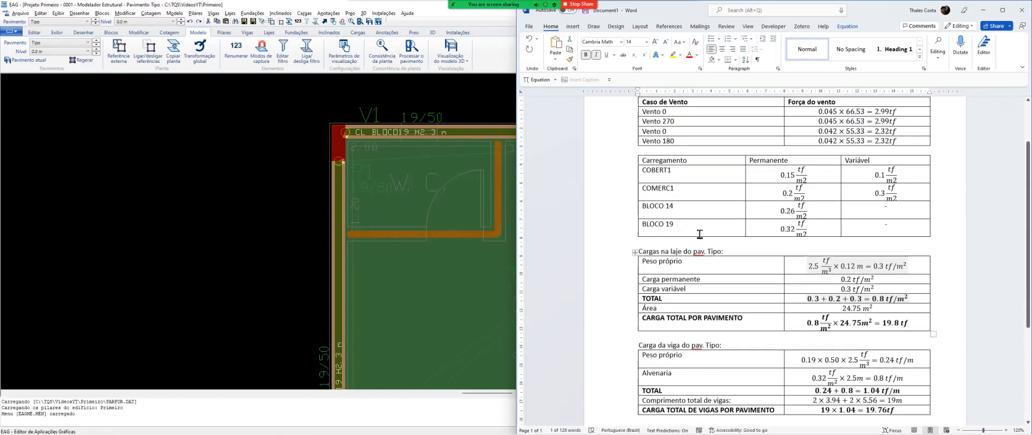
pyautogui.moveTo(621, 171); pyautogui.dragTo(621, 188)
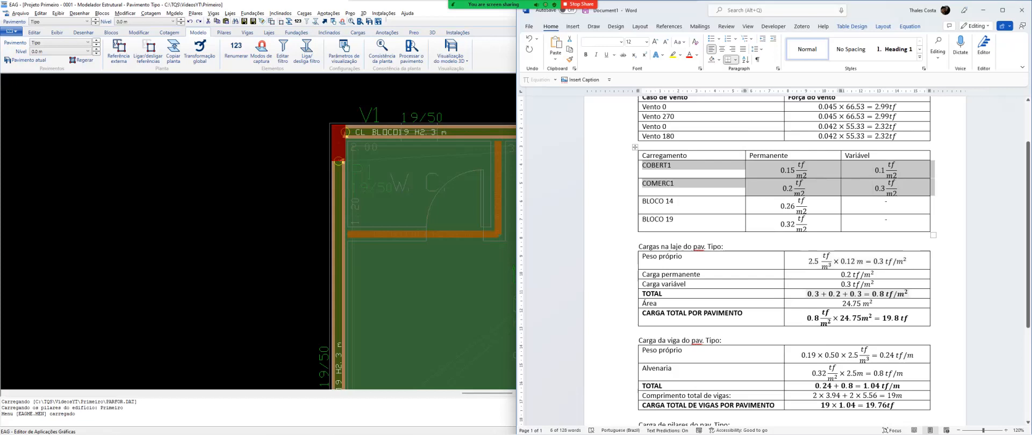
pyautogui.moveTo(910, 262); pyautogui.dragTo(808, 262)
pyautogui.click(937, 261)
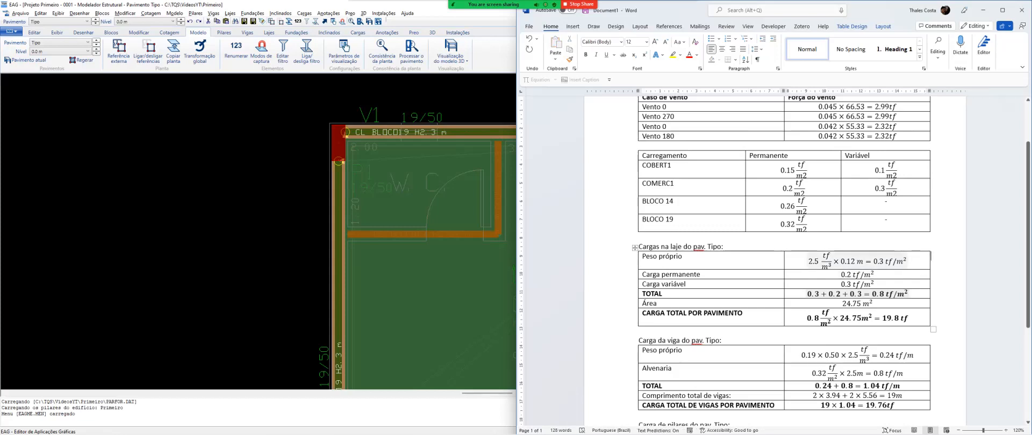
pyautogui.scroll(-6, 774, 262)
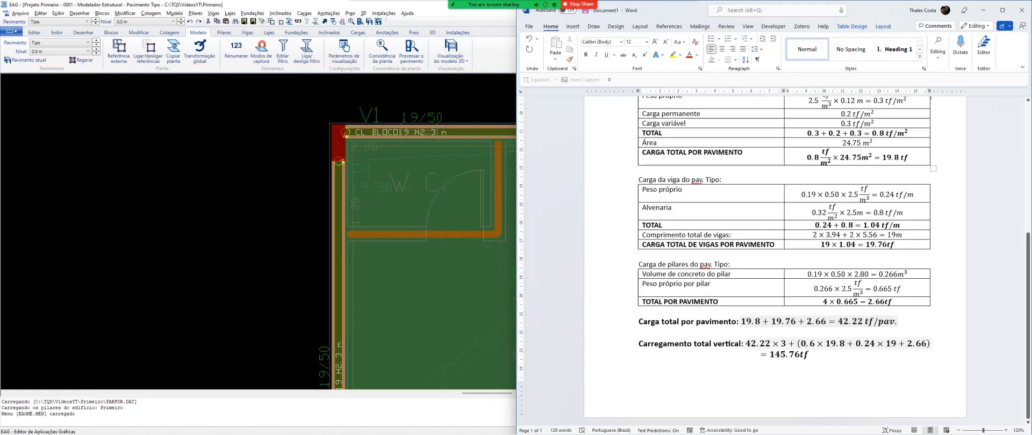
# Switch to the TQS structural modeler, close it, and bring up the building summary report RESEST.HTM
pyautogui.click(285, 261)
pyautogui.click(285, 261)
pyautogui.click(217, 286)
pyautogui.click(297, 181)
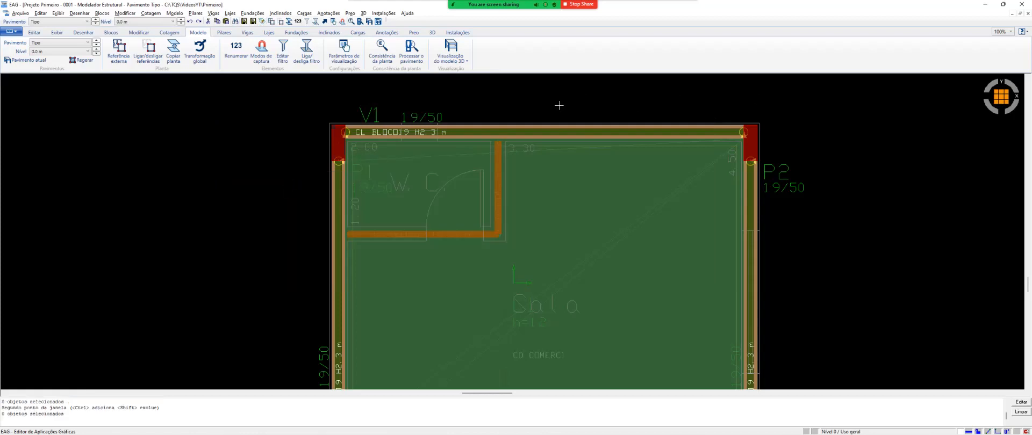
pyautogui.click(1022, 5)
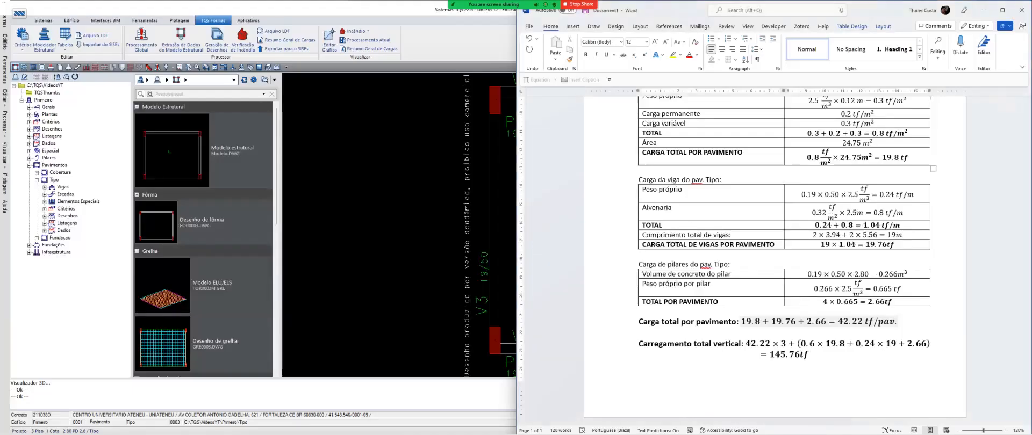
pyautogui.click(578, 426)
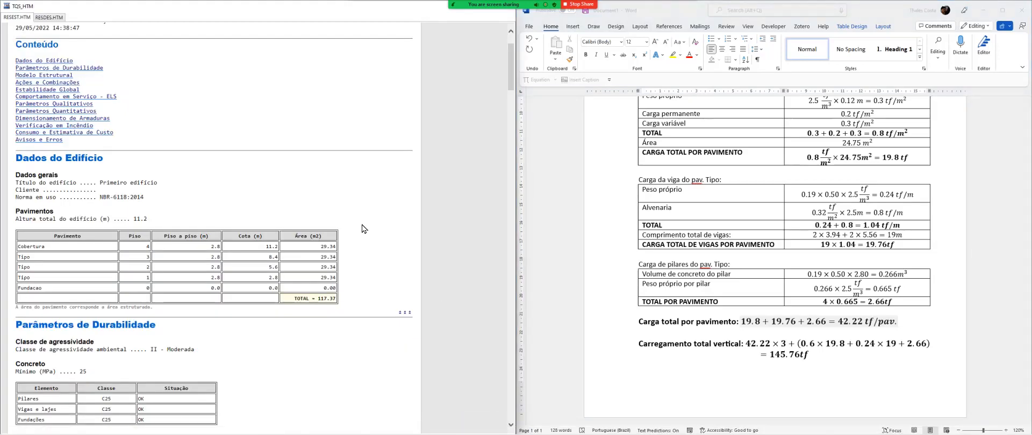
# Find the Parâmetros Quantitativos section in the report and examine the sum of space frame reactions under Distribuição de cargas
pyautogui.scroll(-5, 347, 258)
pyautogui.scroll(-9, 348, 258)
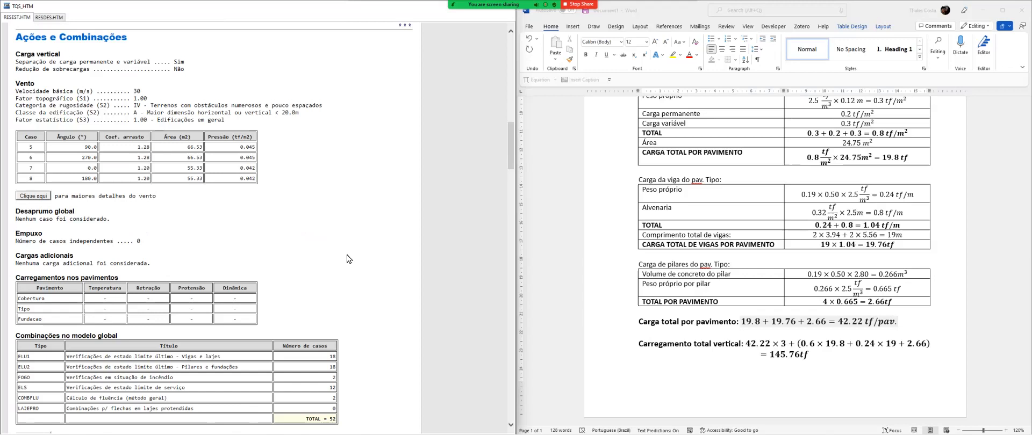
pyautogui.scroll(-5, 347, 258)
pyautogui.scroll(-12, 309, 255)
pyautogui.scroll(-7, 309, 255)
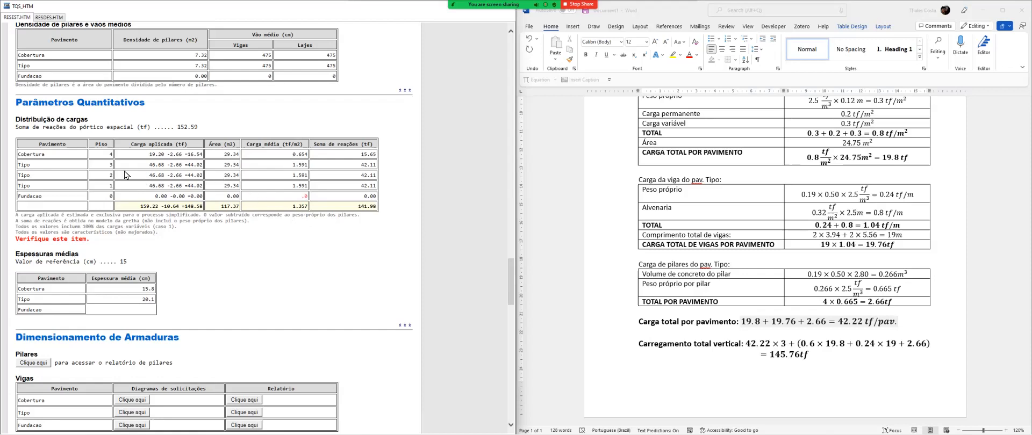
pyautogui.tripleClick(76, 105)
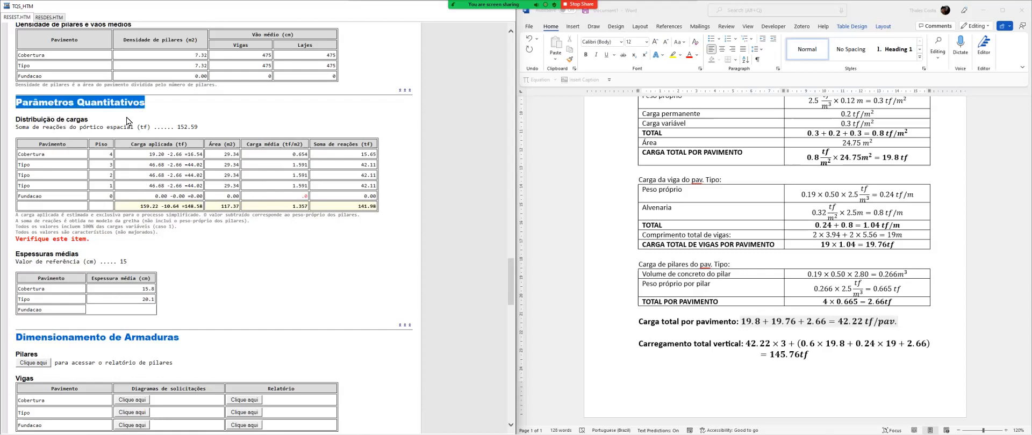
pyautogui.click(35, 120)
pyautogui.moveTo(29, 124); pyautogui.dragTo(204, 133)
pyautogui.click(206, 131)
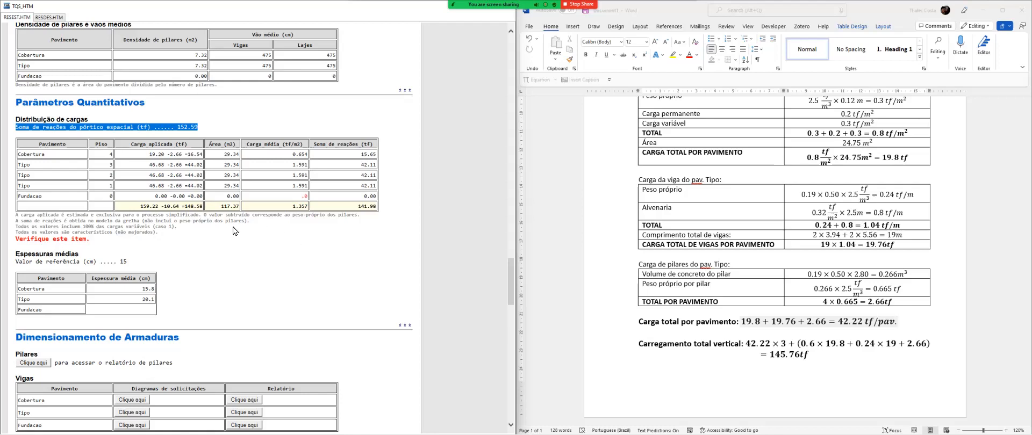
# Compare the report's applied load for the Tipo floor with the total load per floor calculated in the Word document
pyautogui.click(72, 170)
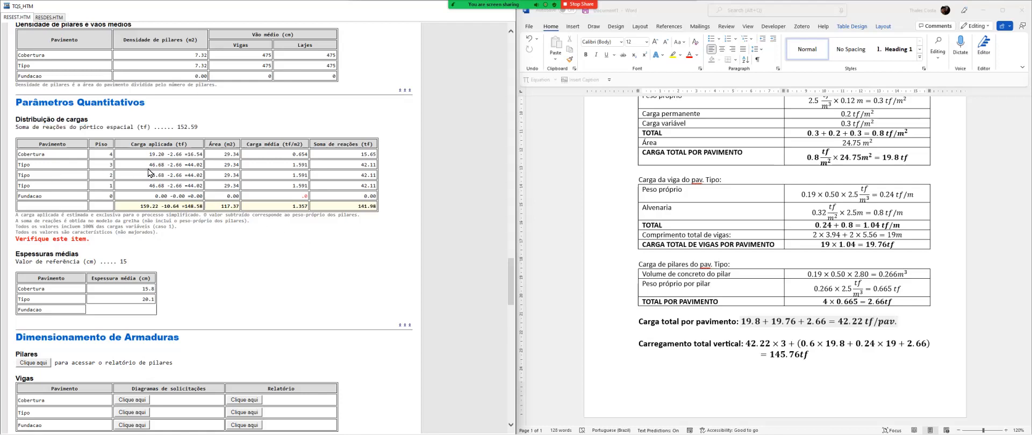
pyautogui.moveTo(150, 168); pyautogui.dragTo(167, 169)
pyautogui.click(152, 170)
pyautogui.press('ctrl')
pyautogui.press('ctrl')
pyautogui.scroll(3, 784, 258)
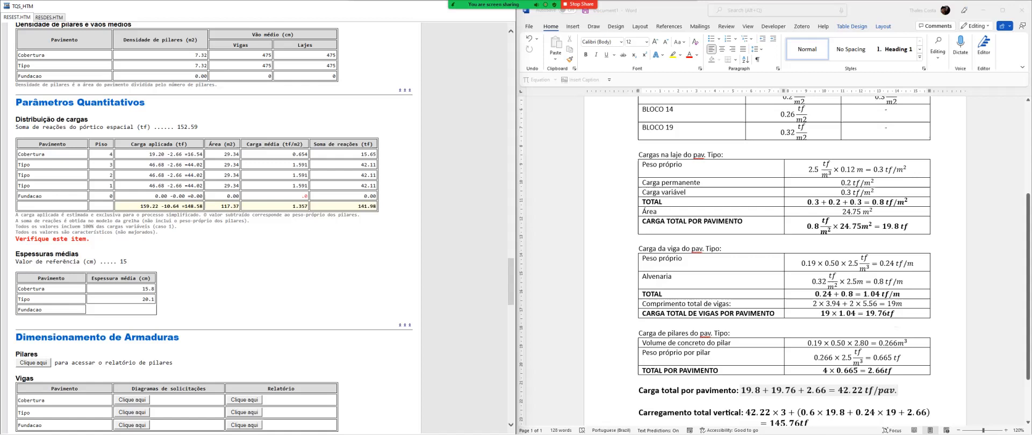
pyautogui.doubleClick(154, 165)
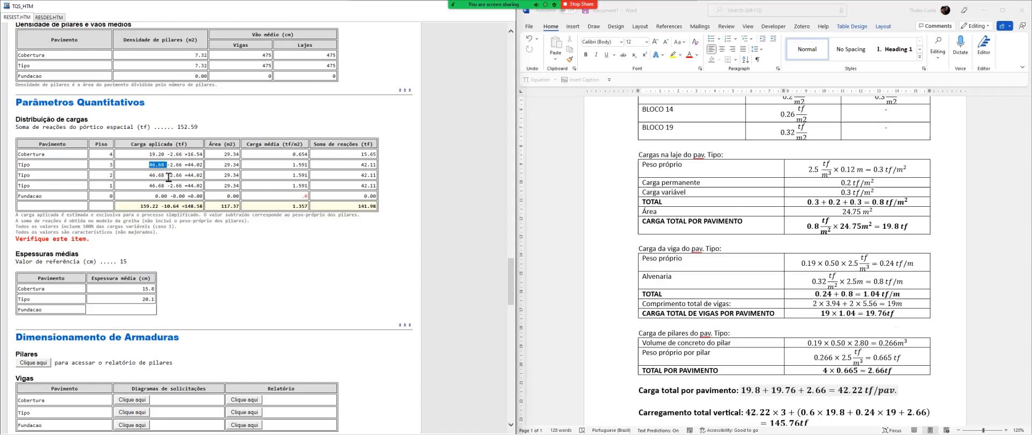
pyautogui.scroll(-1, 173, 181)
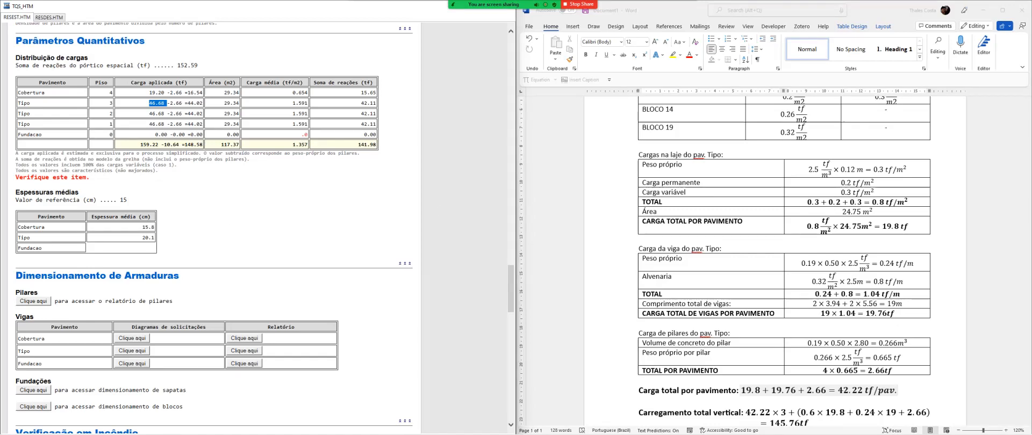
pyautogui.scroll(-1, 784, 242)
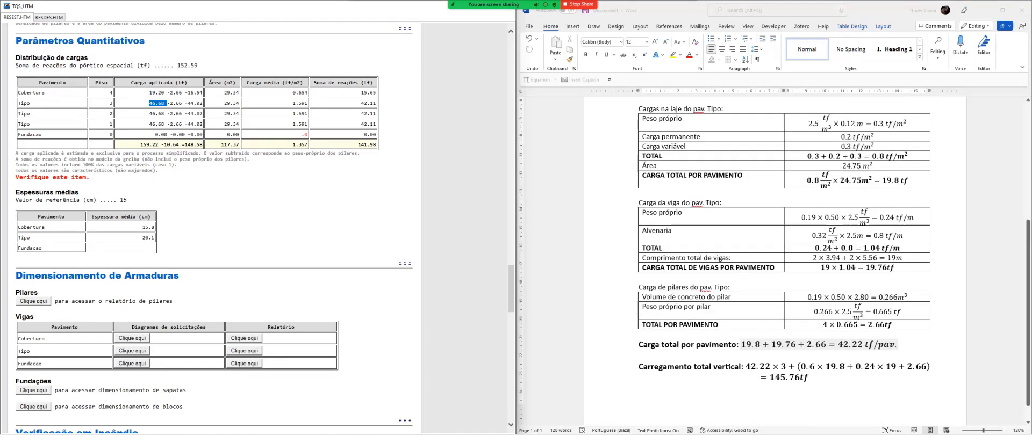
# Examine the Cobertura applied load, the deducted column self-weight and the notes below the load distribution table
pyautogui.moveTo(149, 93); pyautogui.dragTo(167, 106)
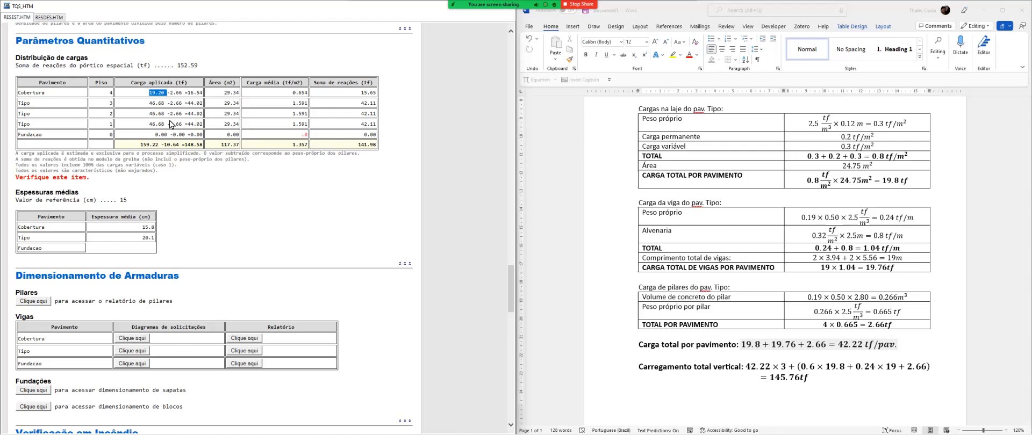
pyautogui.moveTo(167, 124); pyautogui.dragTo(184, 128)
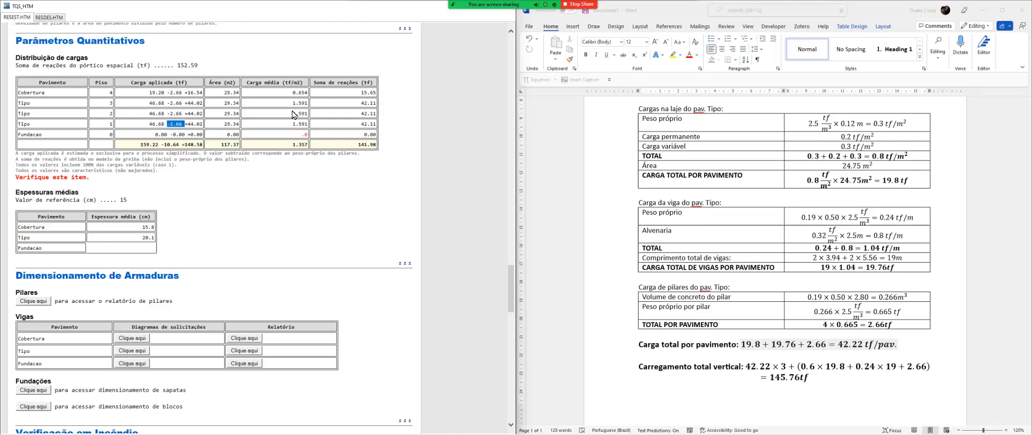
pyautogui.click(275, 173)
pyautogui.moveTo(159, 171); pyautogui.dragTo(20, 154)
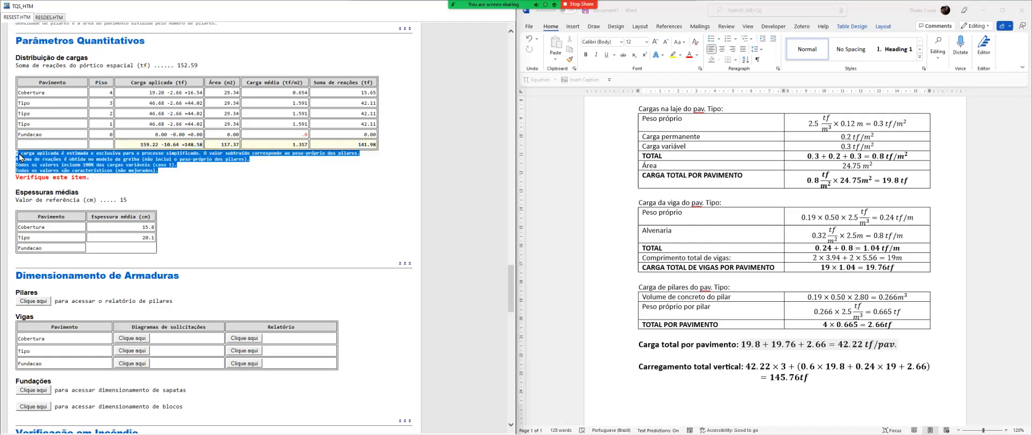
pyautogui.click(94, 169)
pyautogui.moveTo(161, 172); pyautogui.dragTo(17, 57)
pyautogui.click(197, 177)
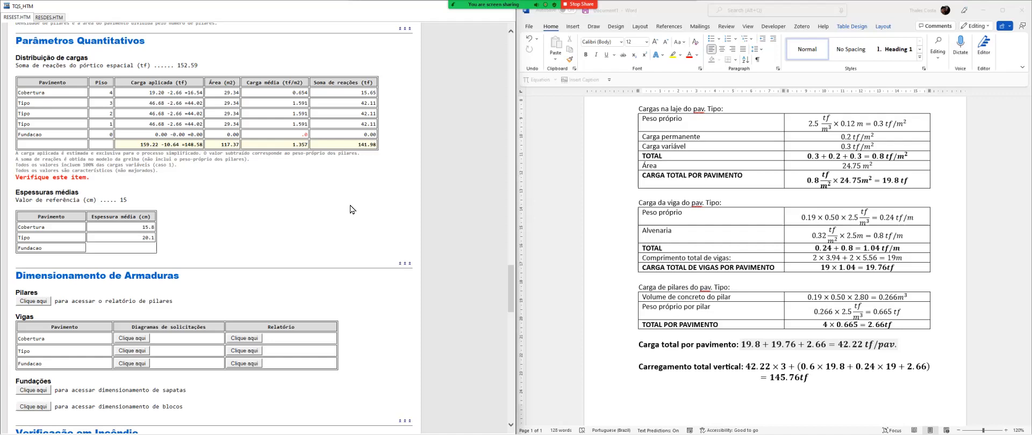
# Review the whole Parâmetros Quantitativos load distribution section and return to the wind force table in the Word document
pyautogui.scroll(1, 342, 235)
pyautogui.scroll(-5, 342, 235)
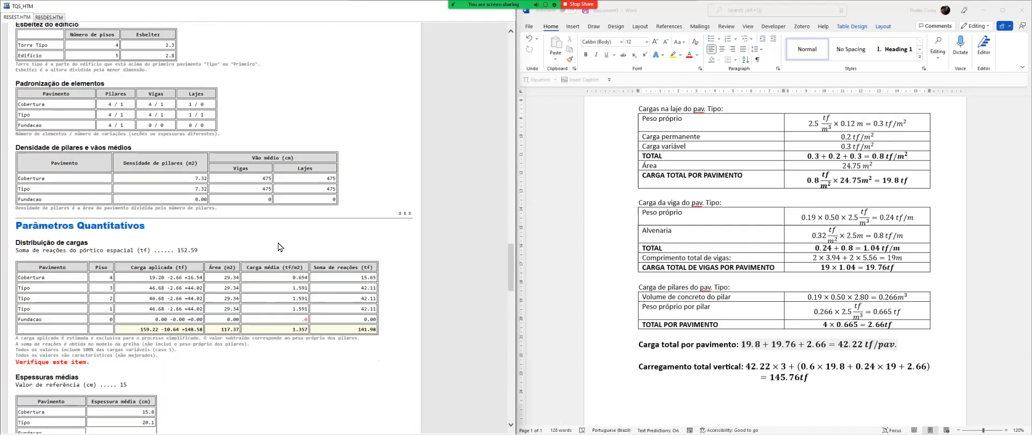
pyautogui.moveTo(17, 102); pyautogui.dragTo(201, 256)
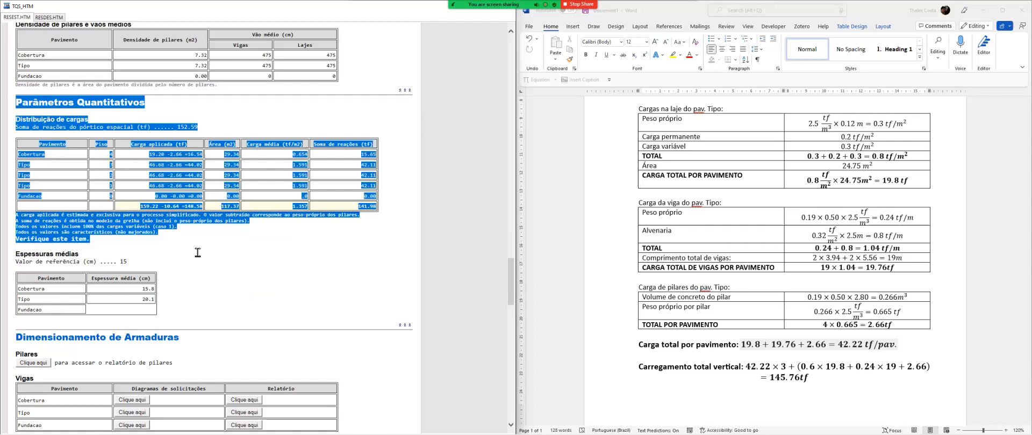
pyautogui.click(230, 251)
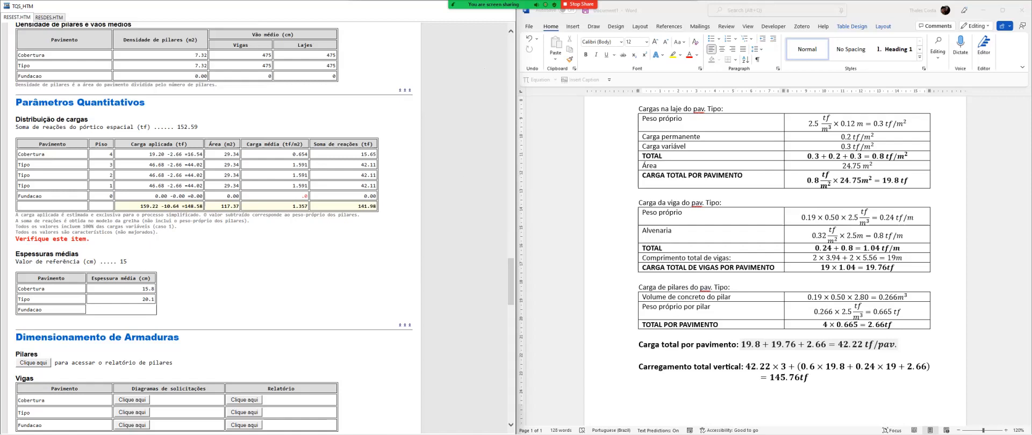
pyautogui.scroll(5, 734, 271)
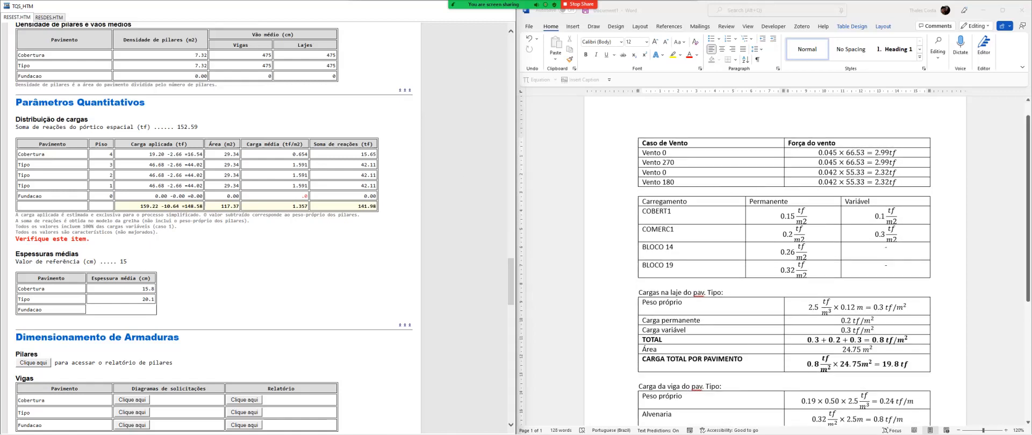